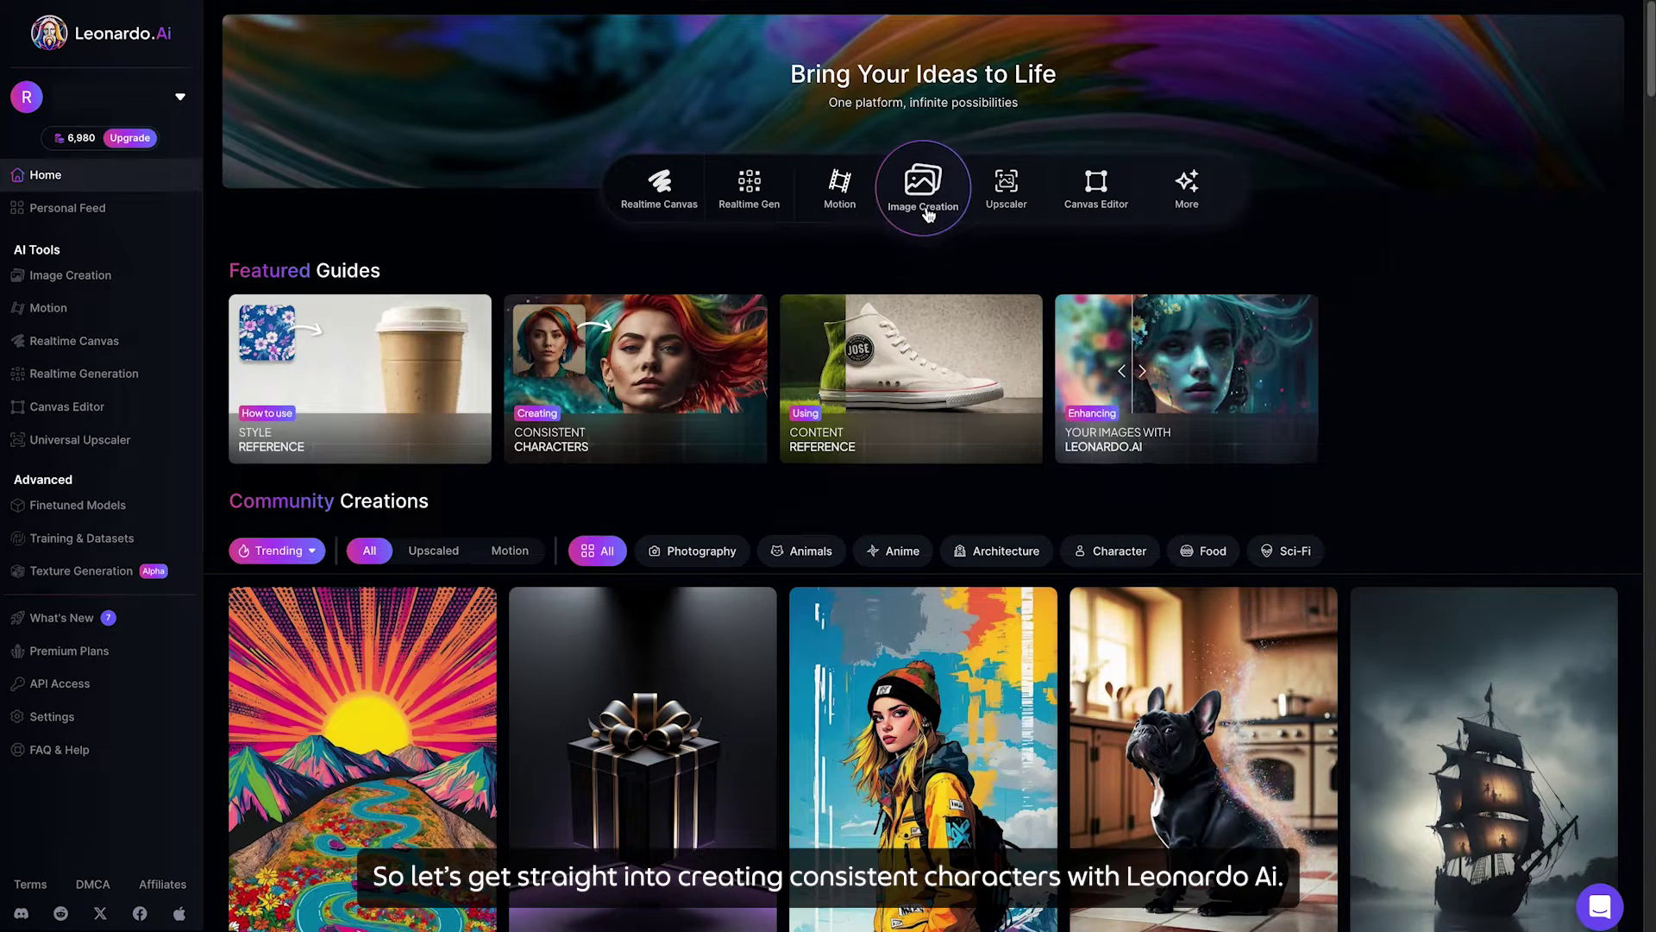
Step: Upload the character 1 portrait photo and attach it as a Character Reference in Image Creation
left_click(932, 216)
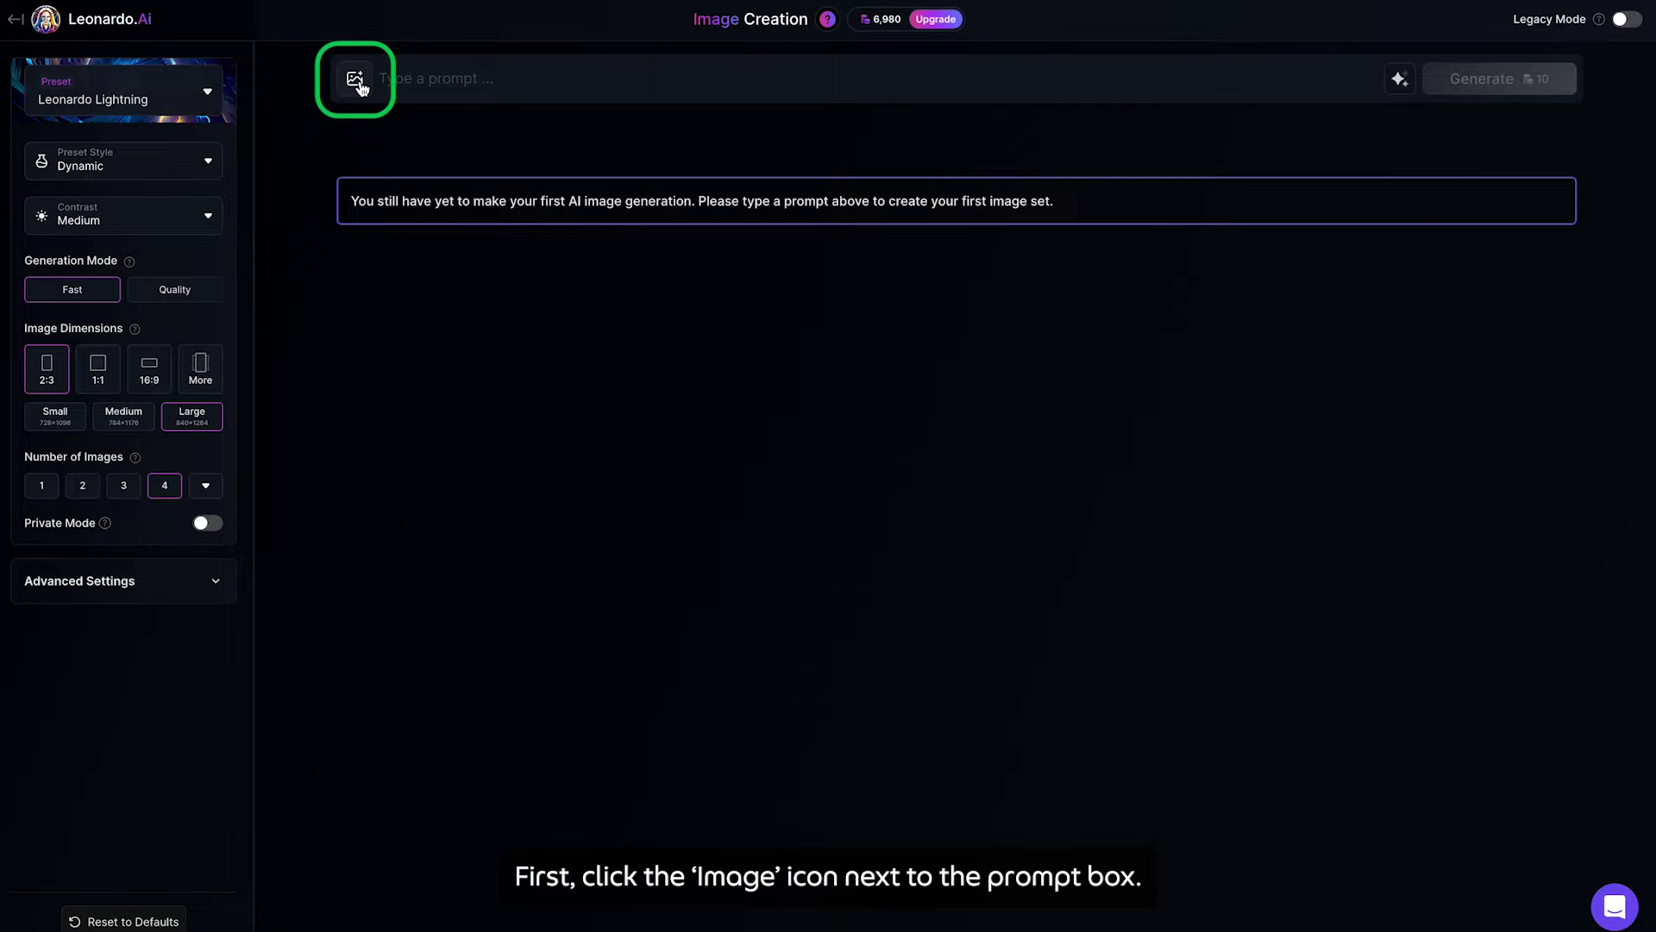
left_click(355, 80)
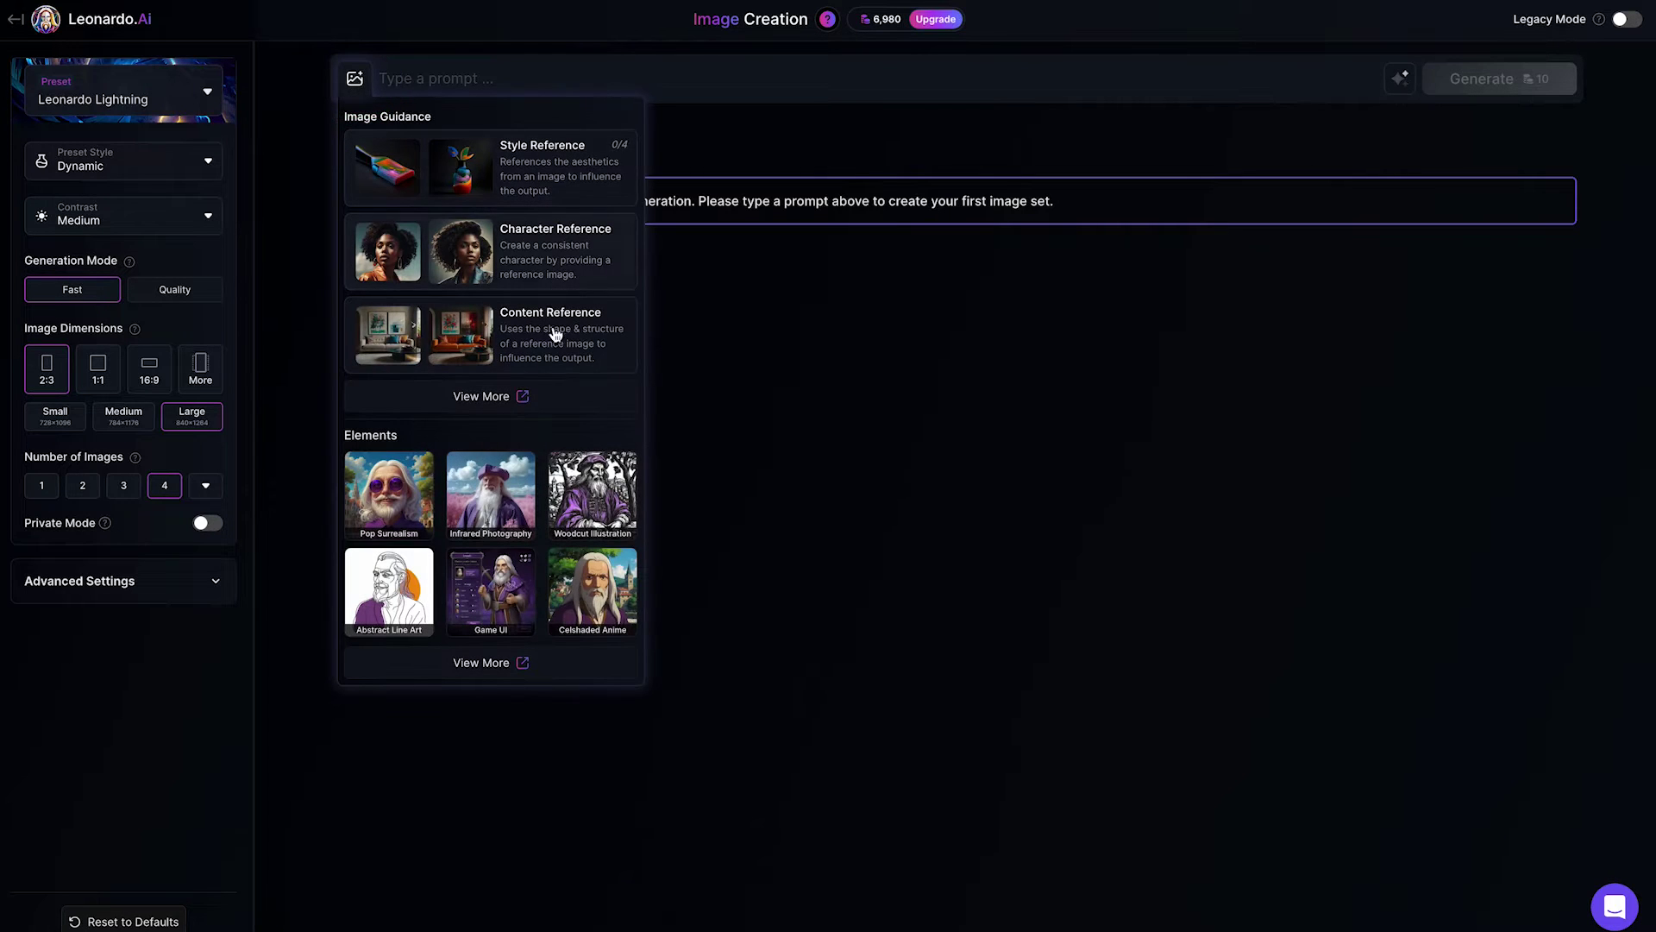
left_click(537, 396)
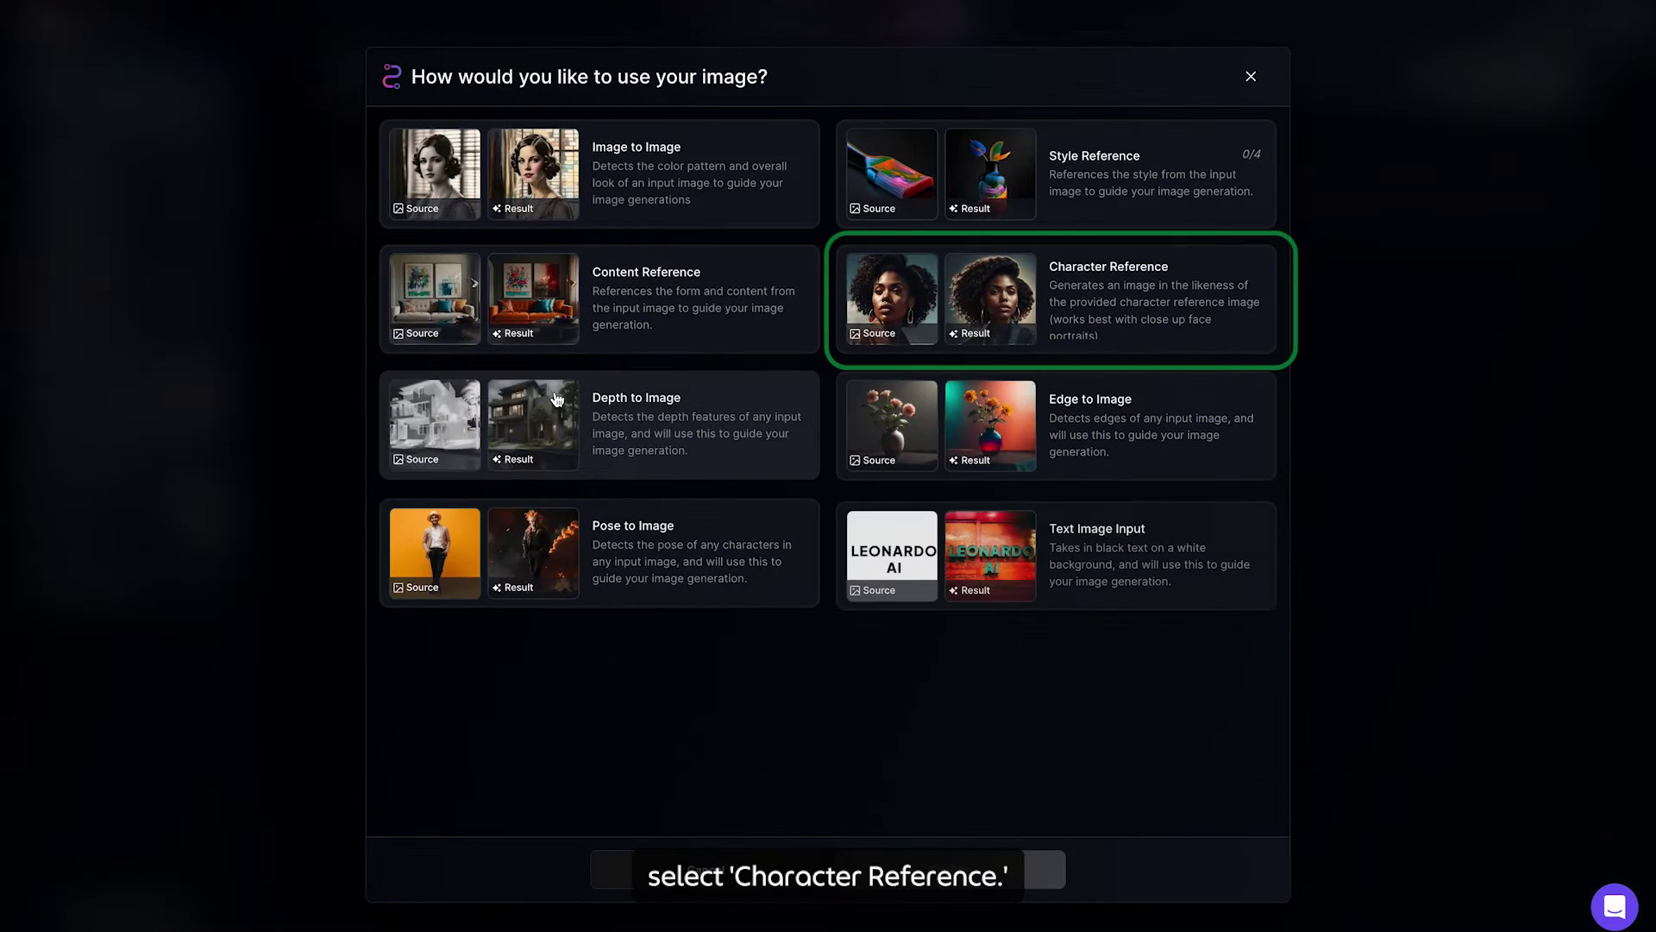
left_click(1225, 322)
left_click(1026, 852)
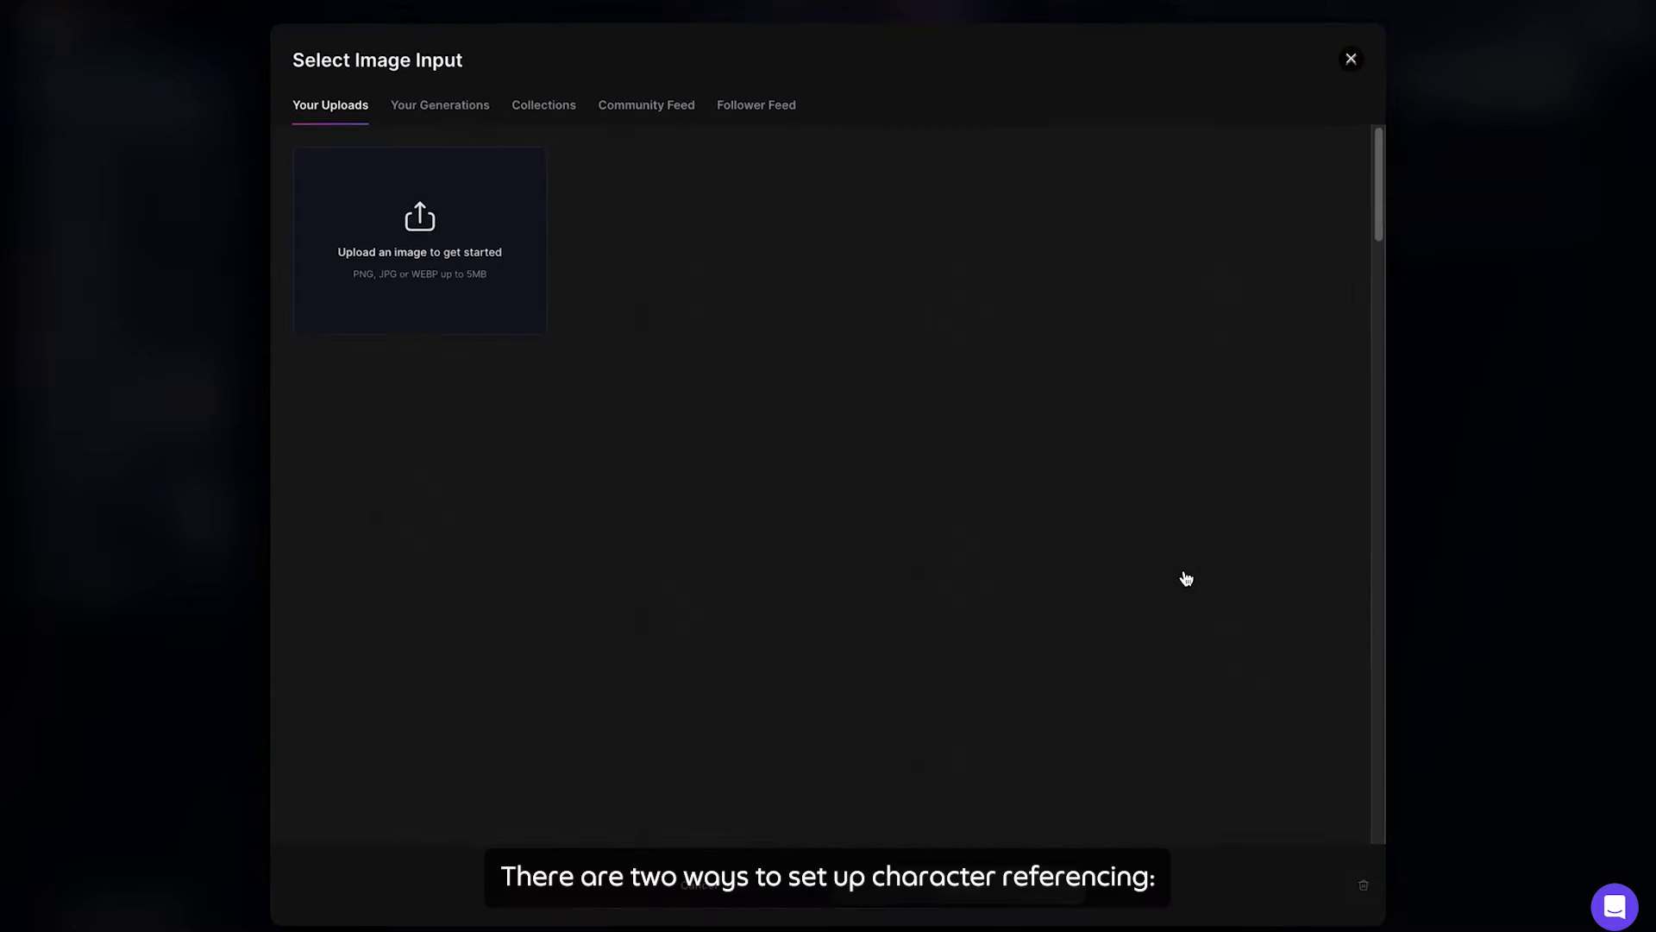
left_click(480, 302)
left_click(649, 142)
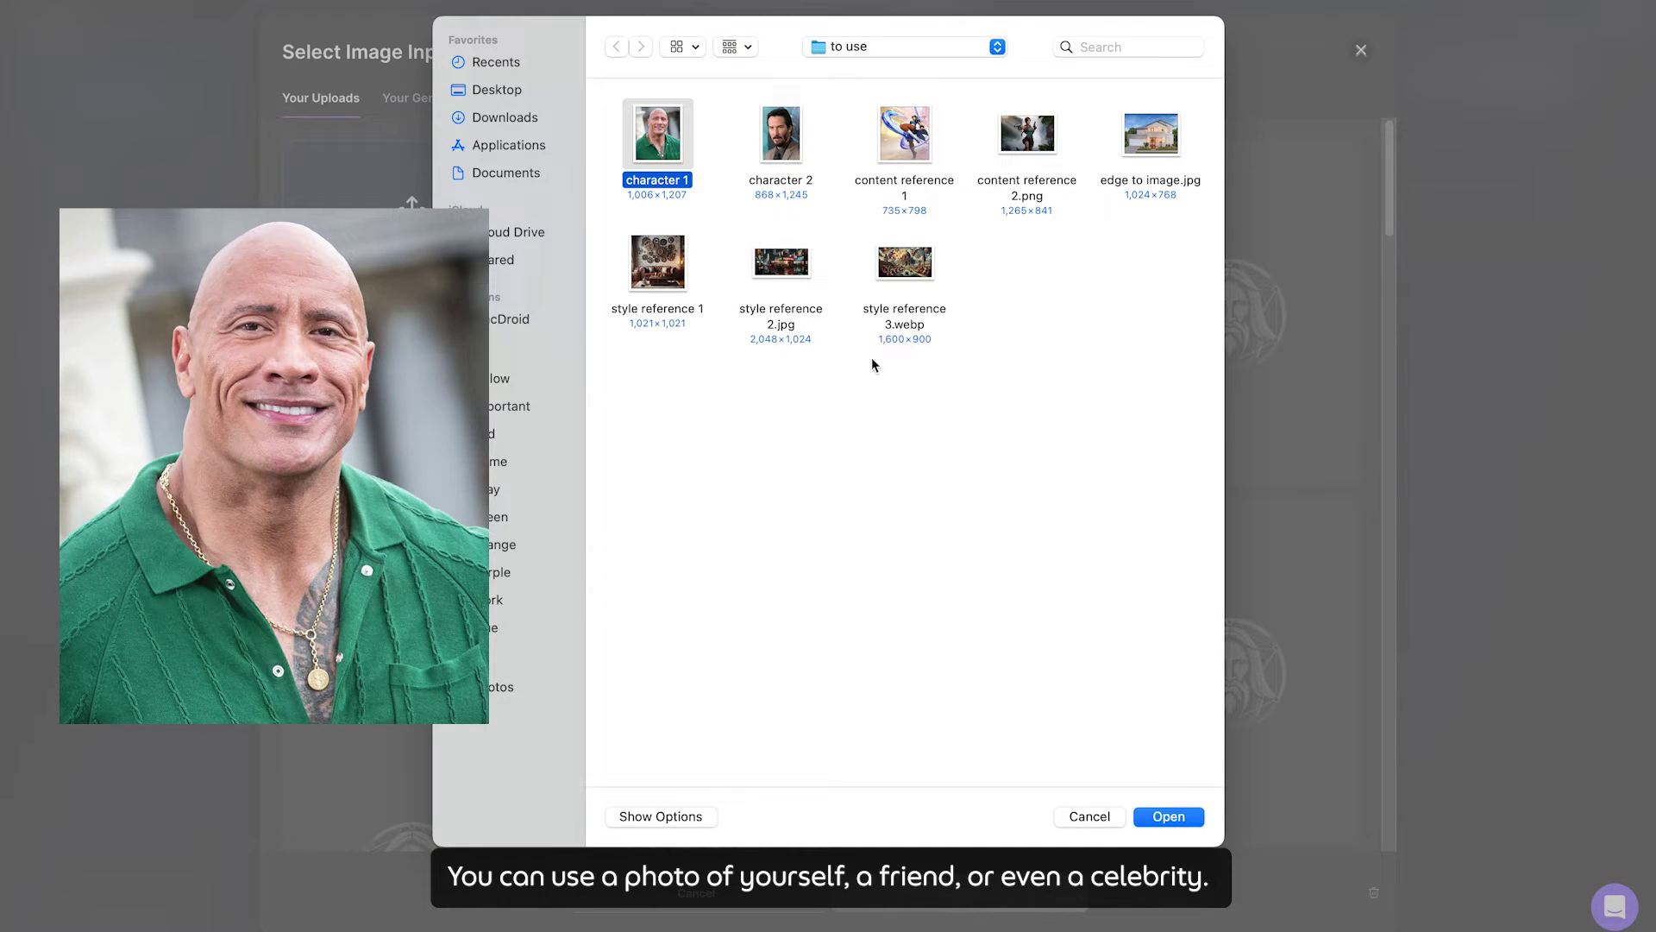
left_click(1195, 818)
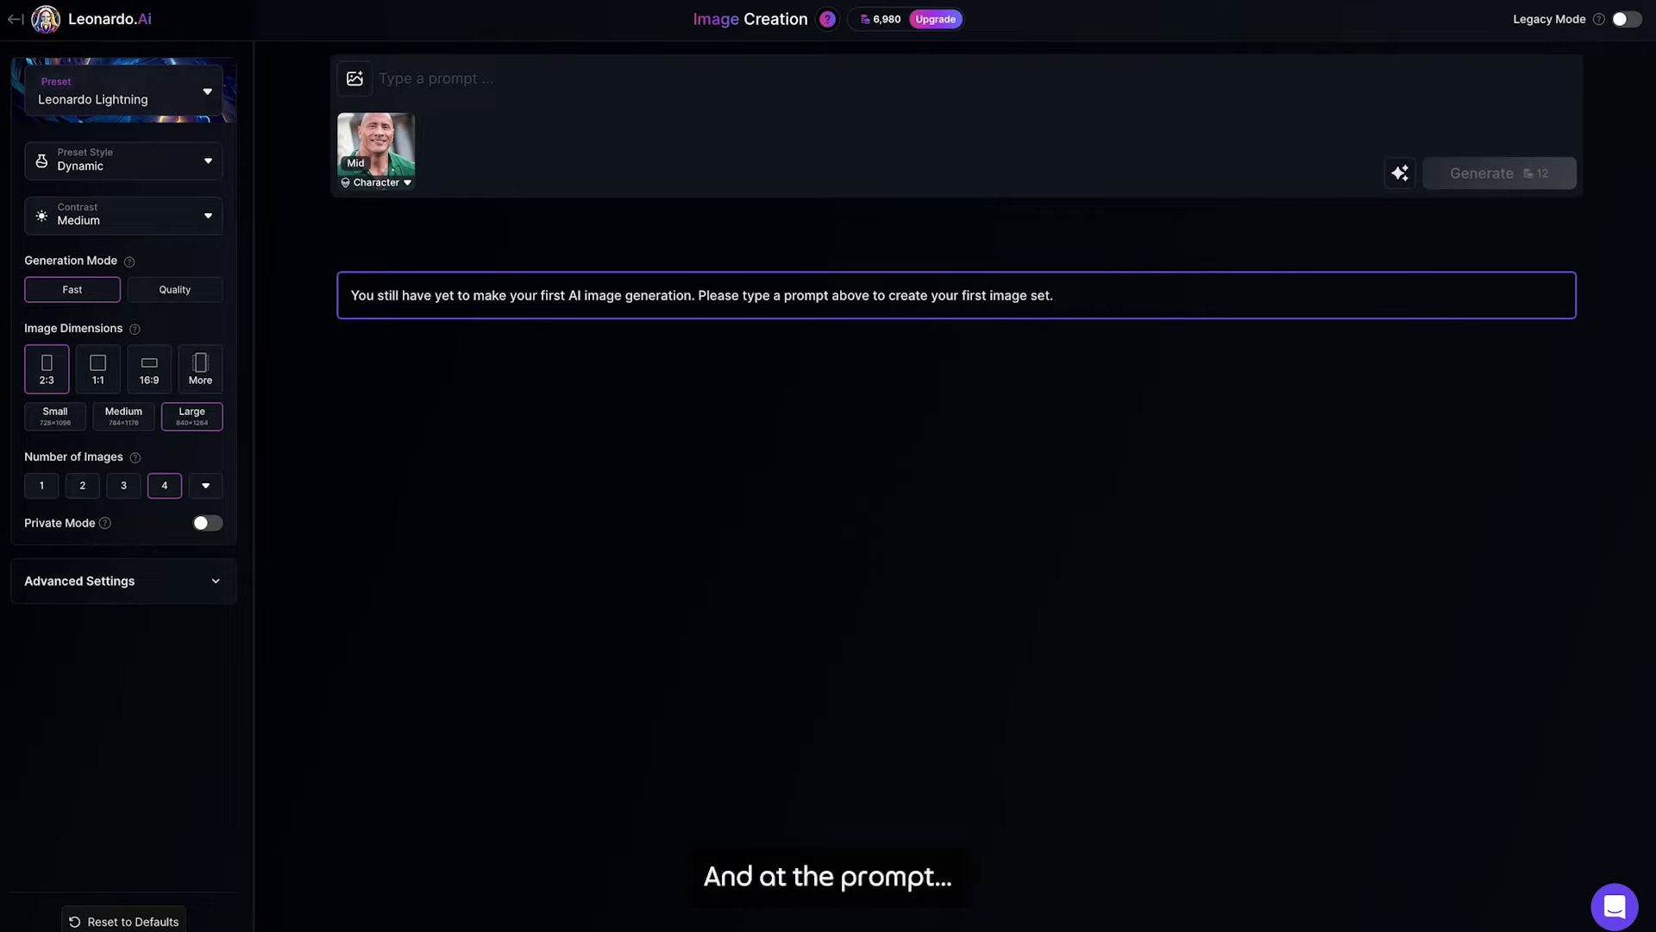
Step: Generate from the viking dwarf holding a giant hammer prompt with the Leonardo Lightning preset
left_click(282, 107)
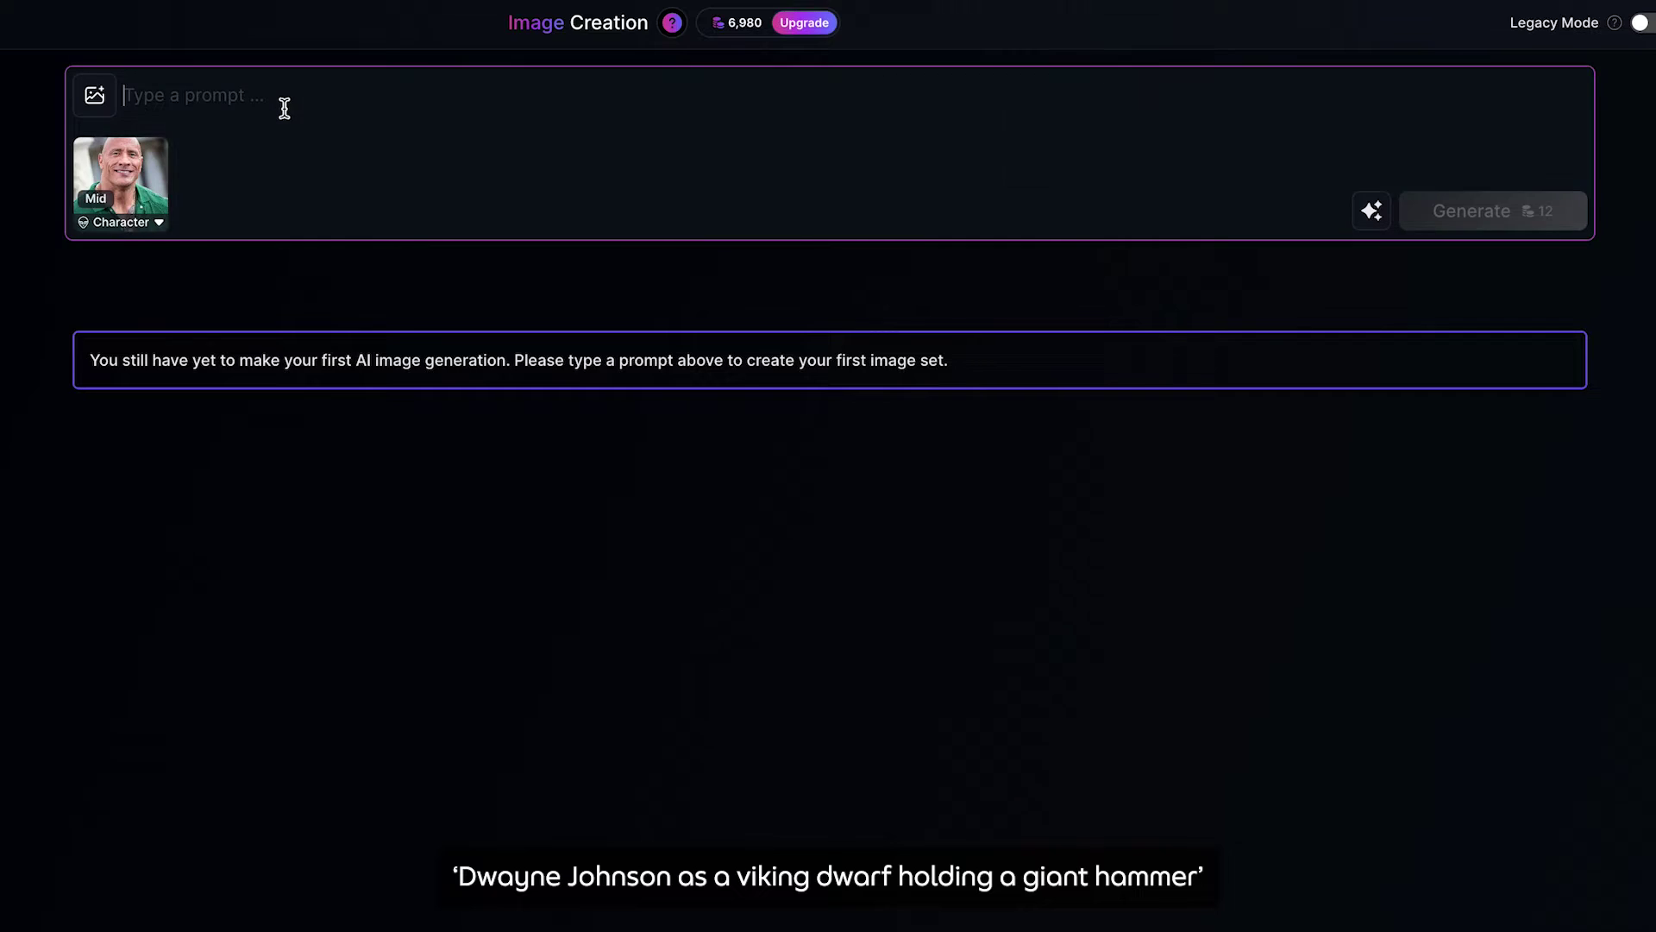
type("Dwayne Johnson as a viking dwarf holding a giant hammer")
left_click(536, 463)
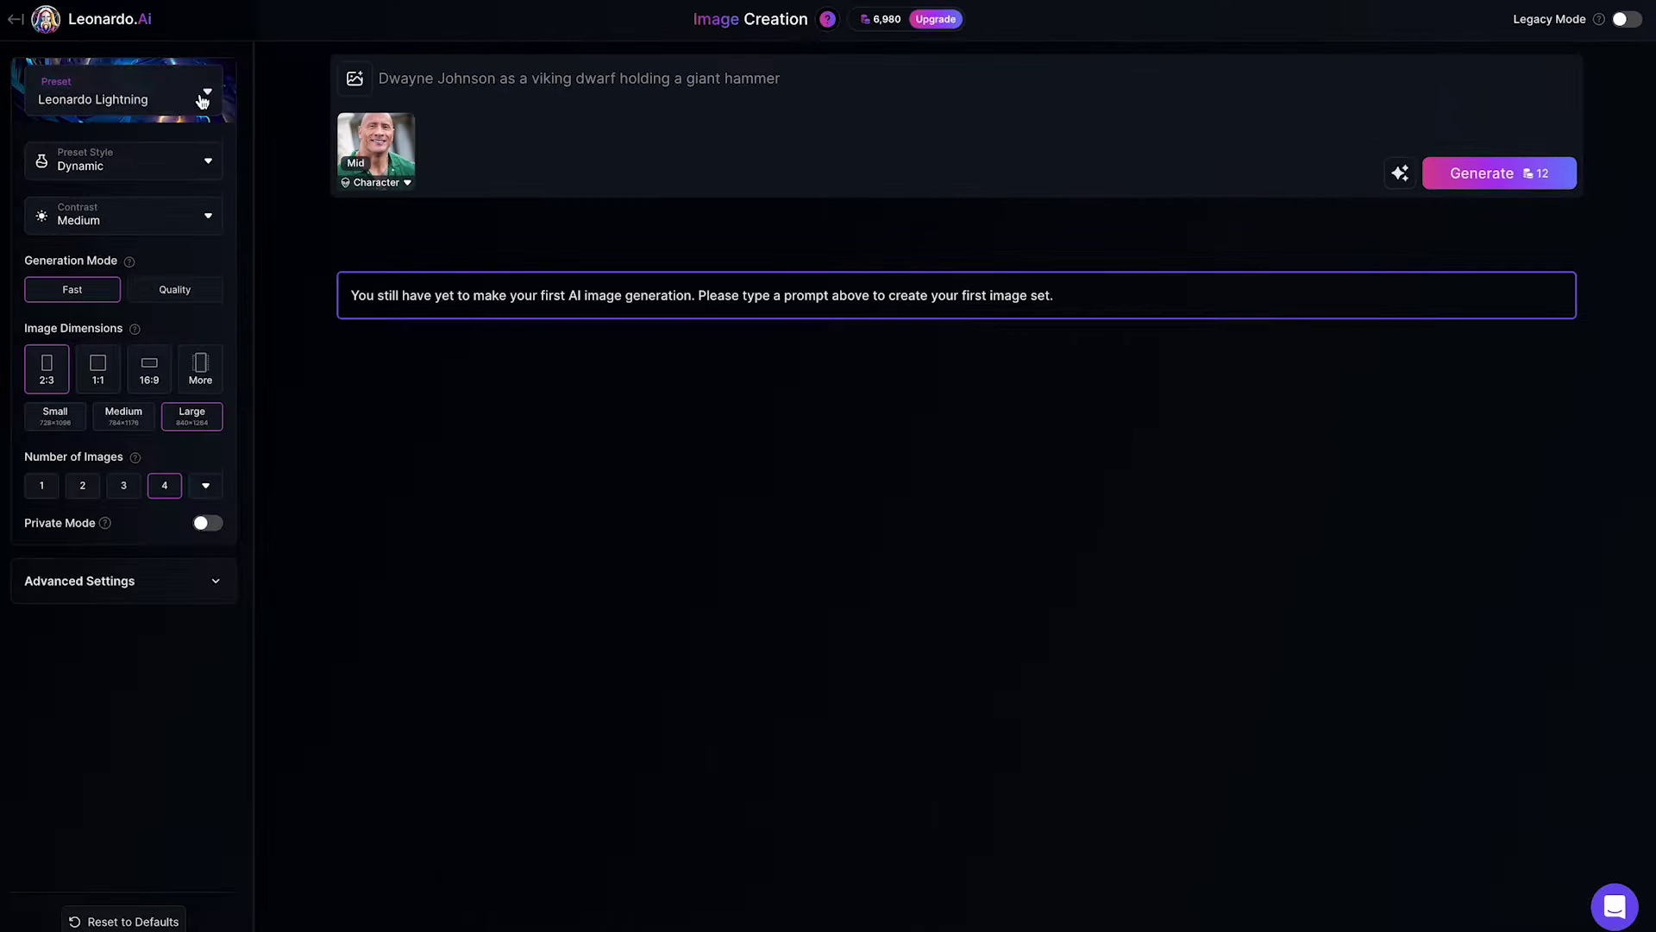
left_click(202, 101)
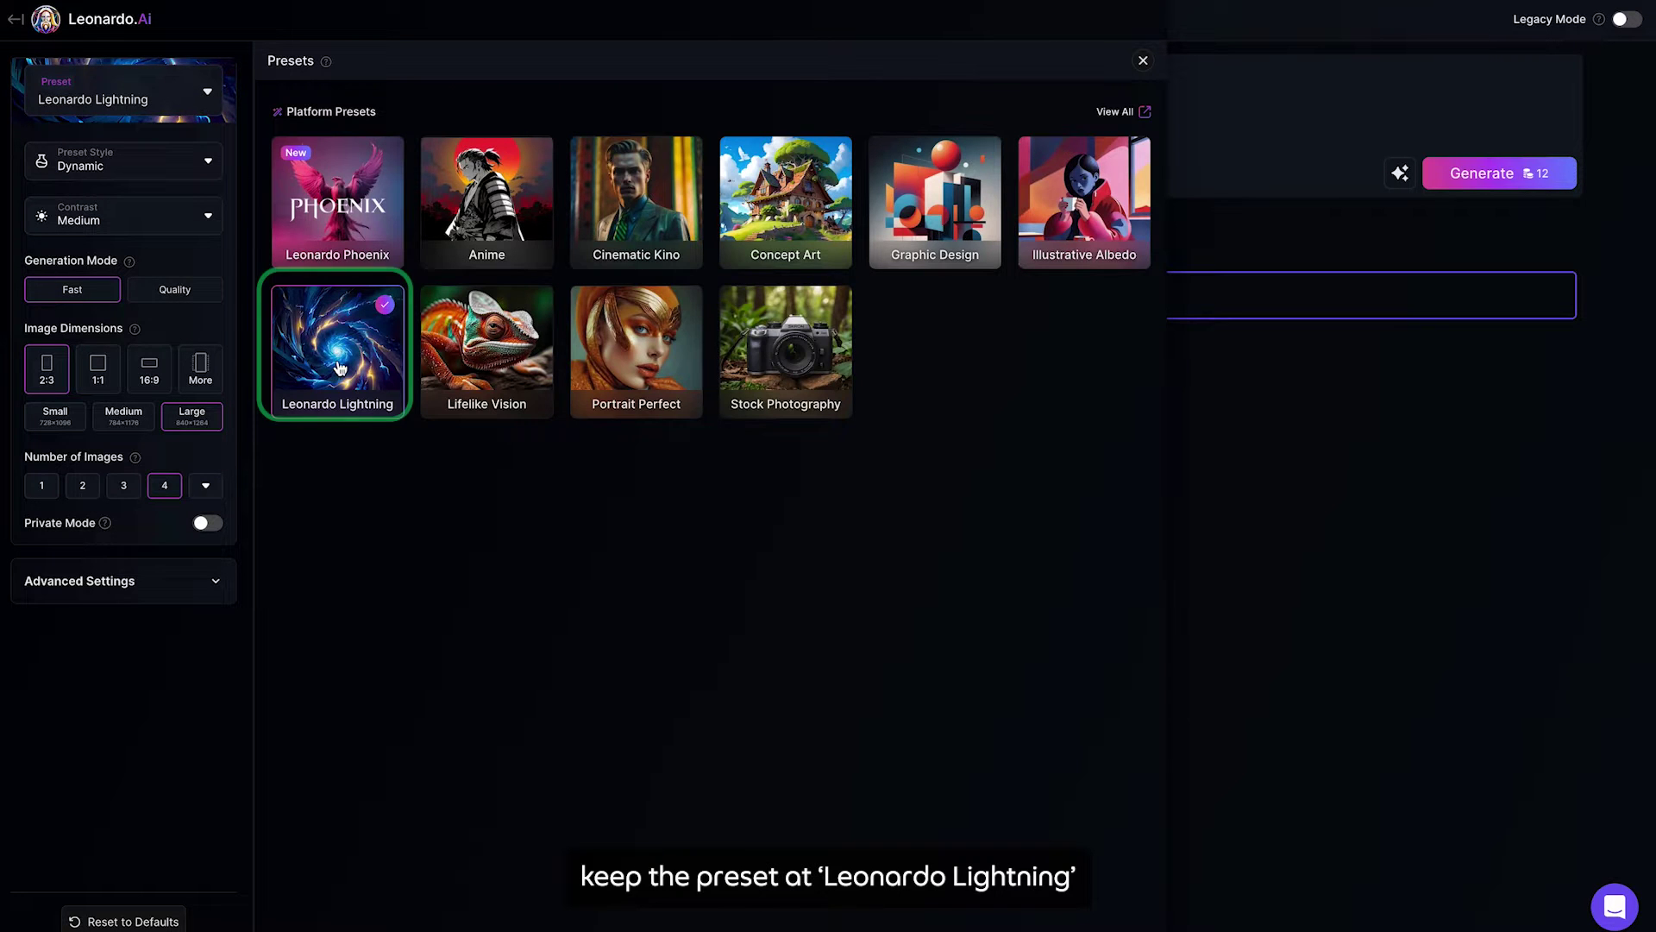
left_click(1145, 62)
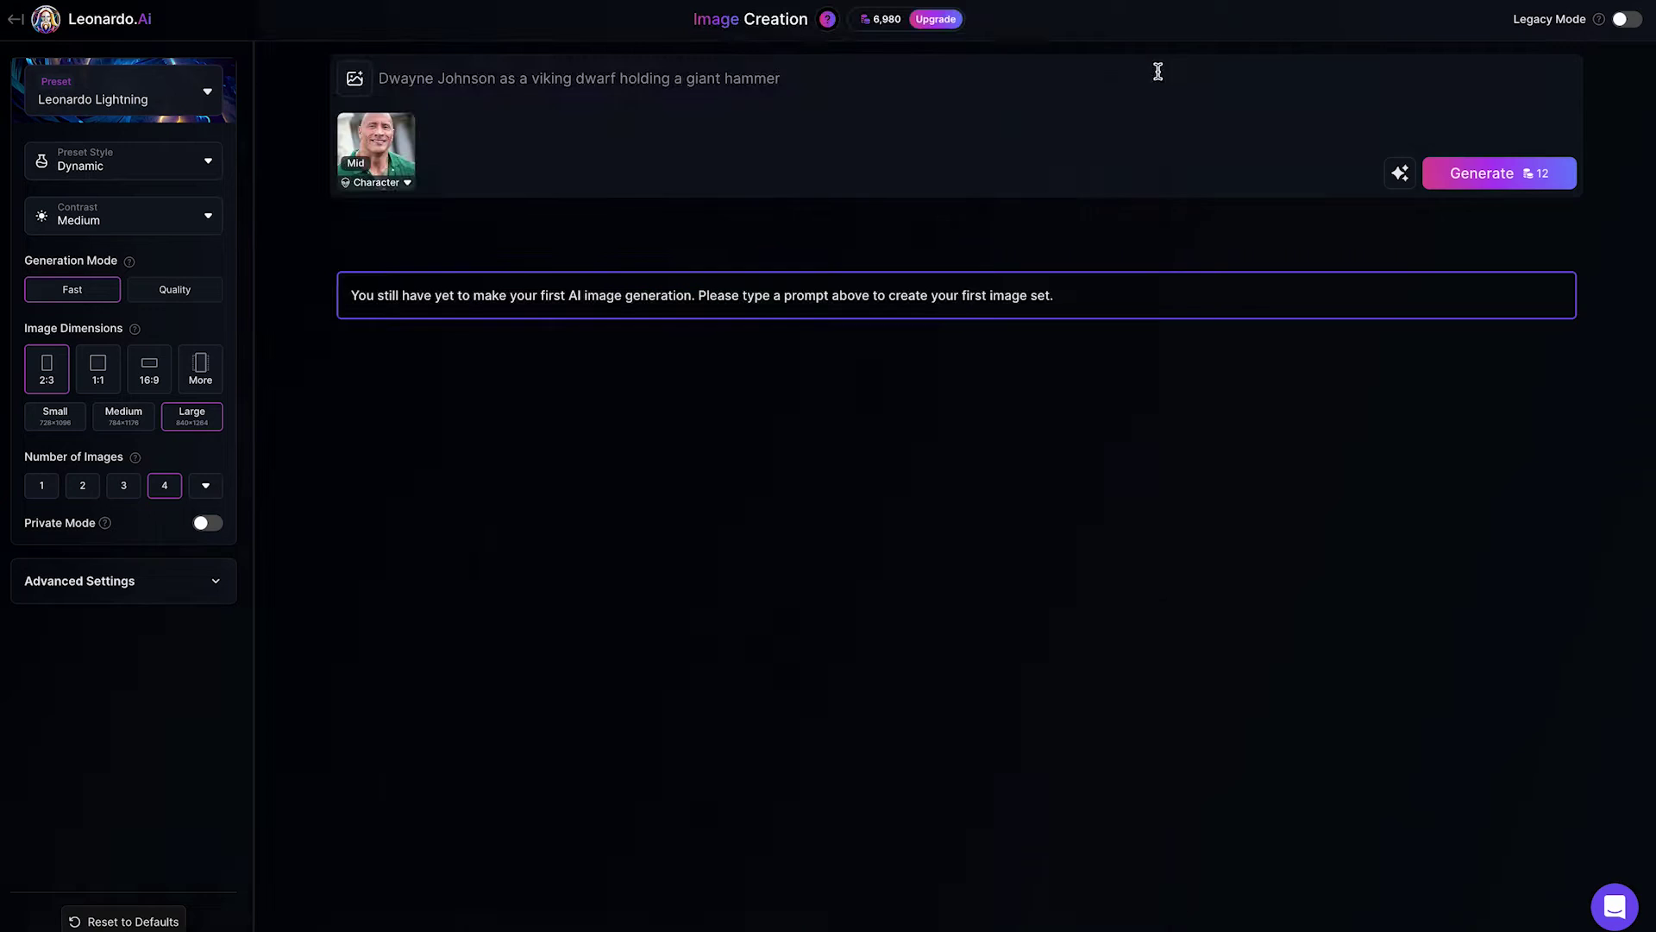
left_click(1558, 175)
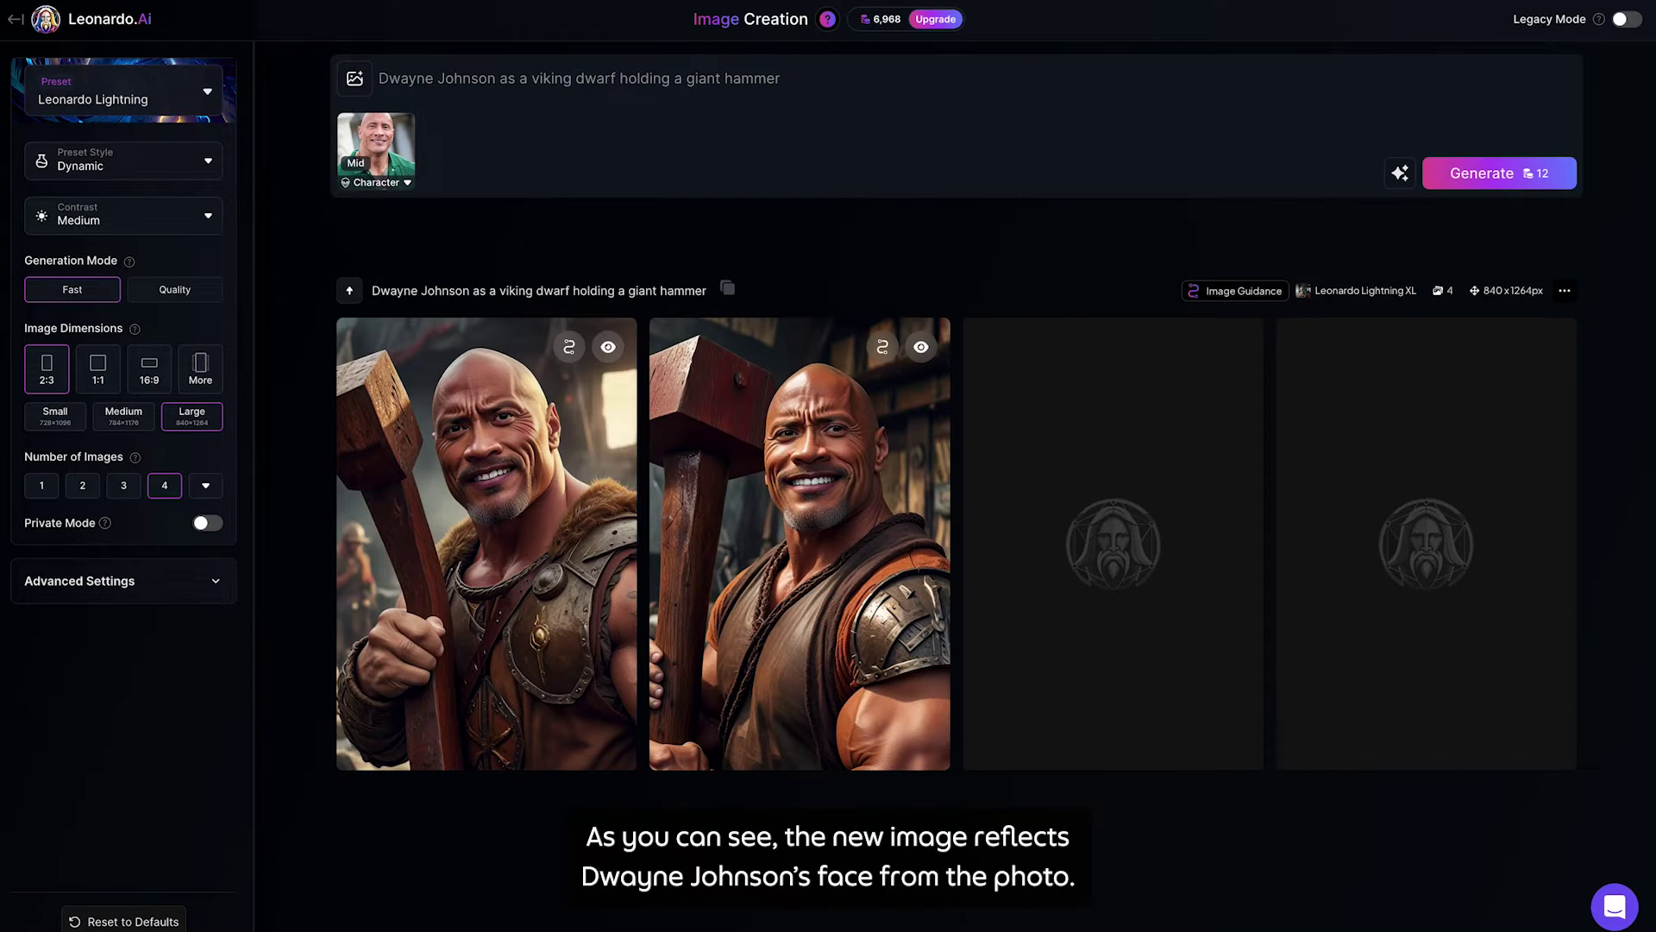
Step: Browse the generated viking dwarf images at full size
left_click(541, 540)
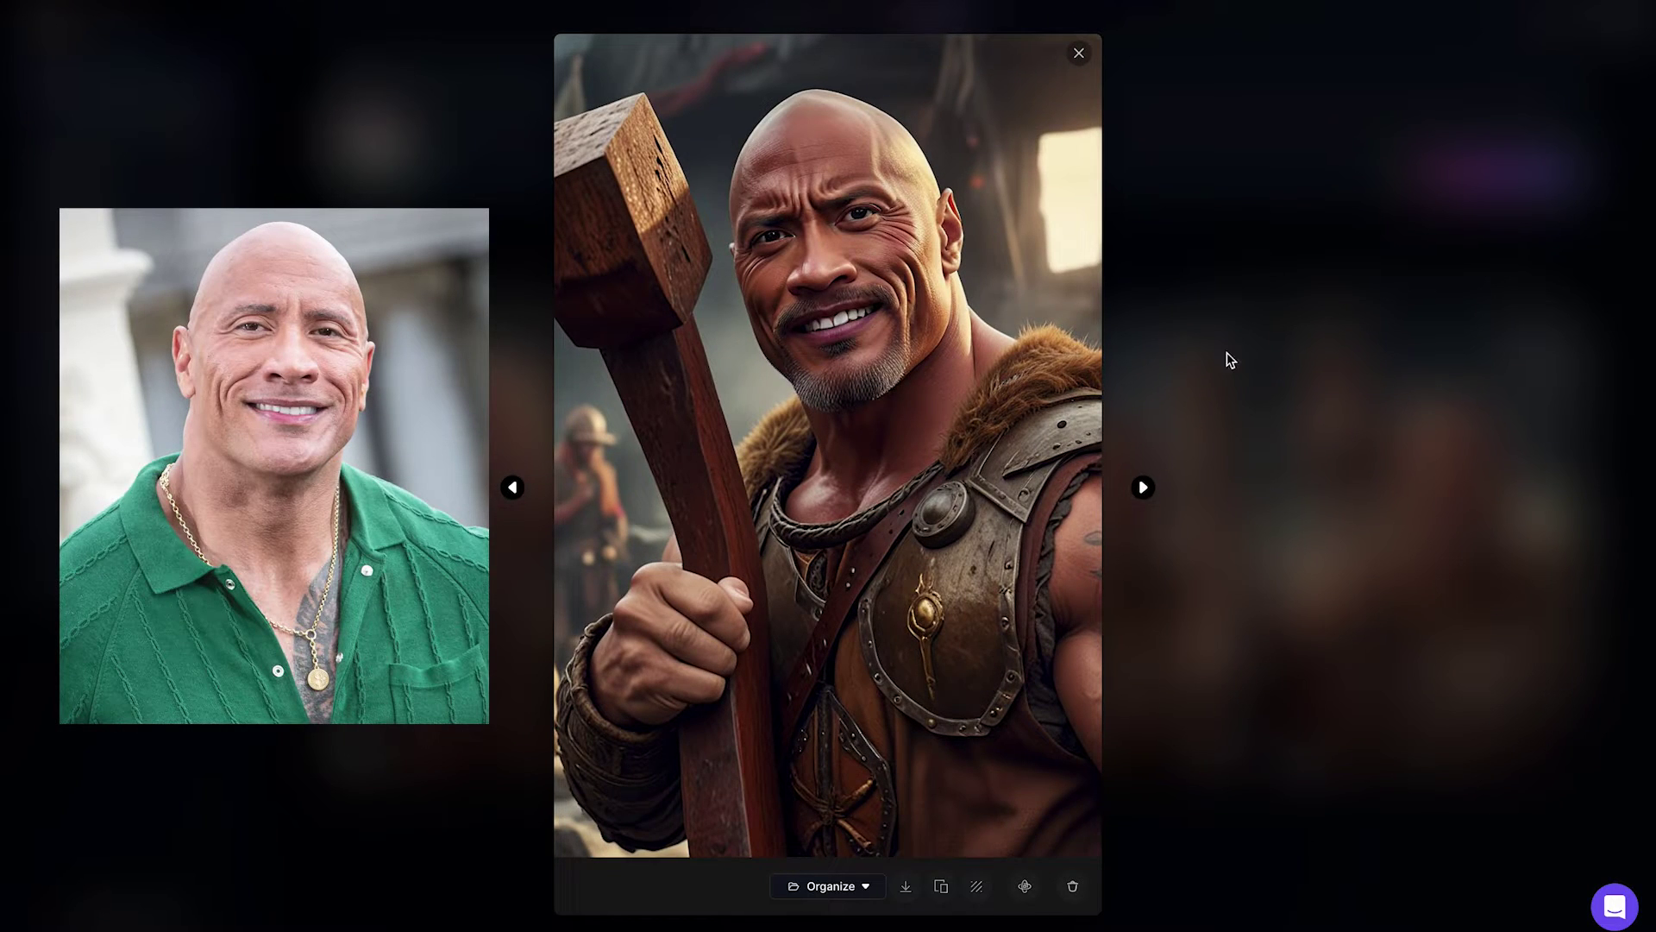
left_click(512, 487)
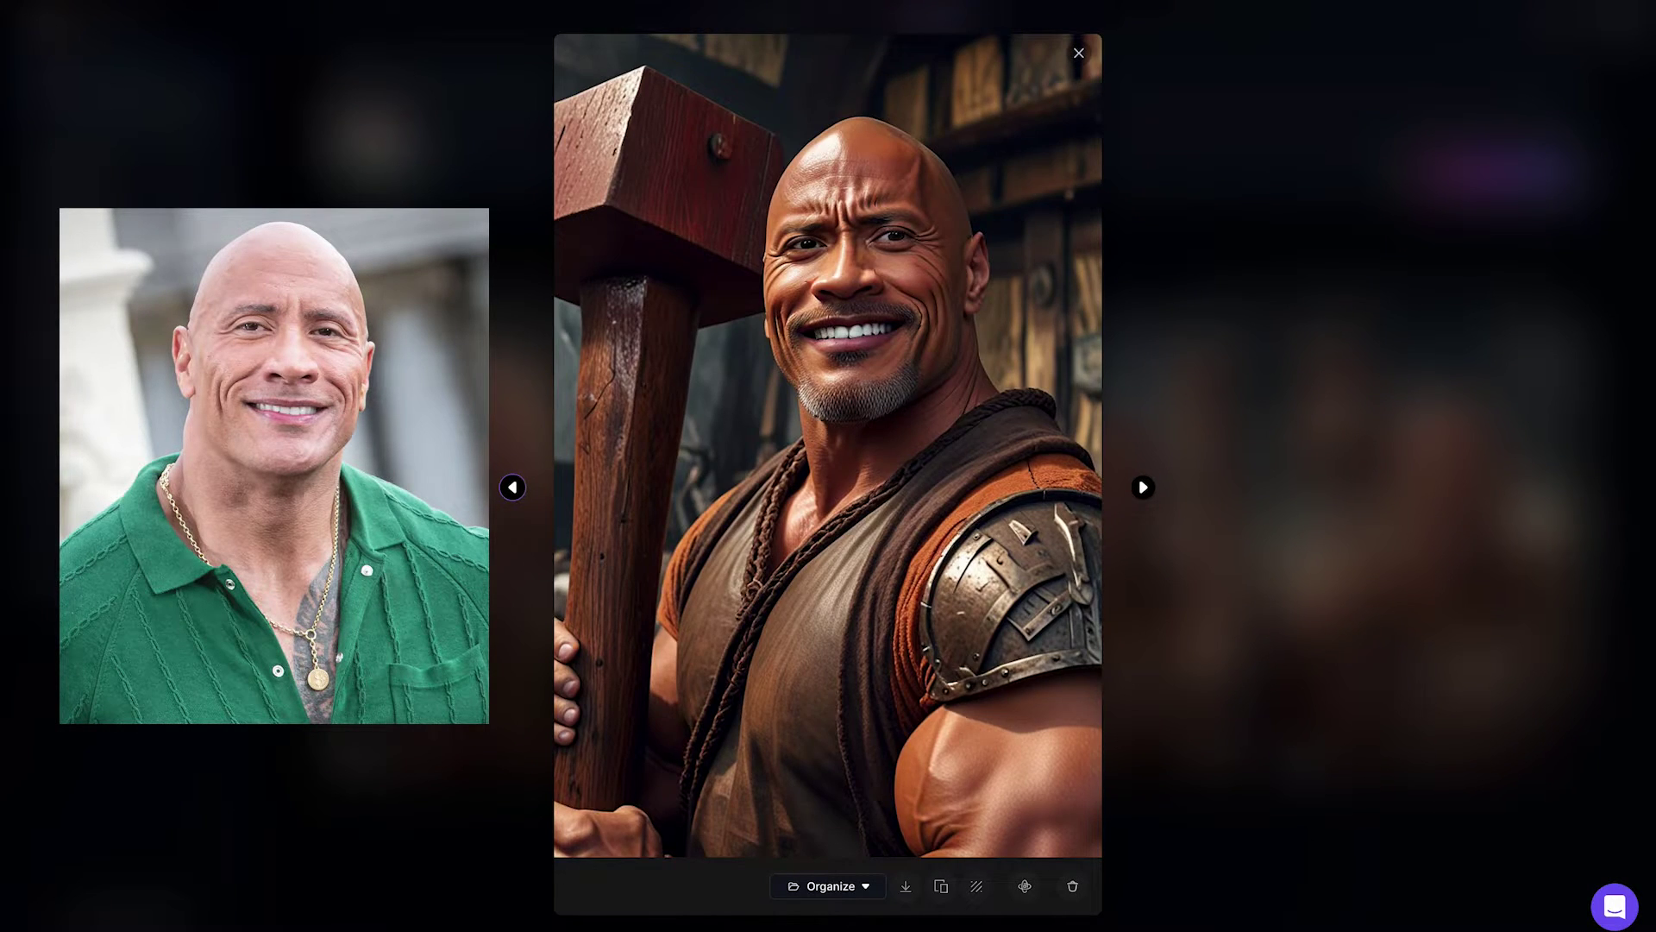
key("Left")
key("Left")
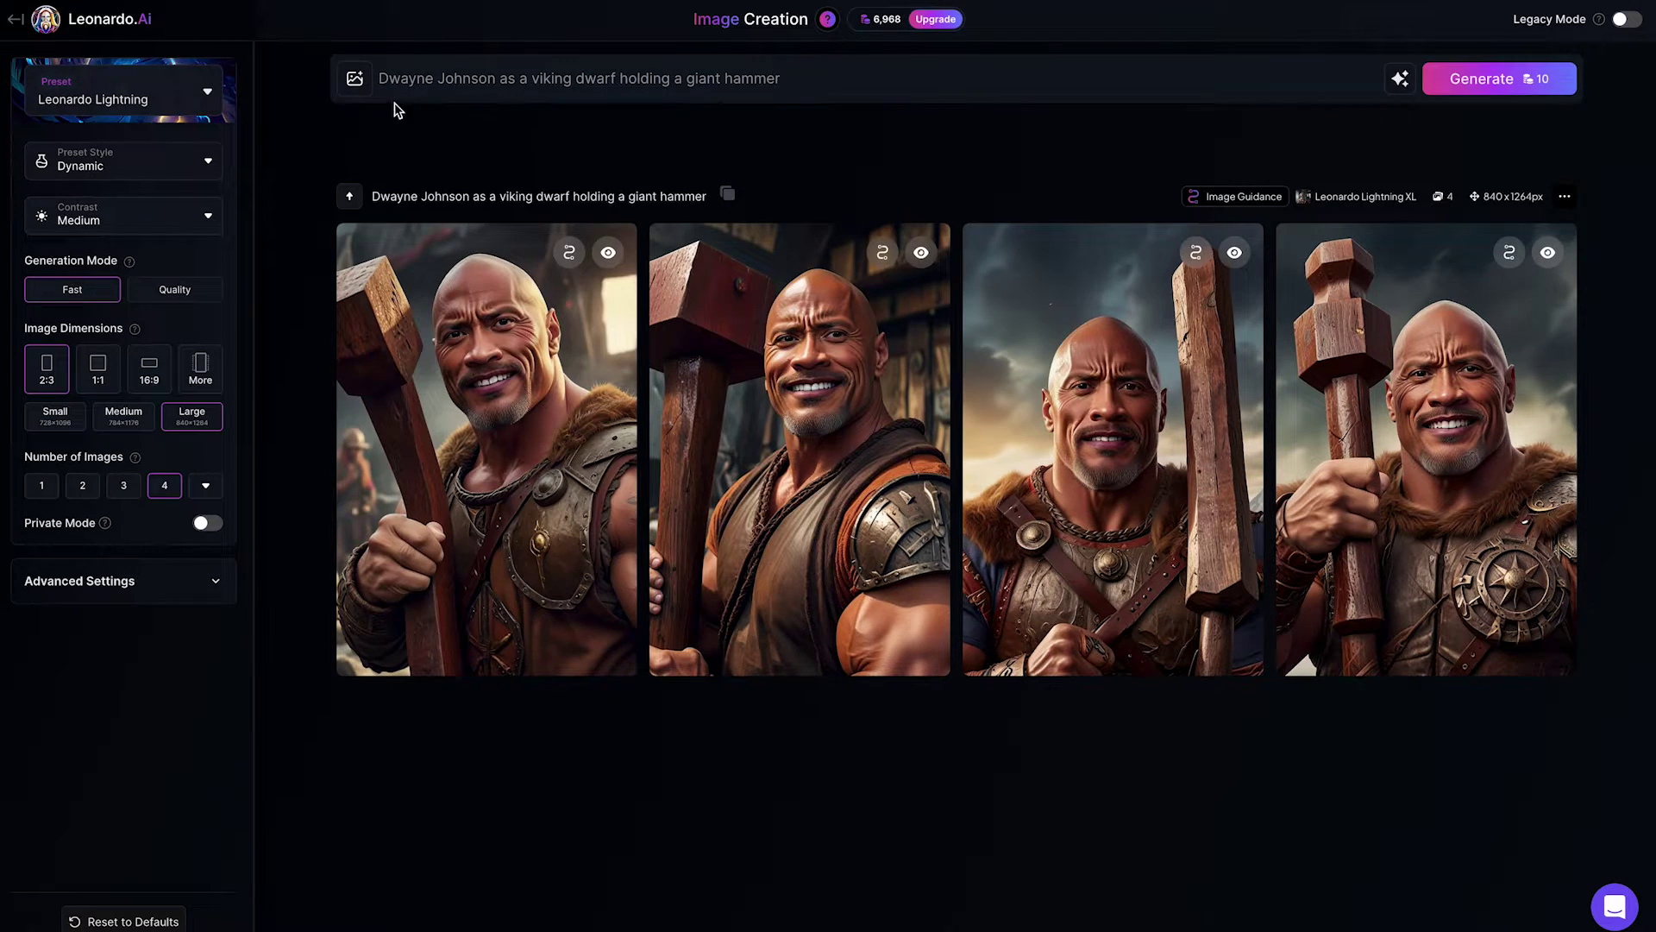
Step: Replace the character reference with the uploaded character 2 photo
left_click(354, 79)
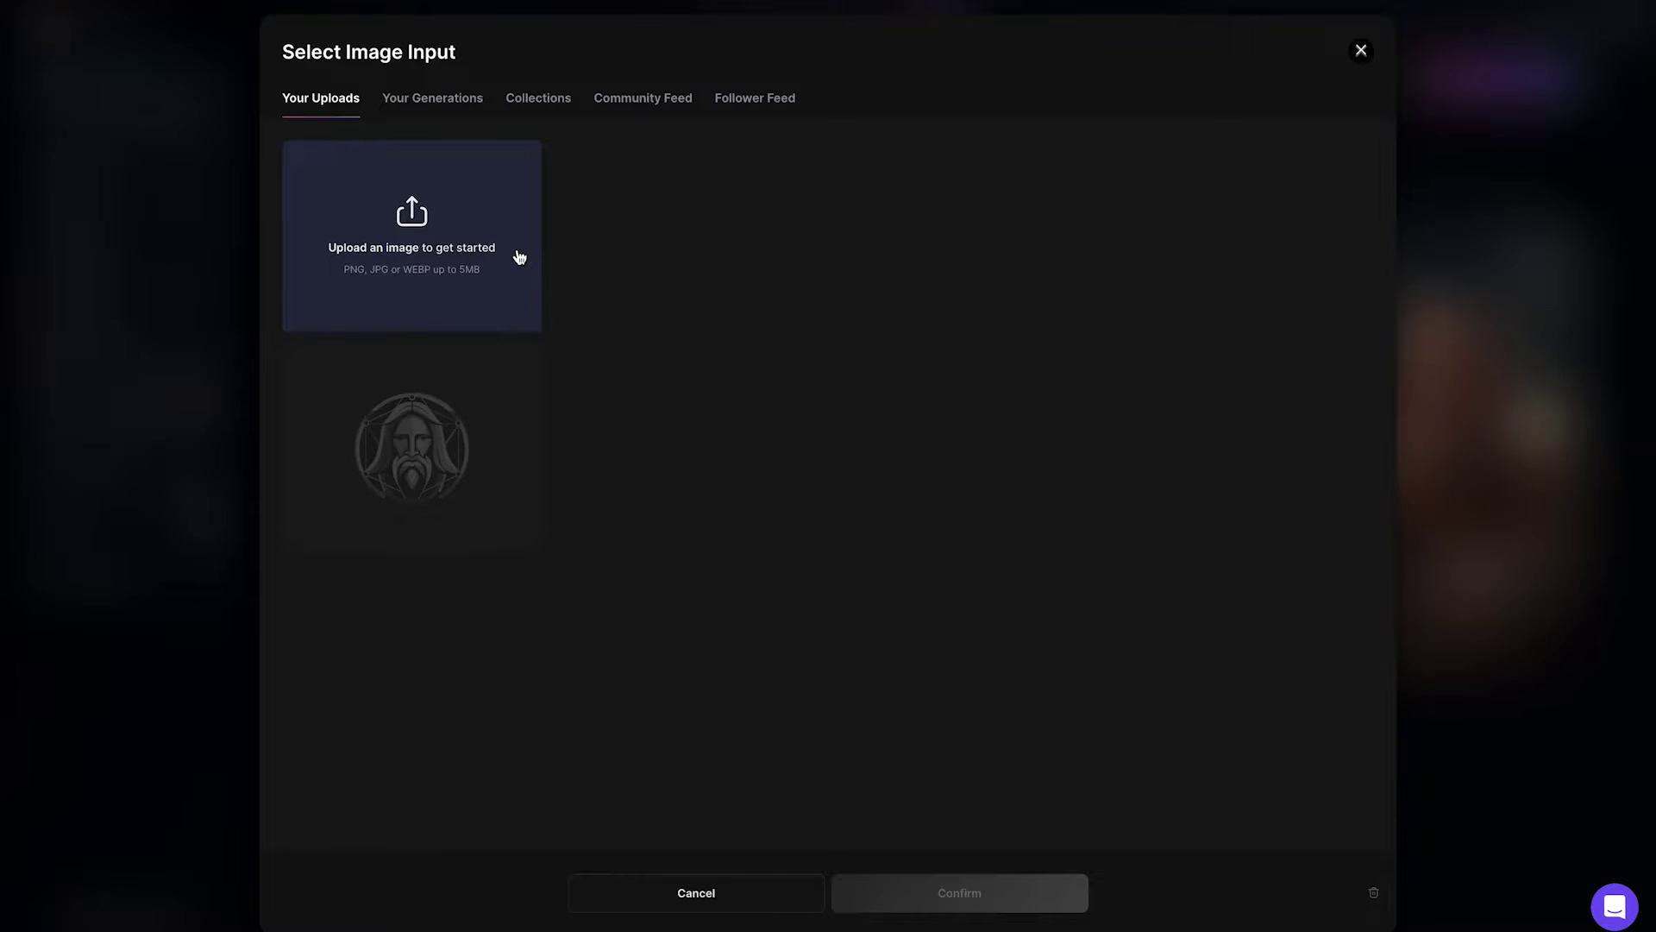
left_click(518, 256)
left_click(793, 153)
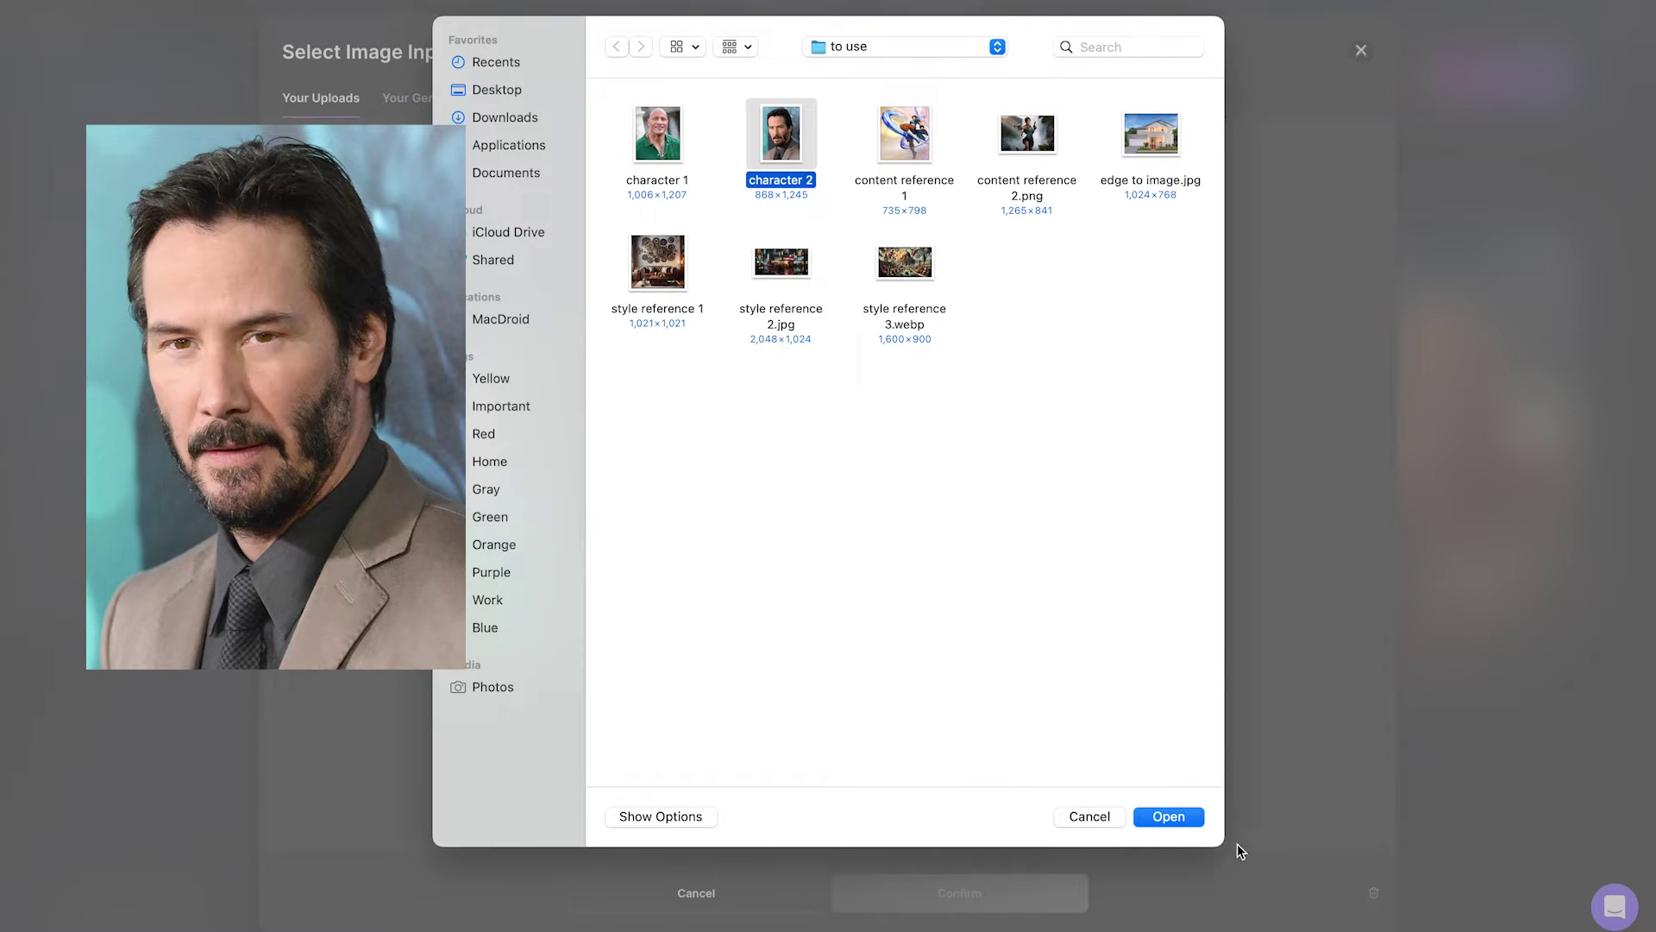
left_click(1178, 817)
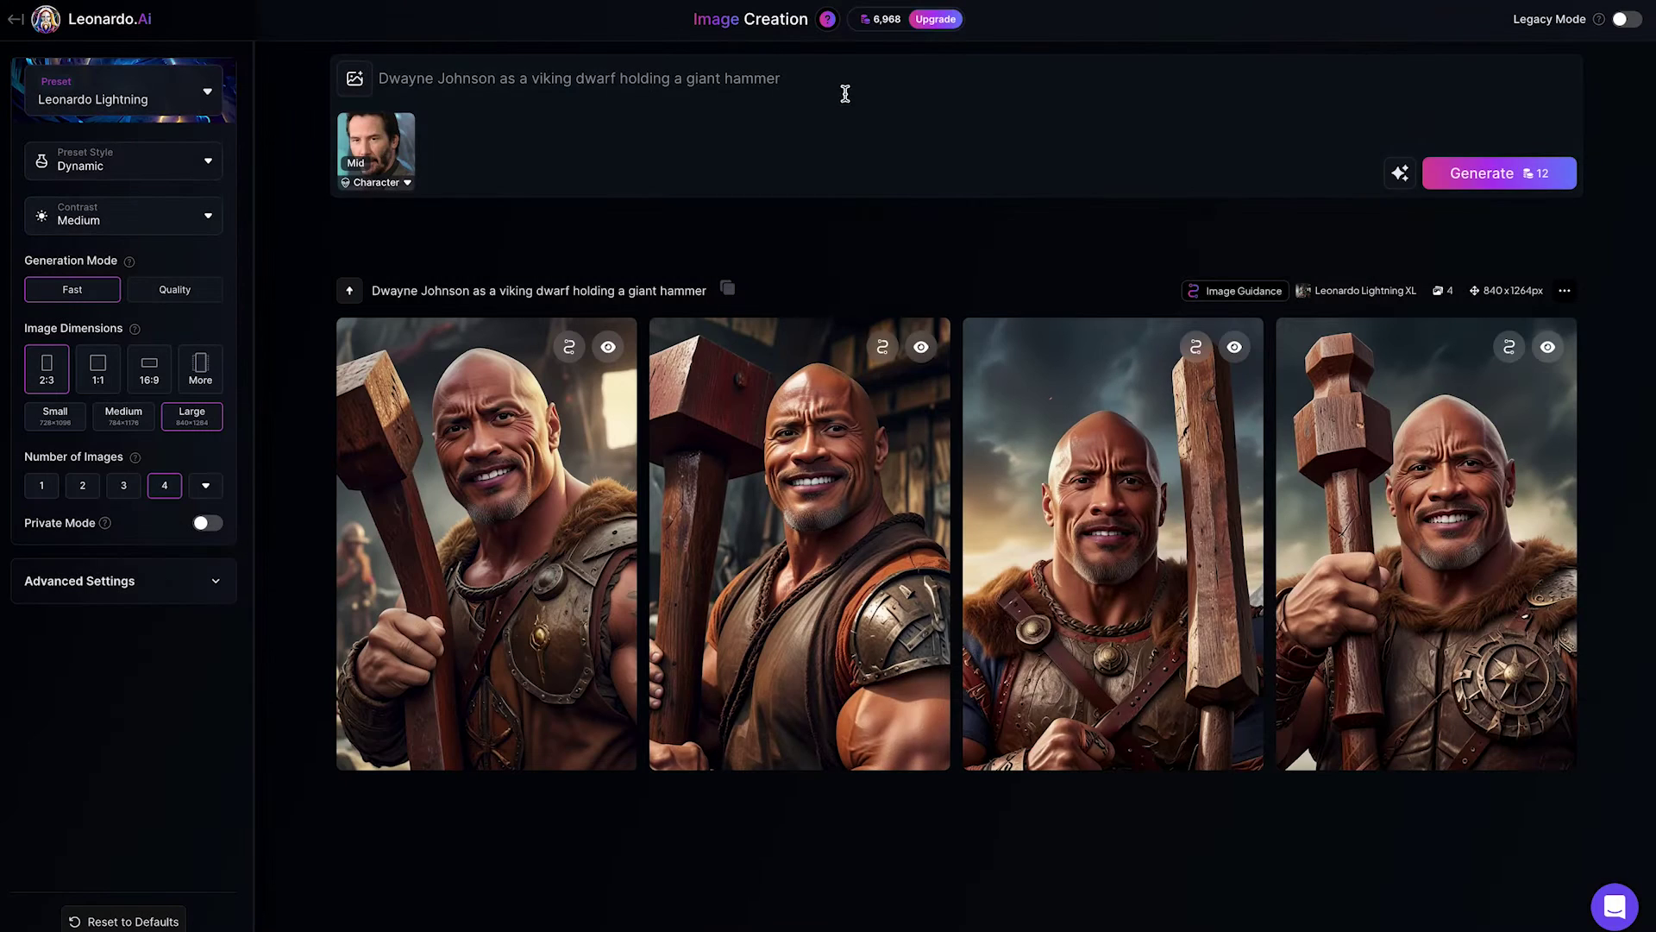
Step: Replace the prompt with the Fedex delivery man holding a box and generate
left_click_drag(844, 92, 282, 50)
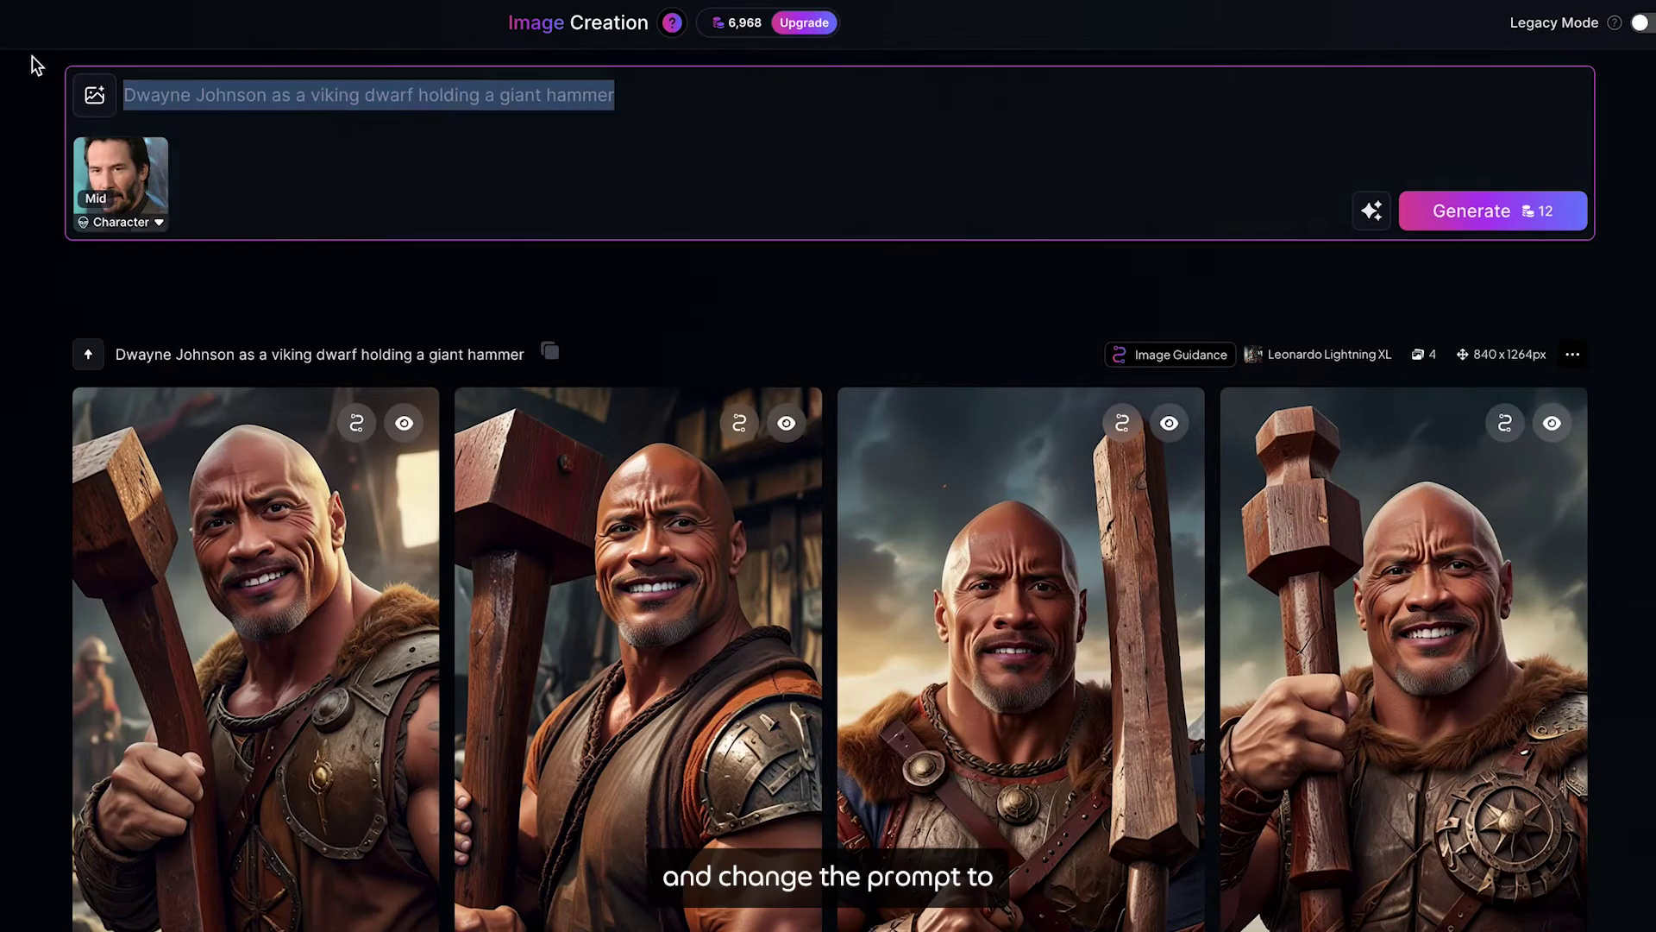
key("BackSpace")
type("Keanu Reeves as a Fedex delivery man holding a box")
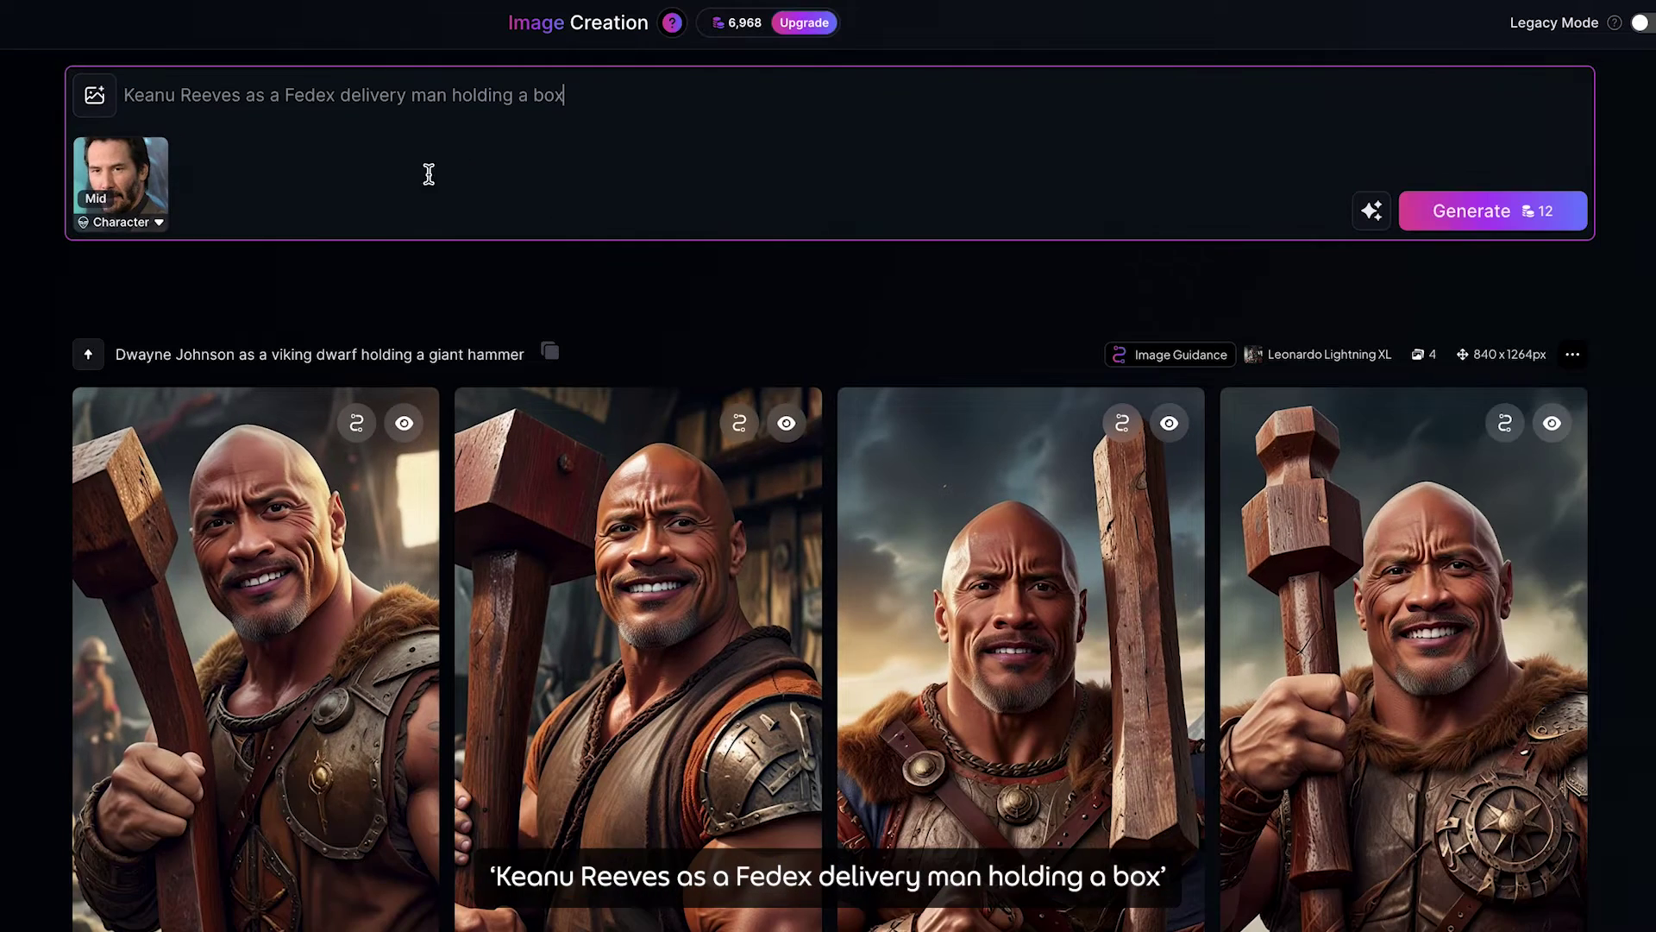
left_click(1472, 210)
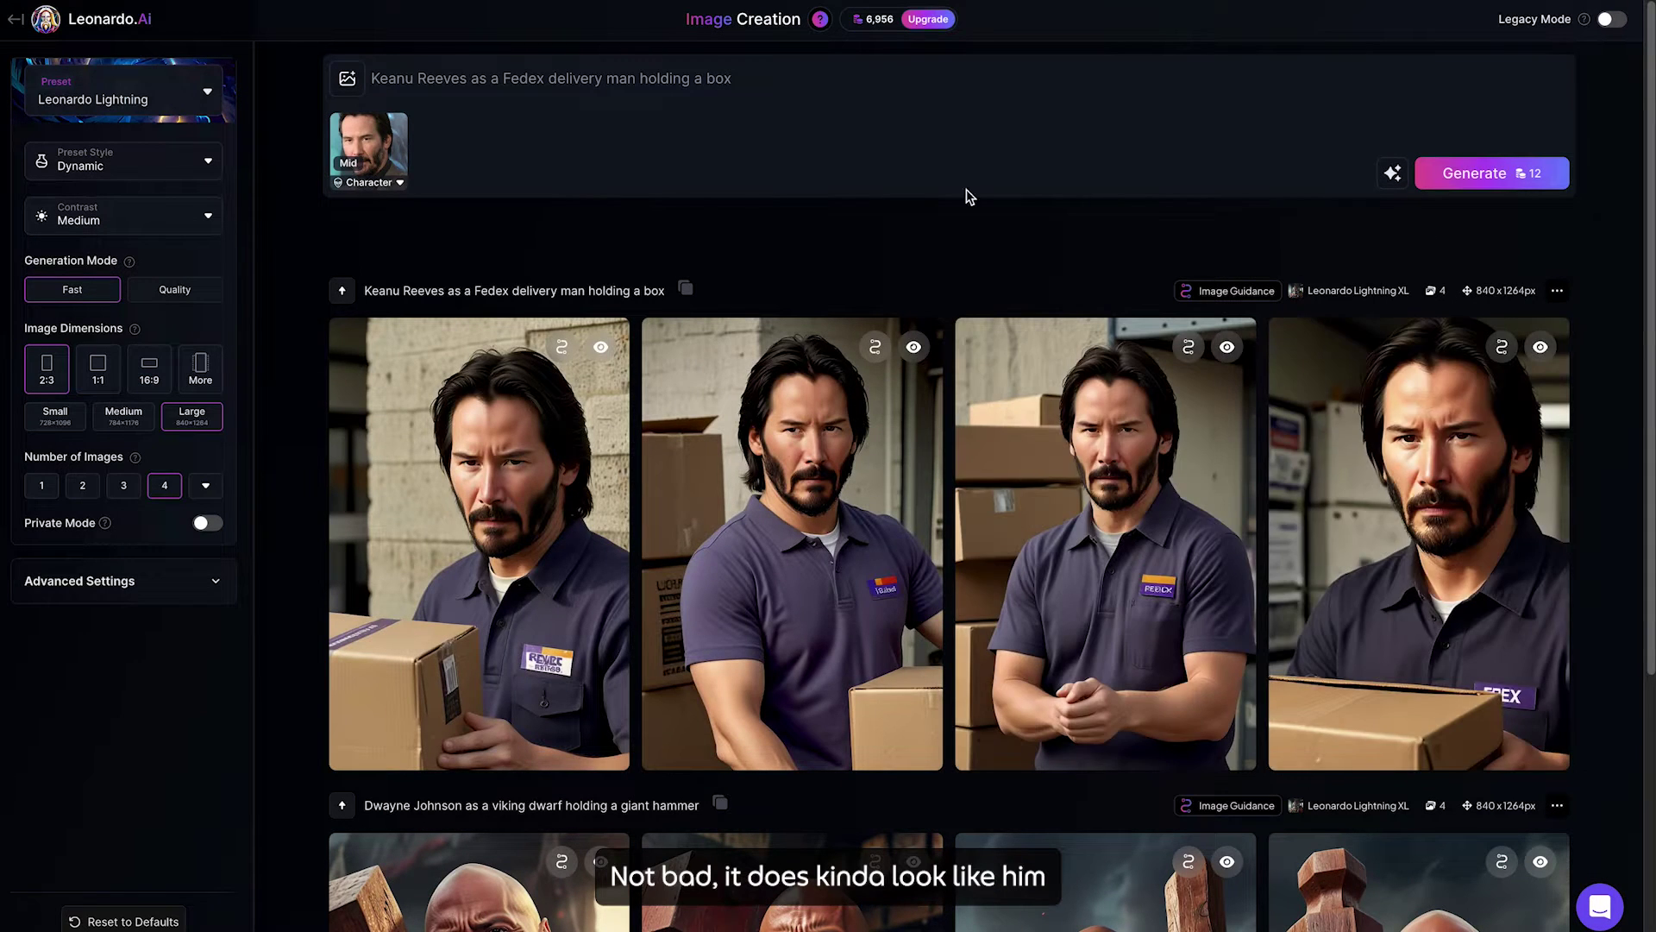
Step: Check a delivery man result, then generate from a pizza delivery man holding a pizza box prompt
left_click(484, 427)
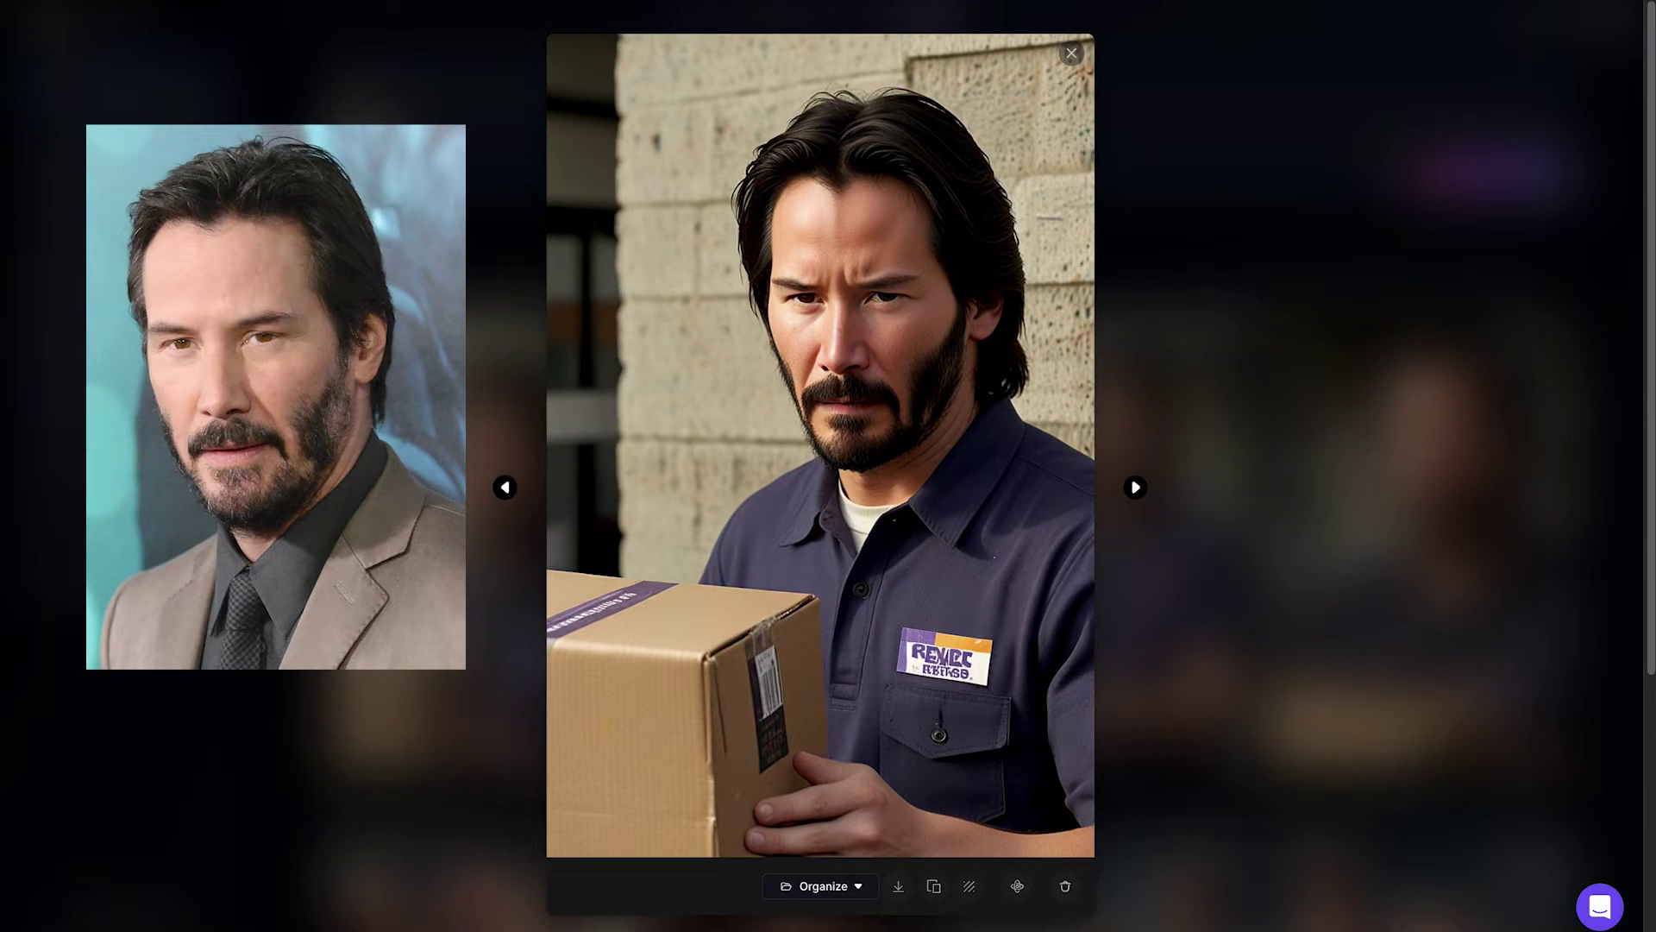
key("Escape")
triple_click(540, 104)
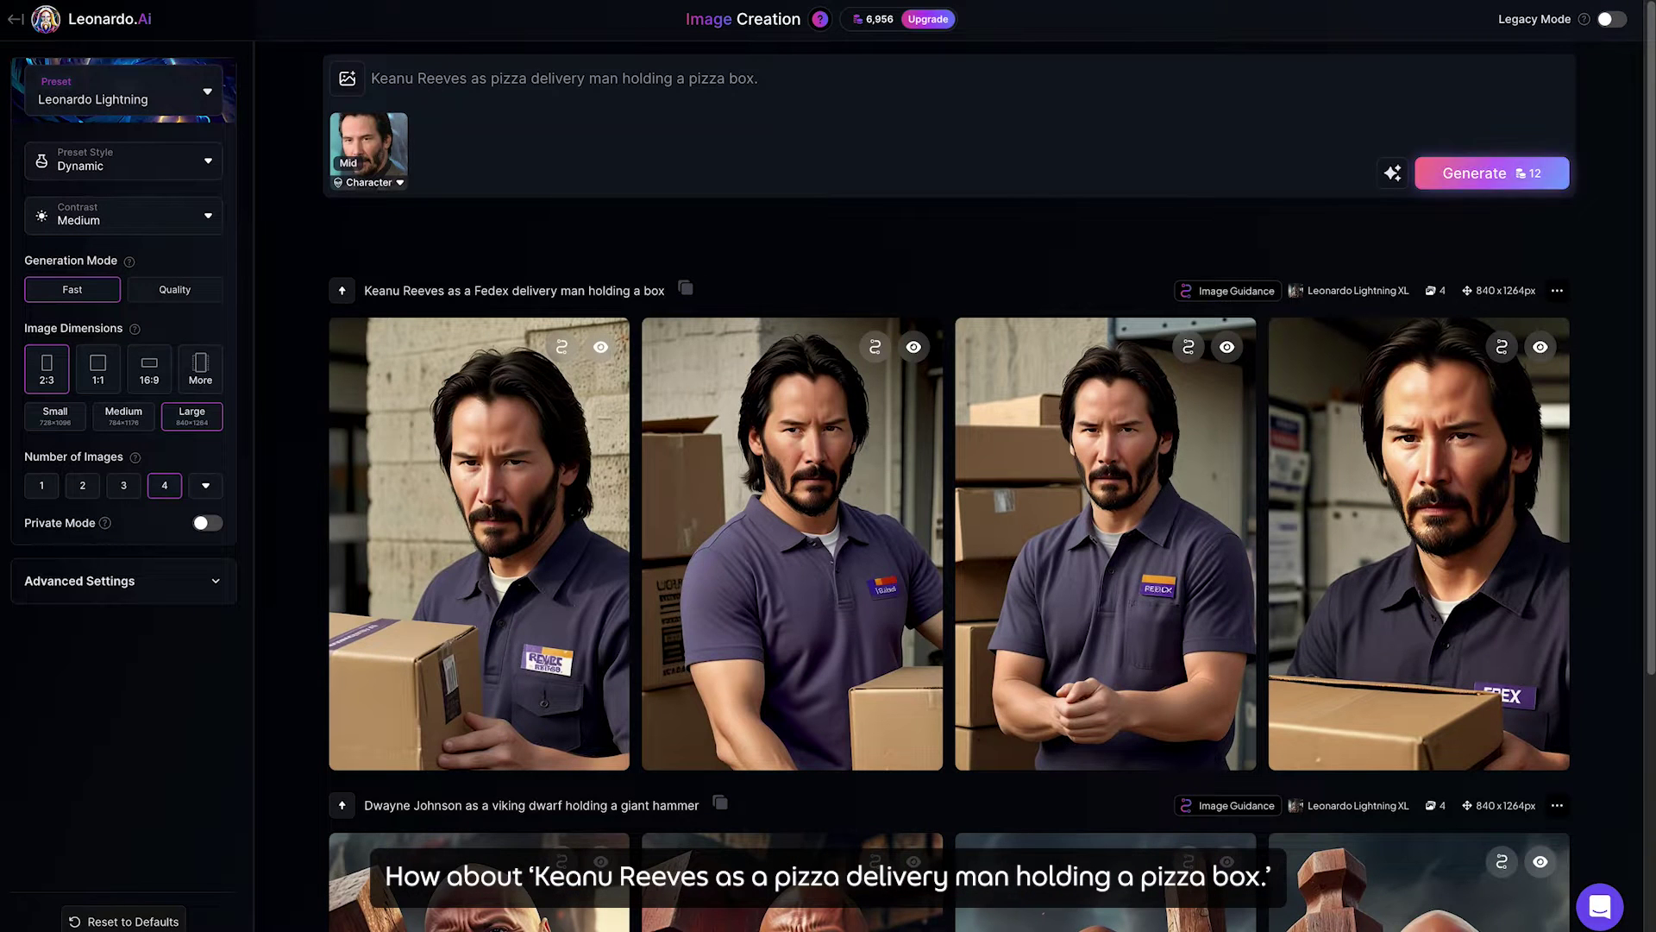
left_click(1491, 172)
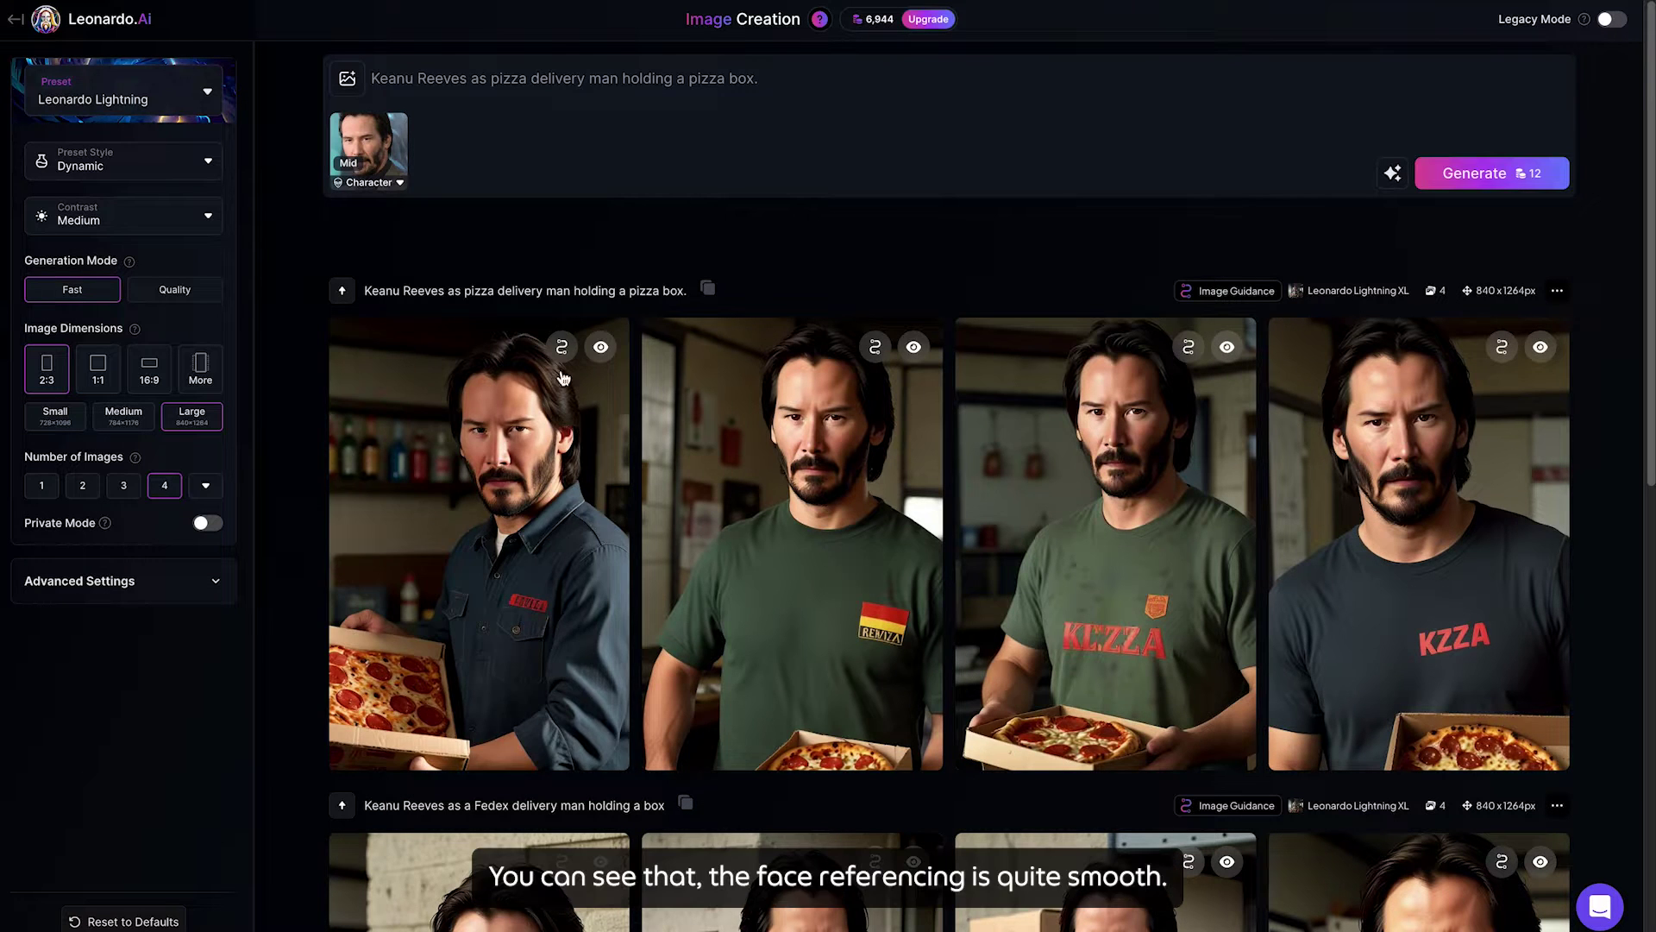
Step: Review each of the four pizza delivery images at full size
mouse_move(474, 494)
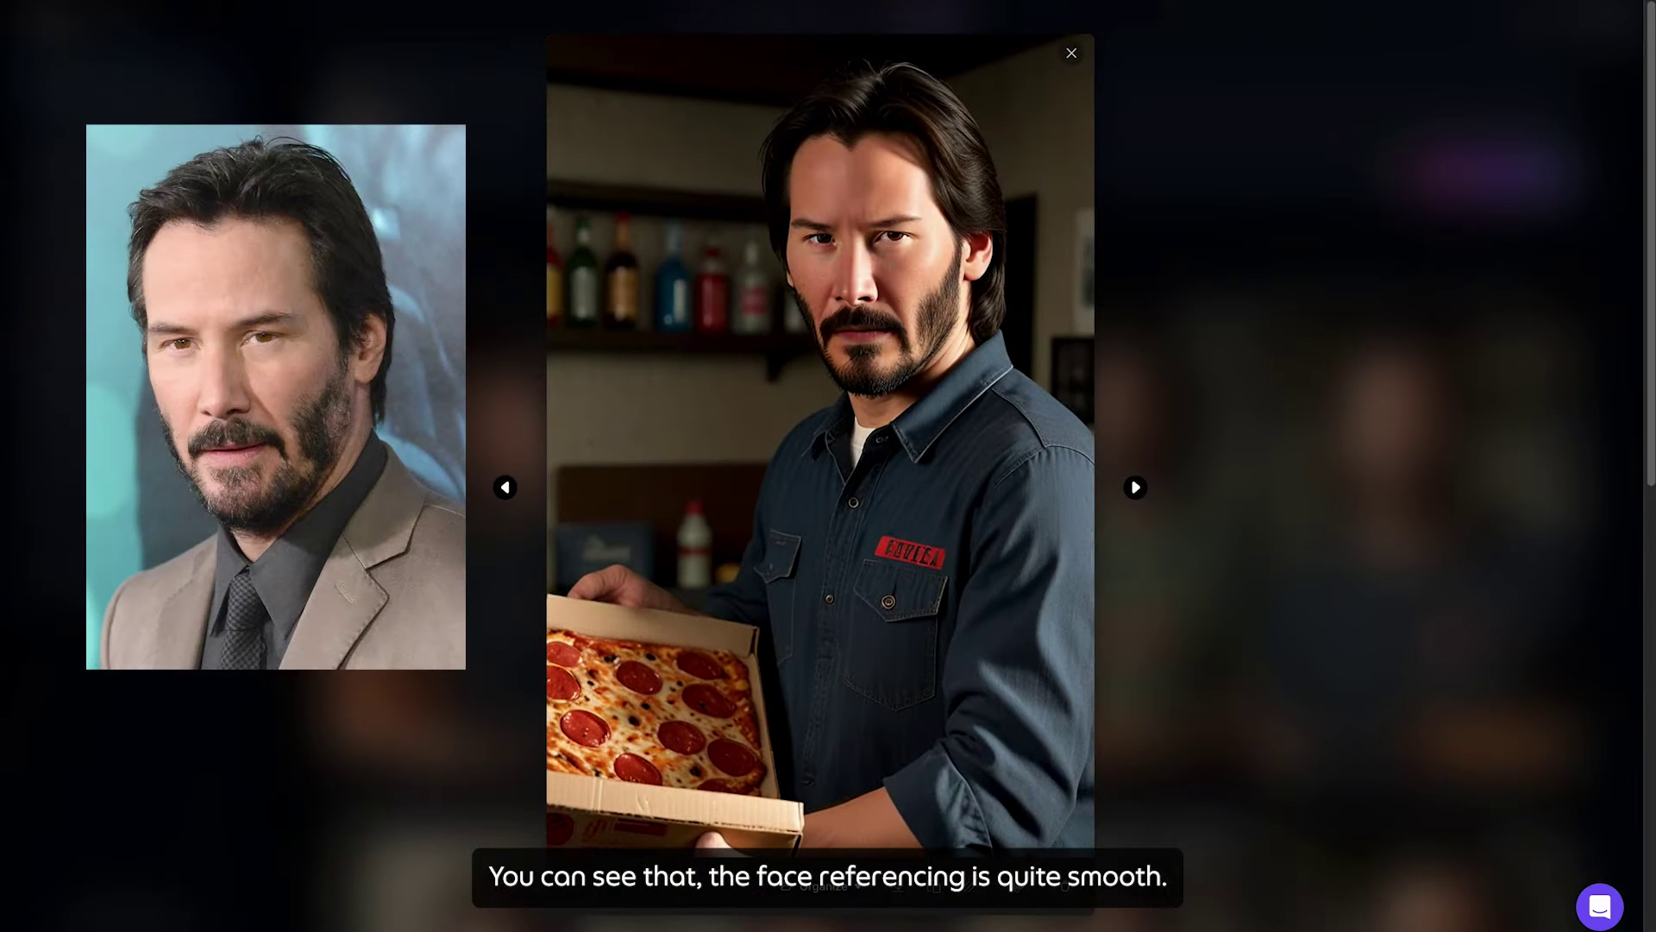
key("Right")
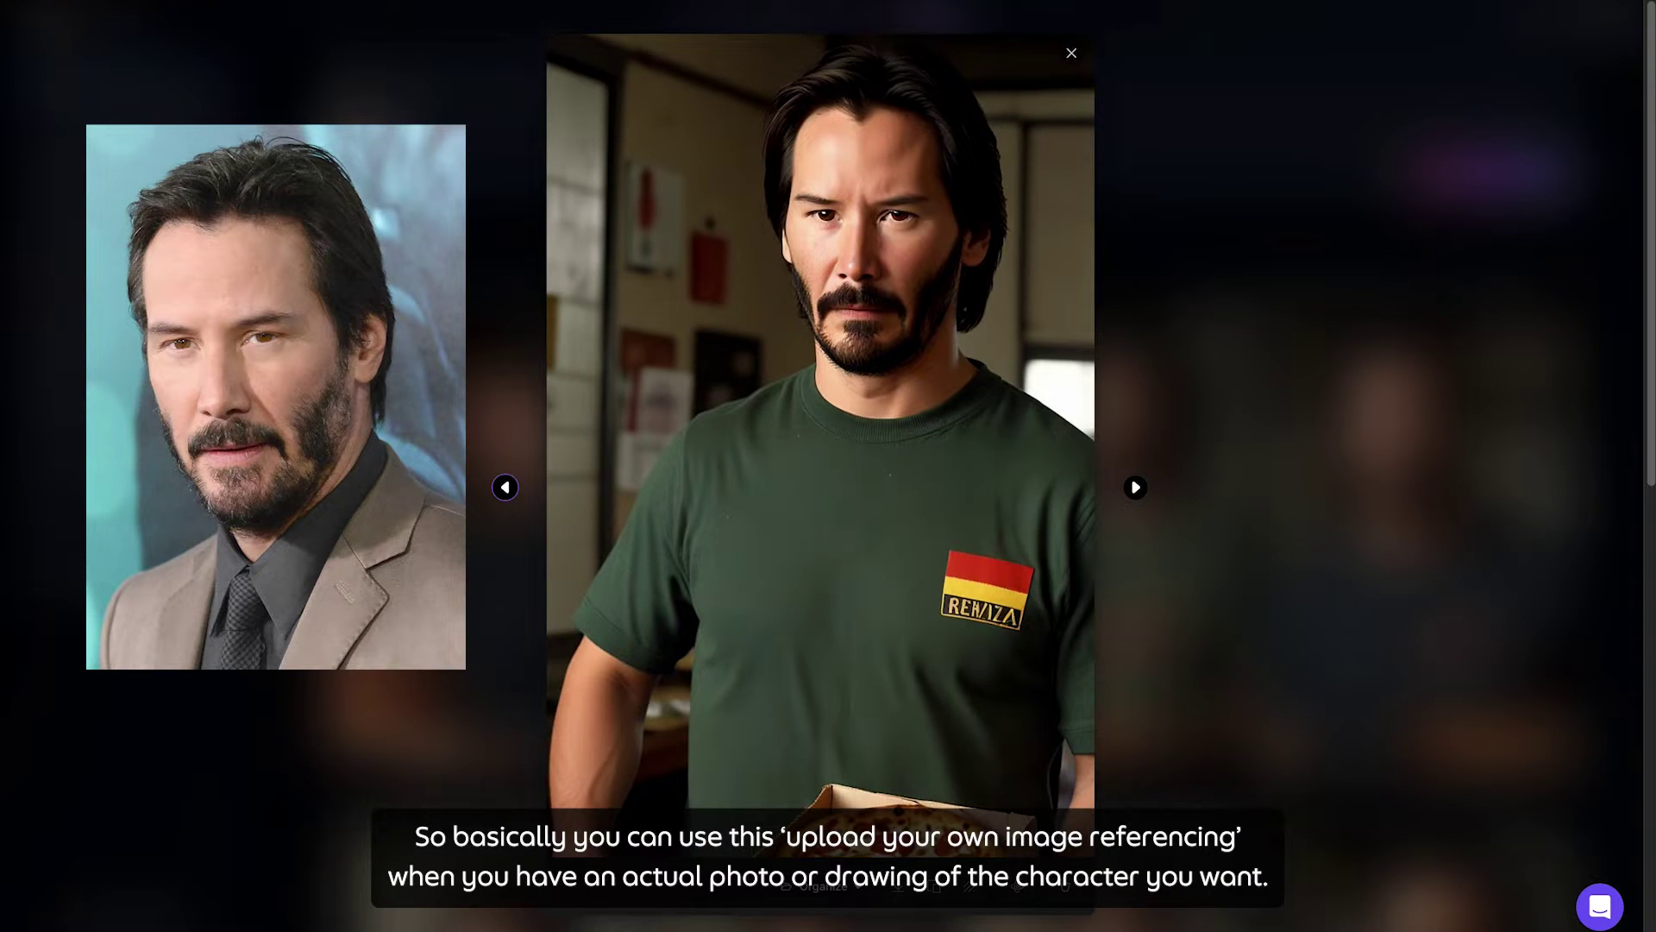
key("Right")
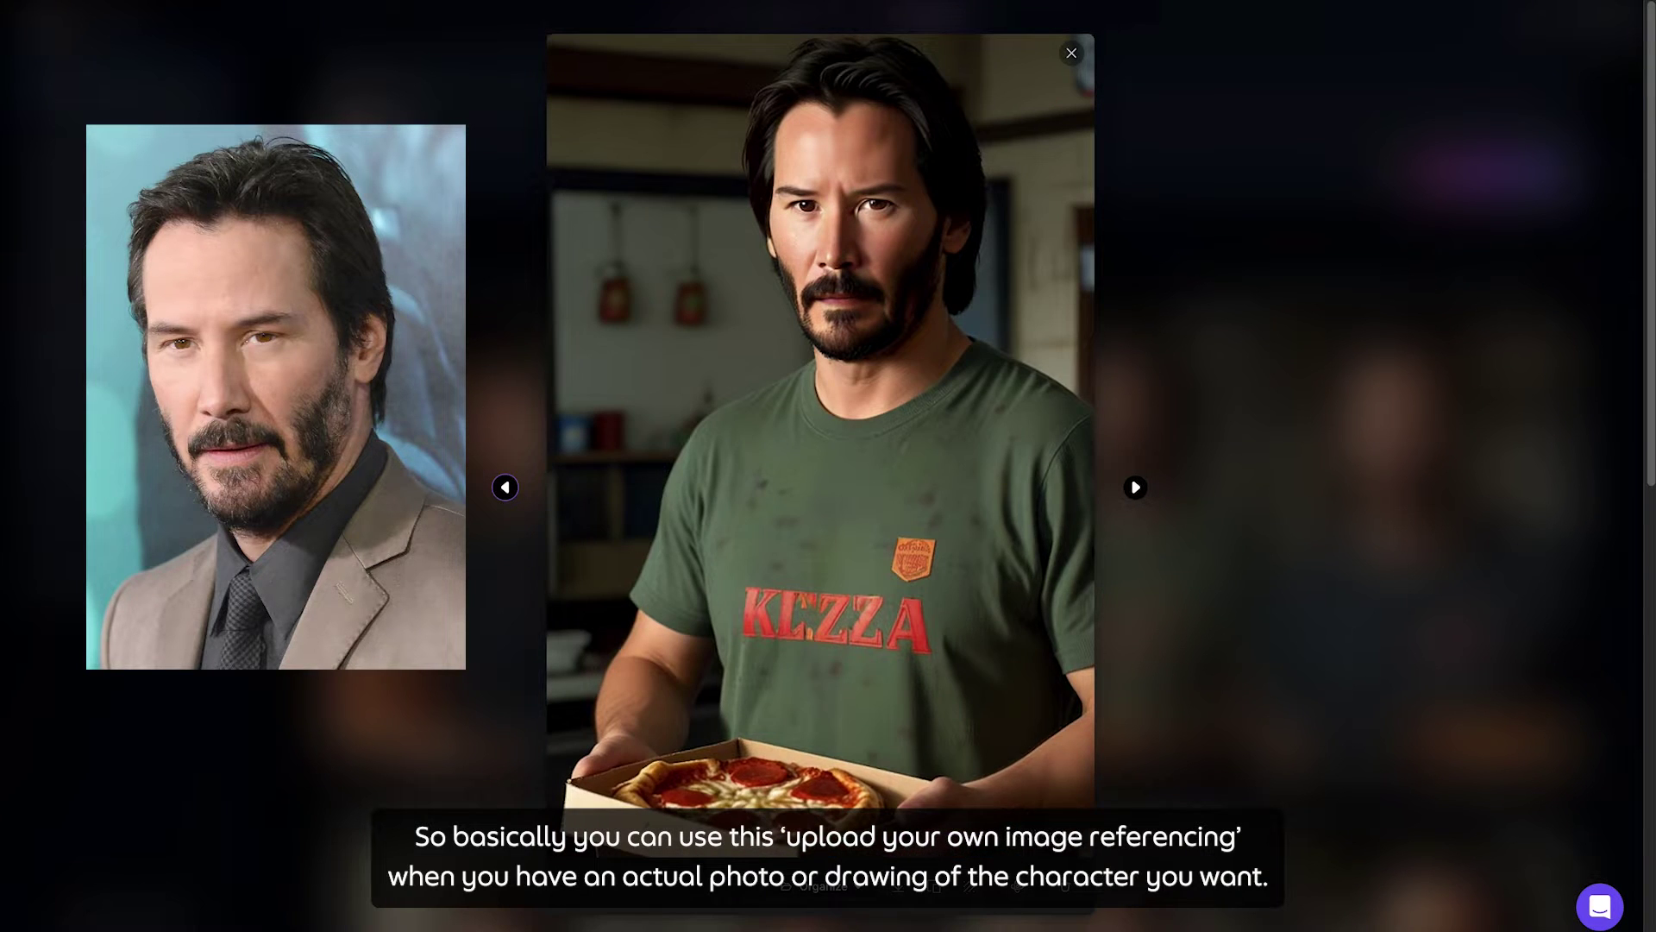
key("Right")
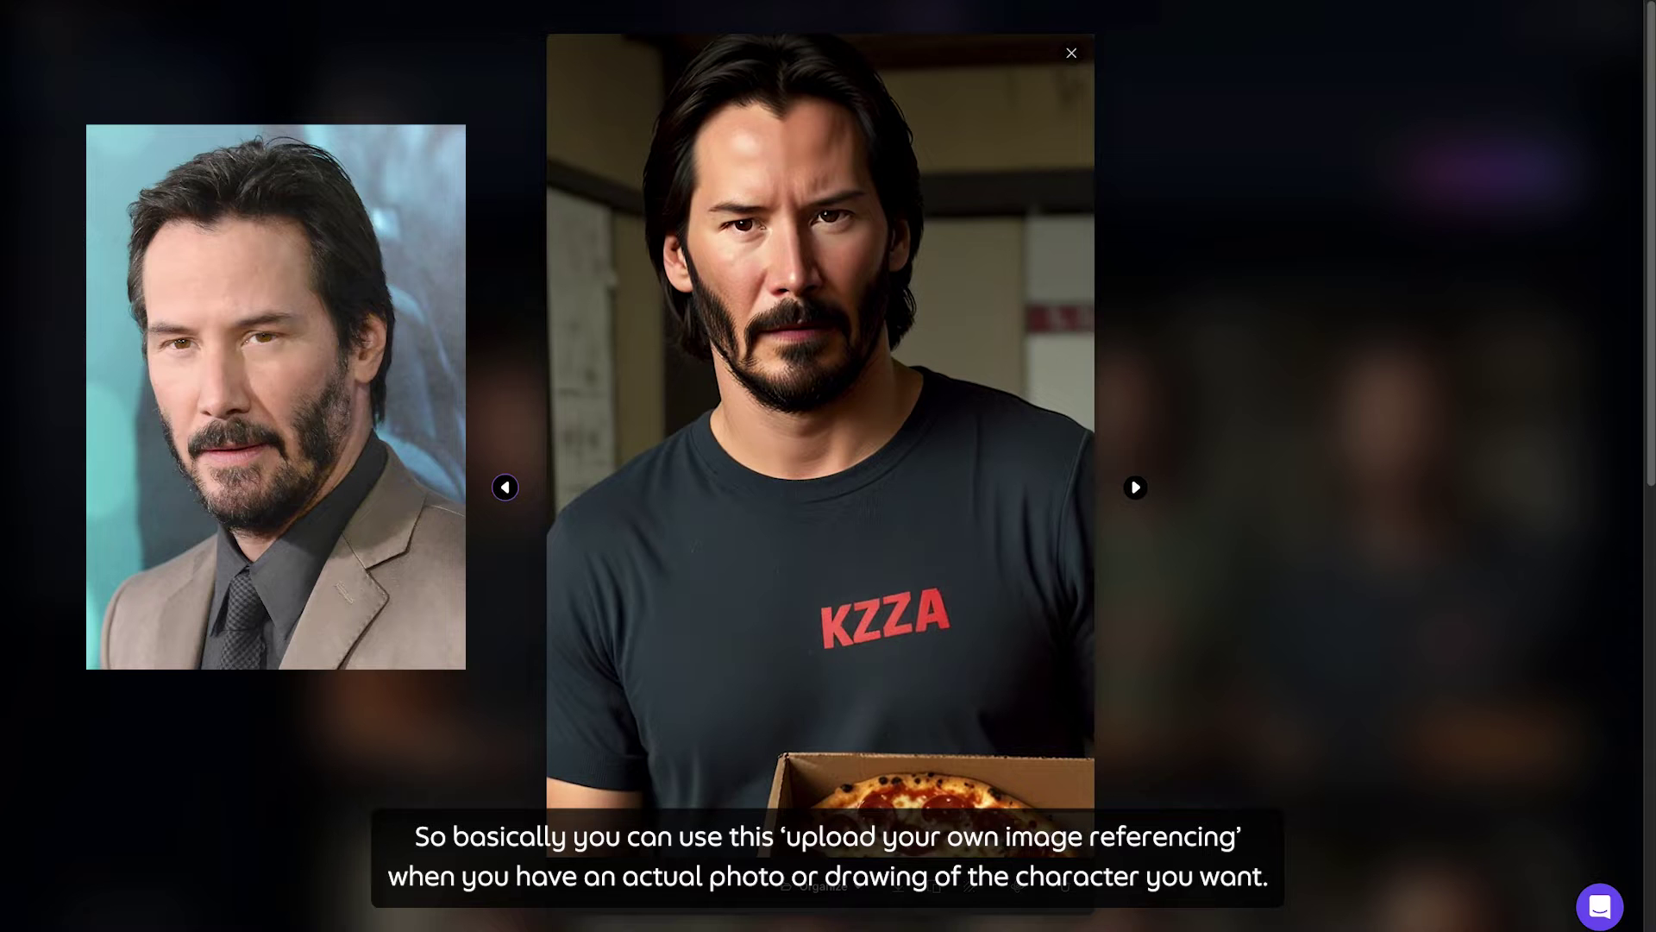
left_click(1265, 311)
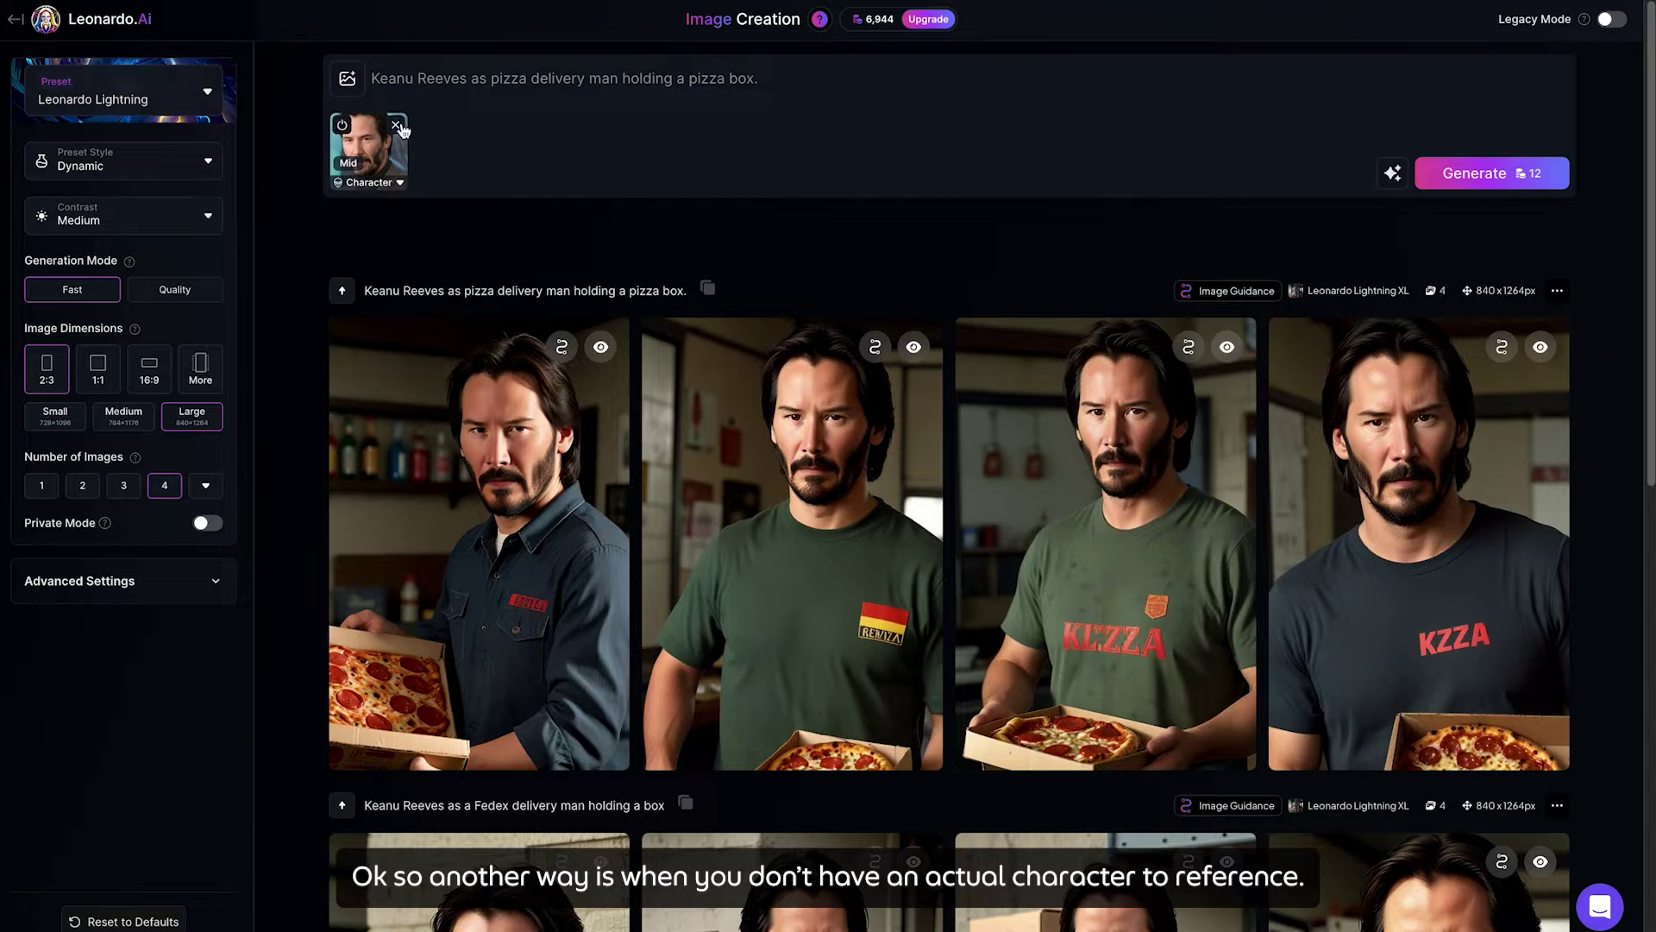
Step: Drop the character reference and generate from the freckled brown-haired woman, white tank top, blue jeans prompt
left_click(396, 125)
triple_click(829, 77)
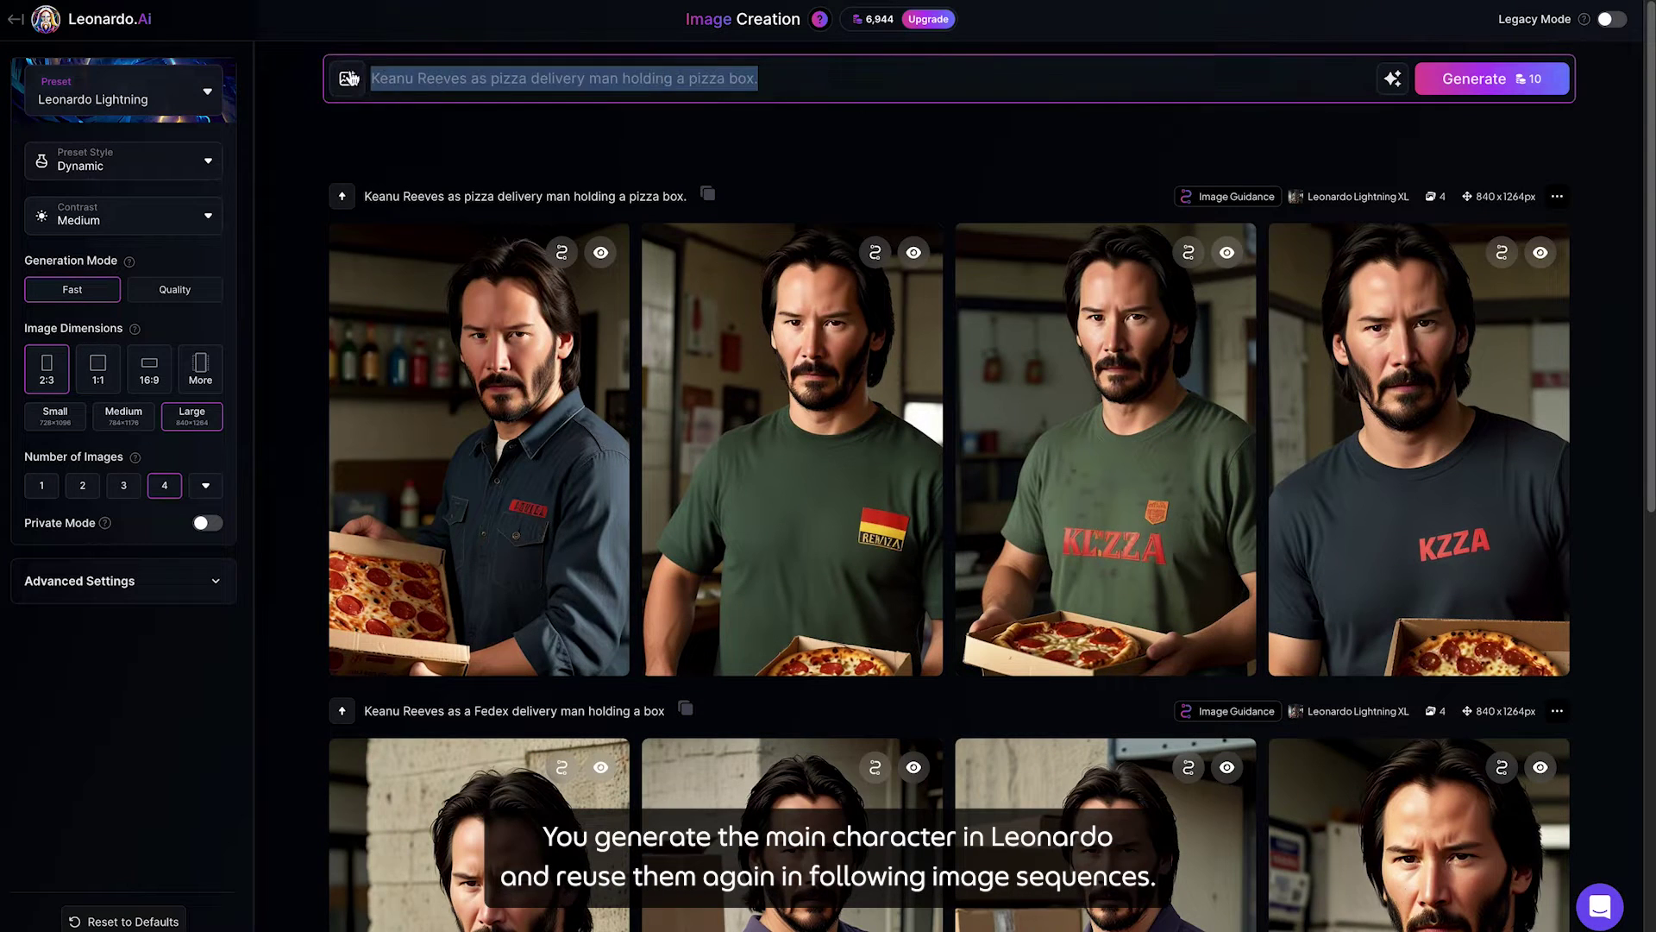
key("BackSpace")
left_click(933, 162)
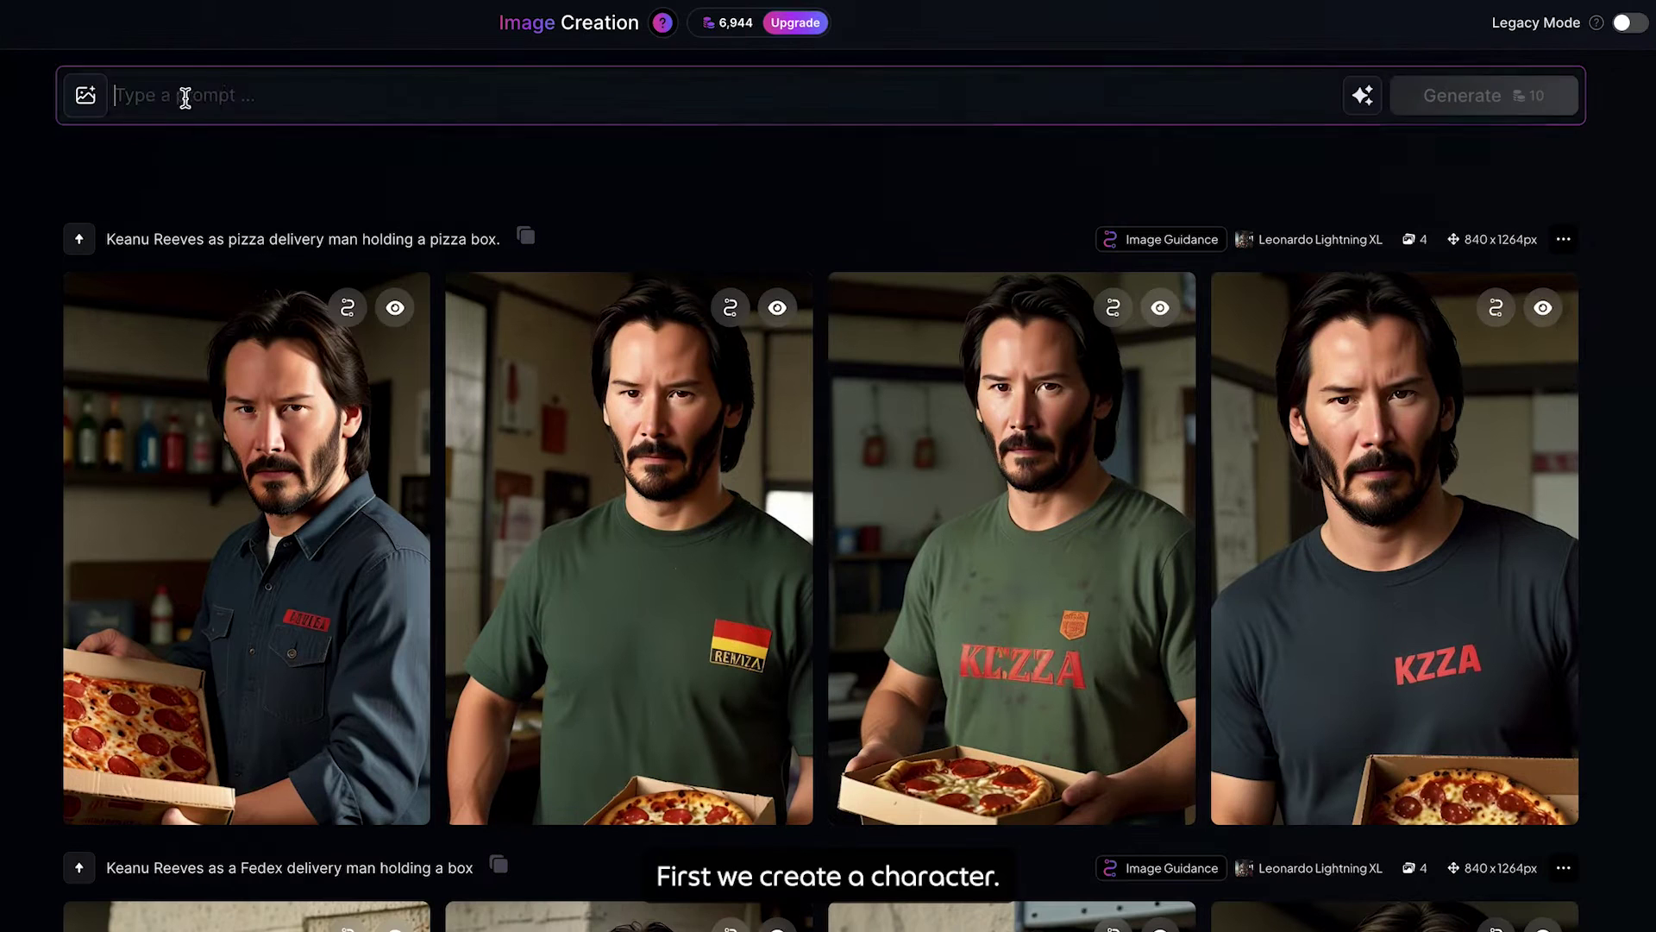
left_click(429, 77)
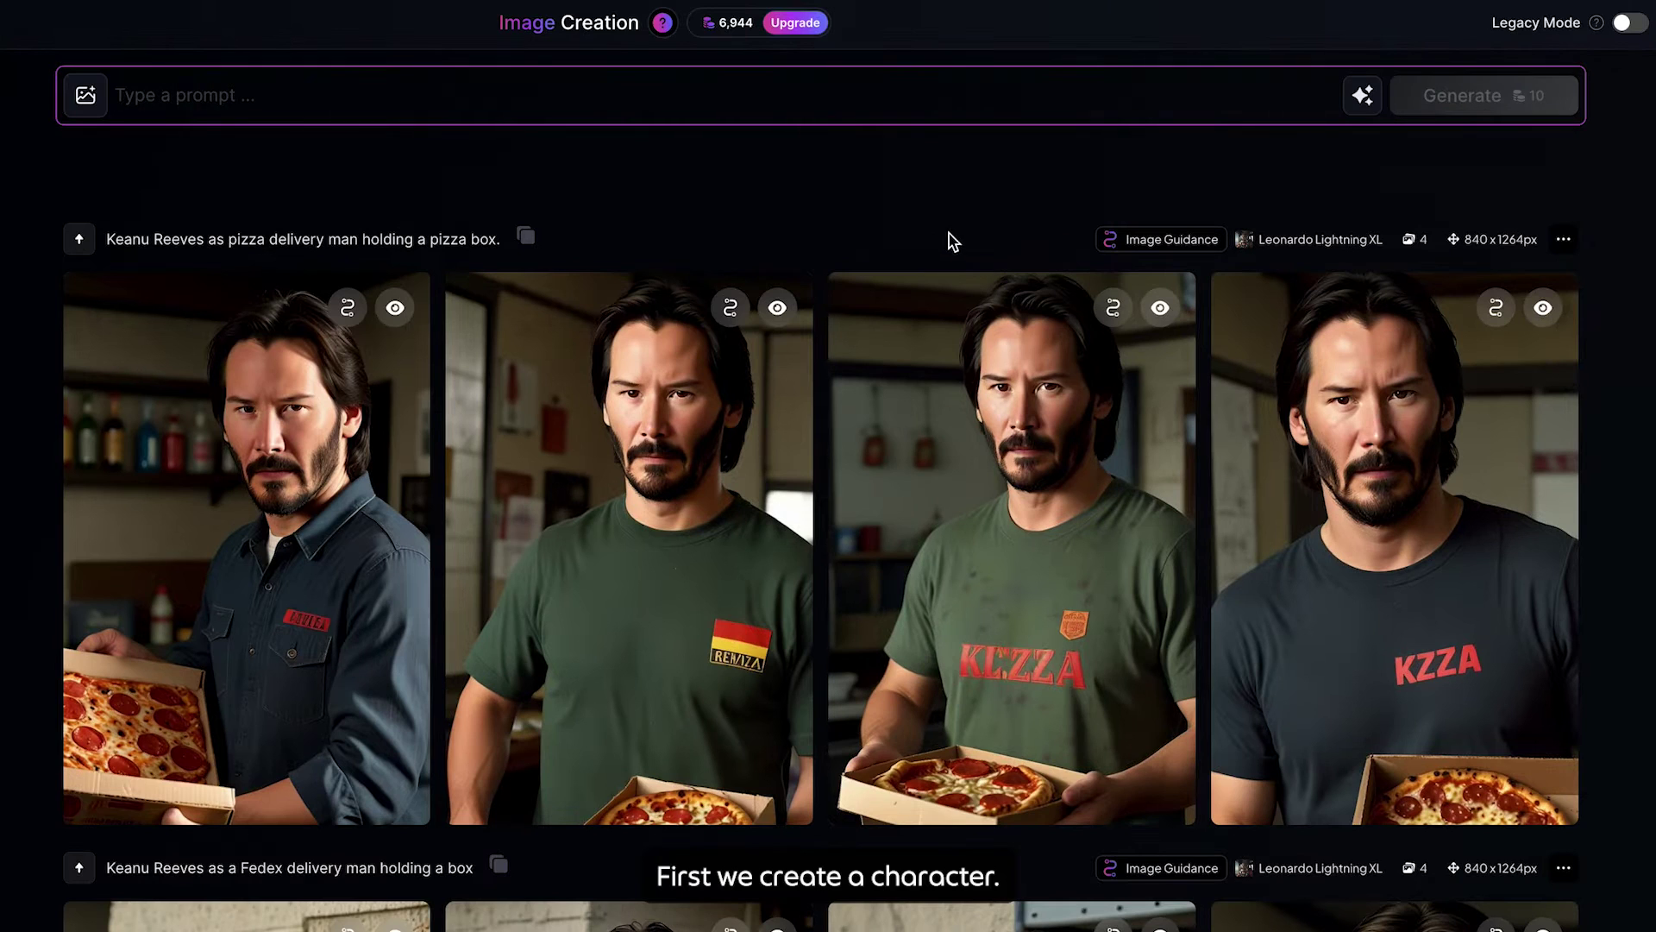
type("a medium long brown hair woman, green eyes pupil, small freckles on face only, wearing earrings, smiling, wearing a white tank top and blue jeans.")
left_click(1540, 143)
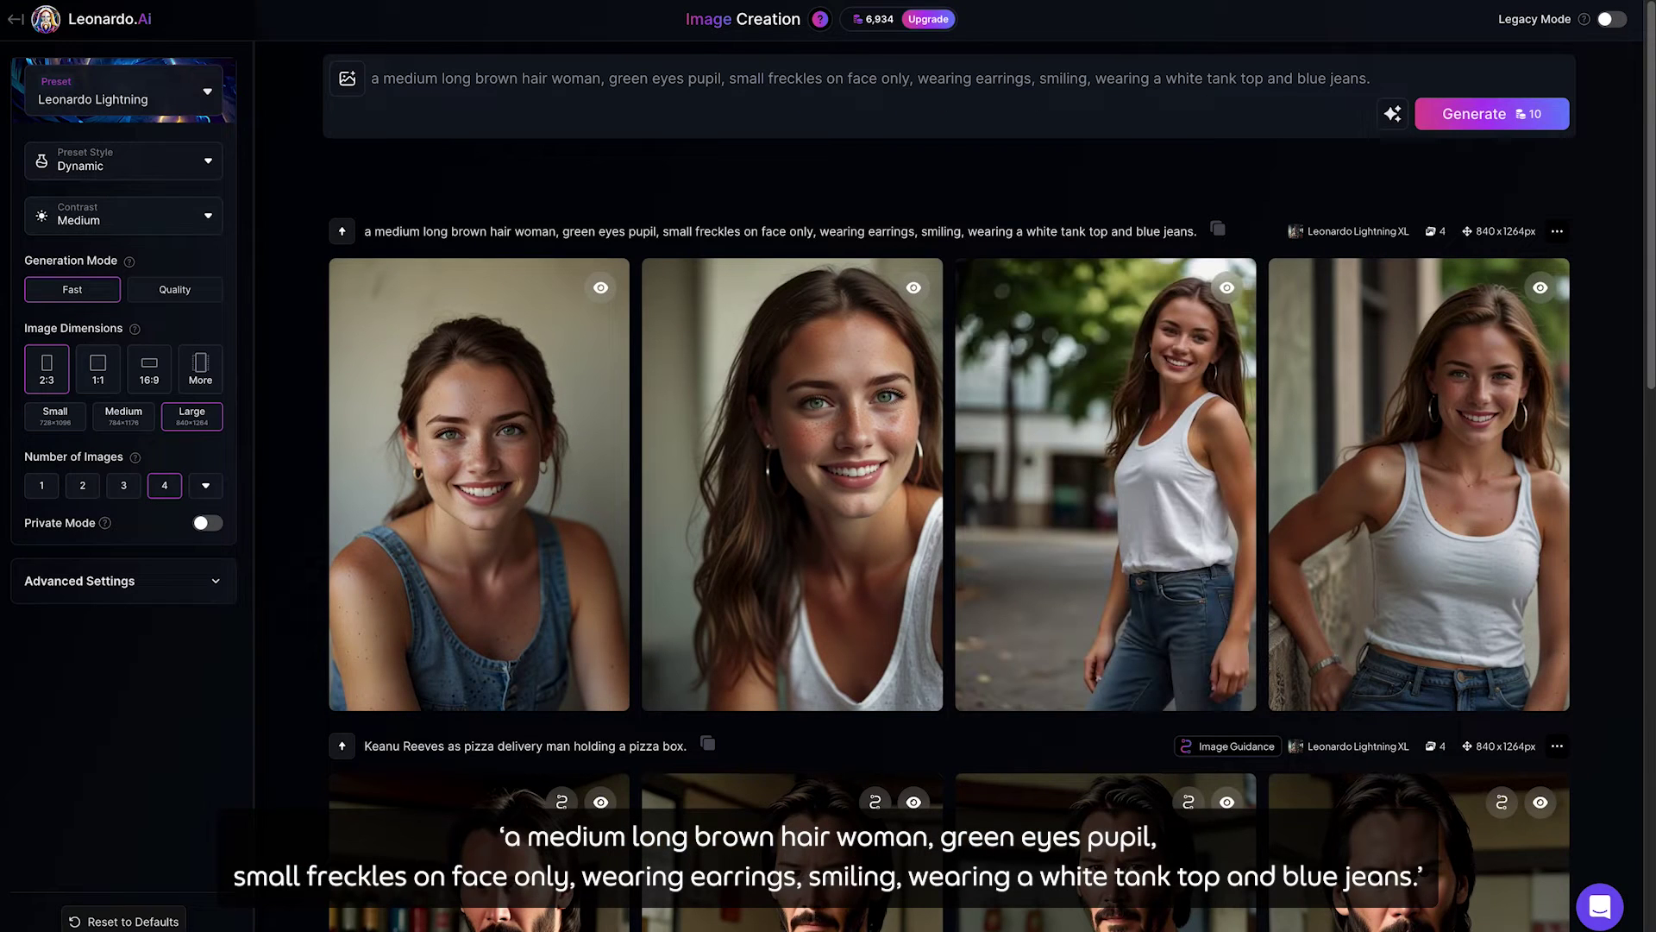
Step: Page through the four generated woman portraits in the full-size viewer
left_click(453, 435)
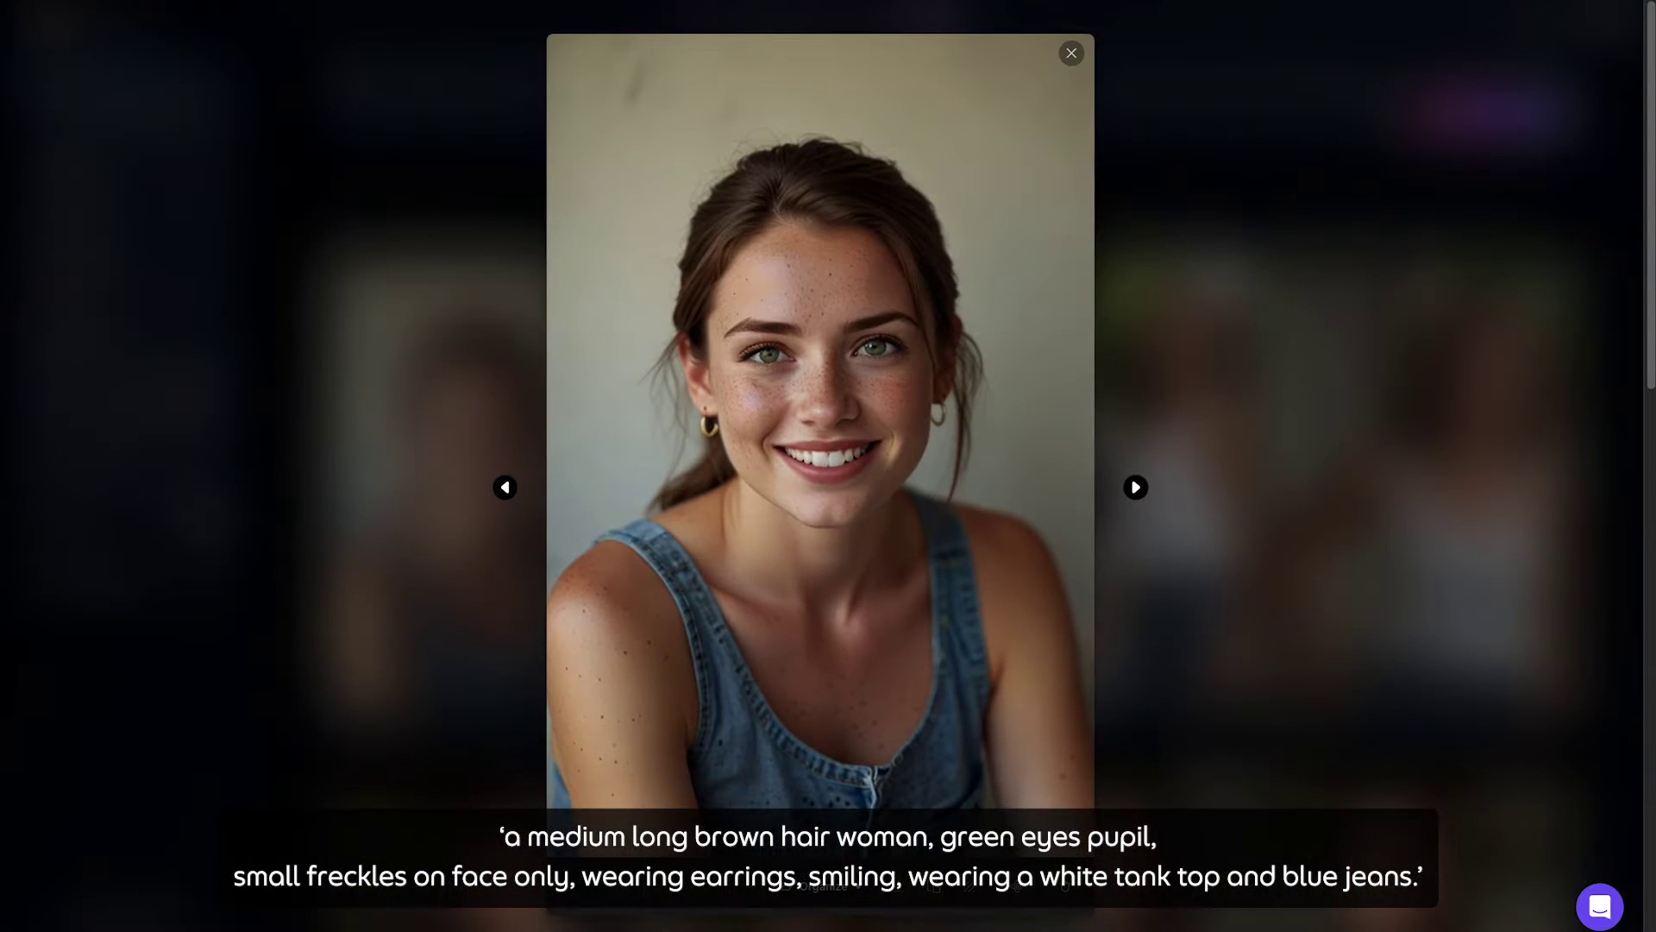
left_click(505, 488)
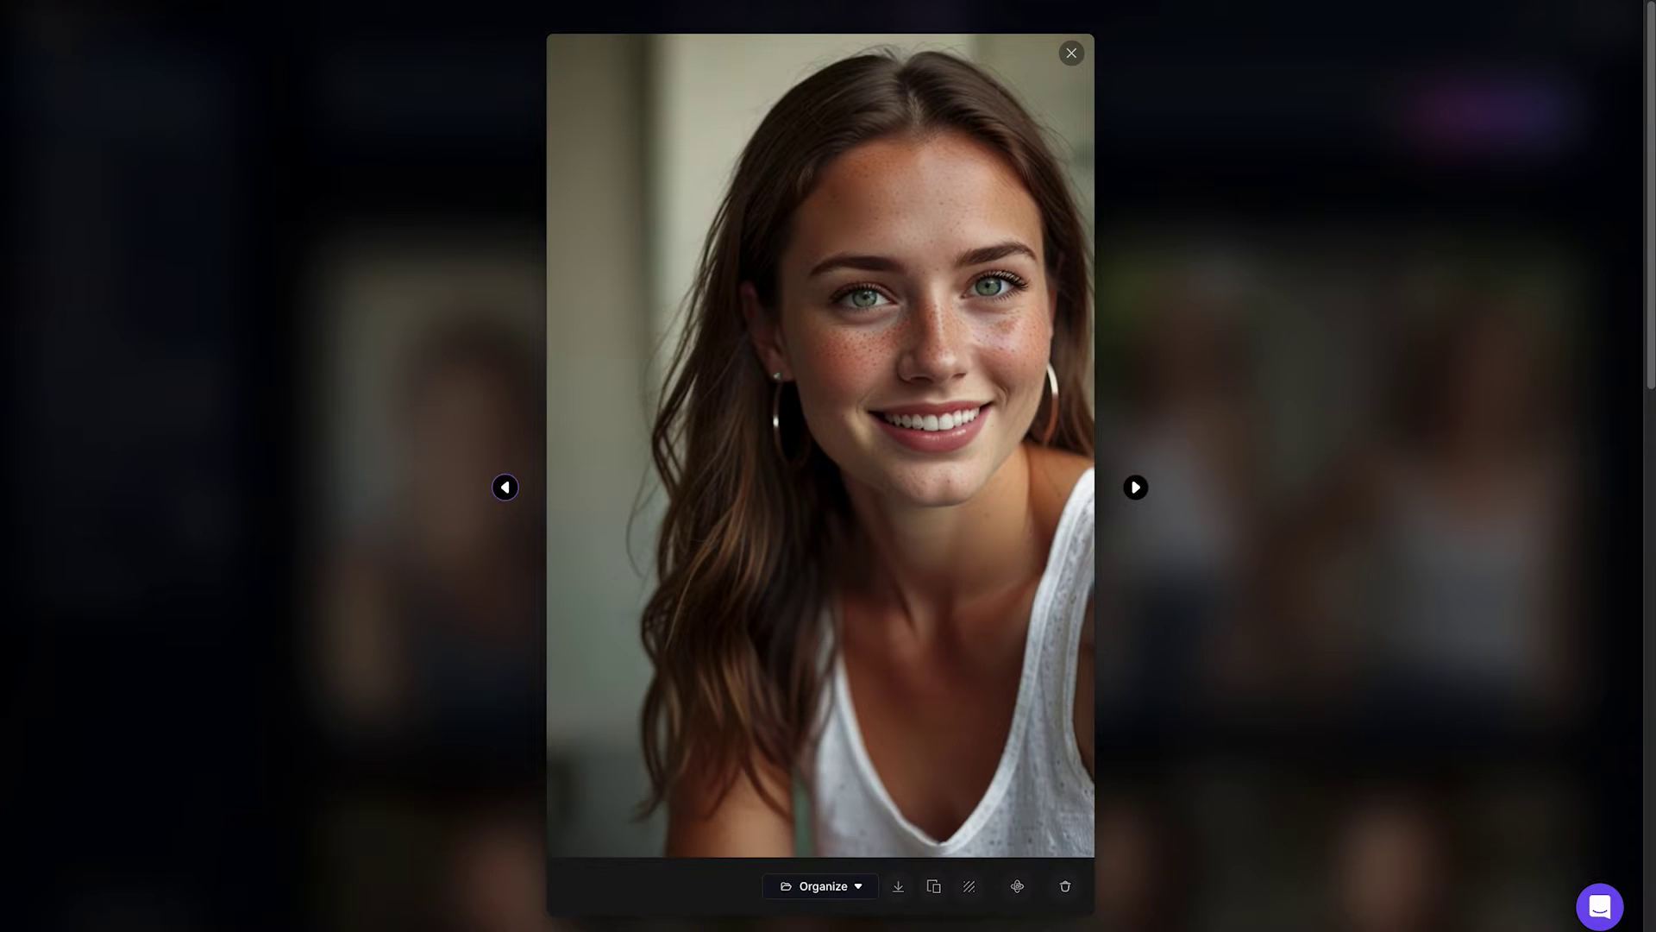
left_click(504, 487)
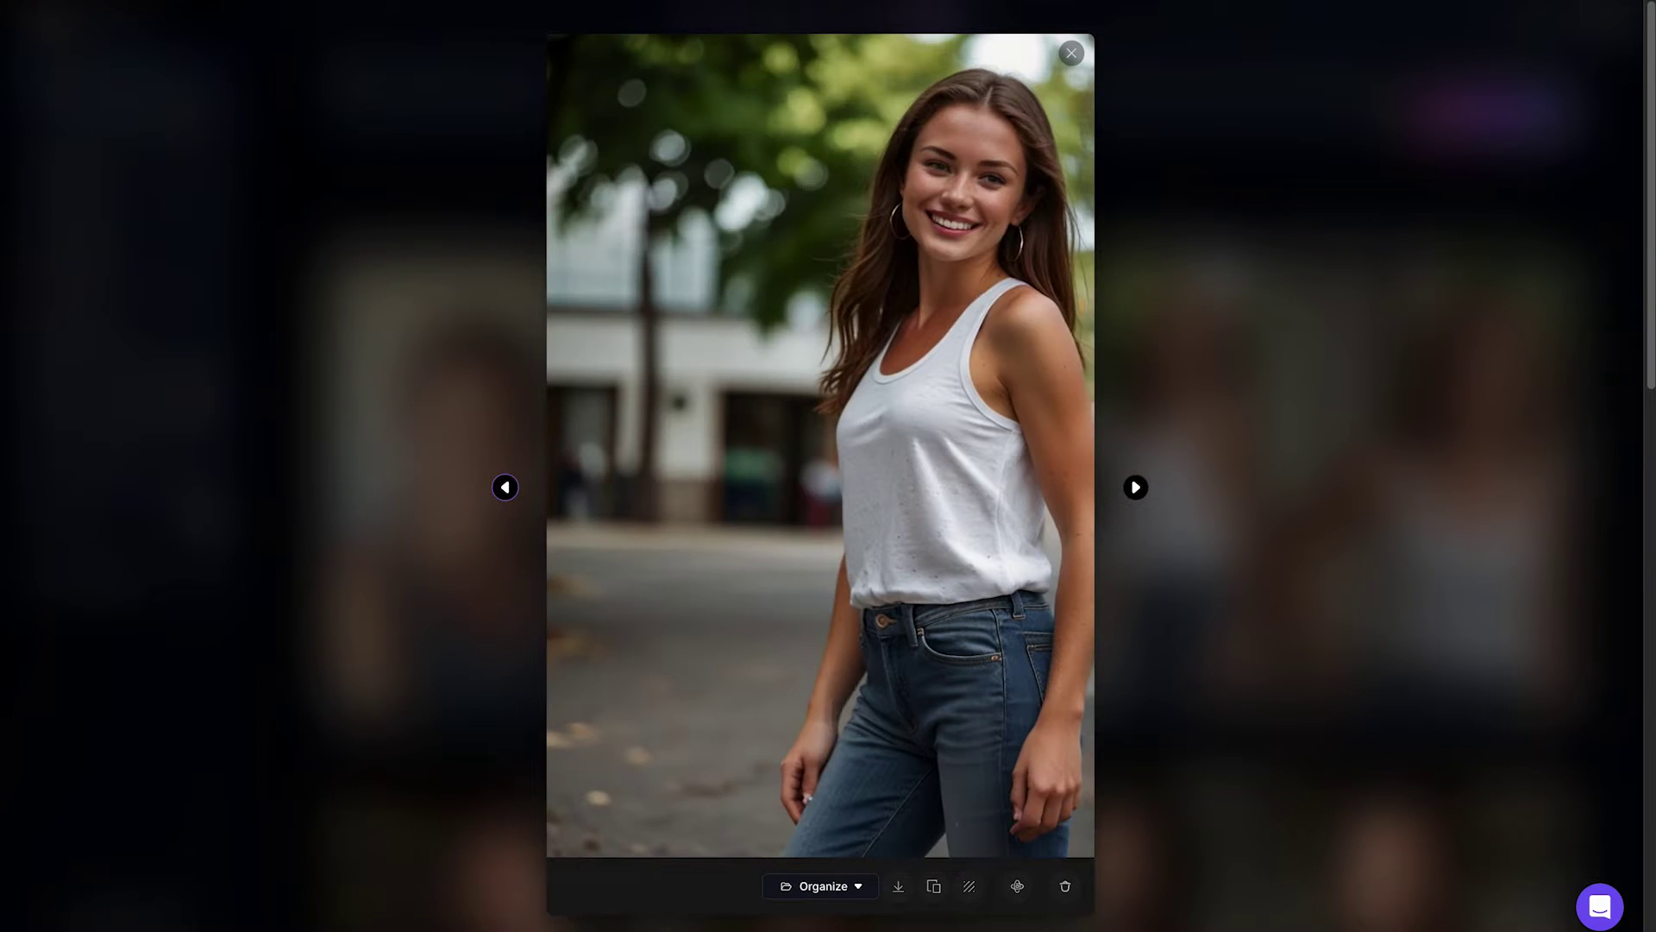
left_click(505, 487)
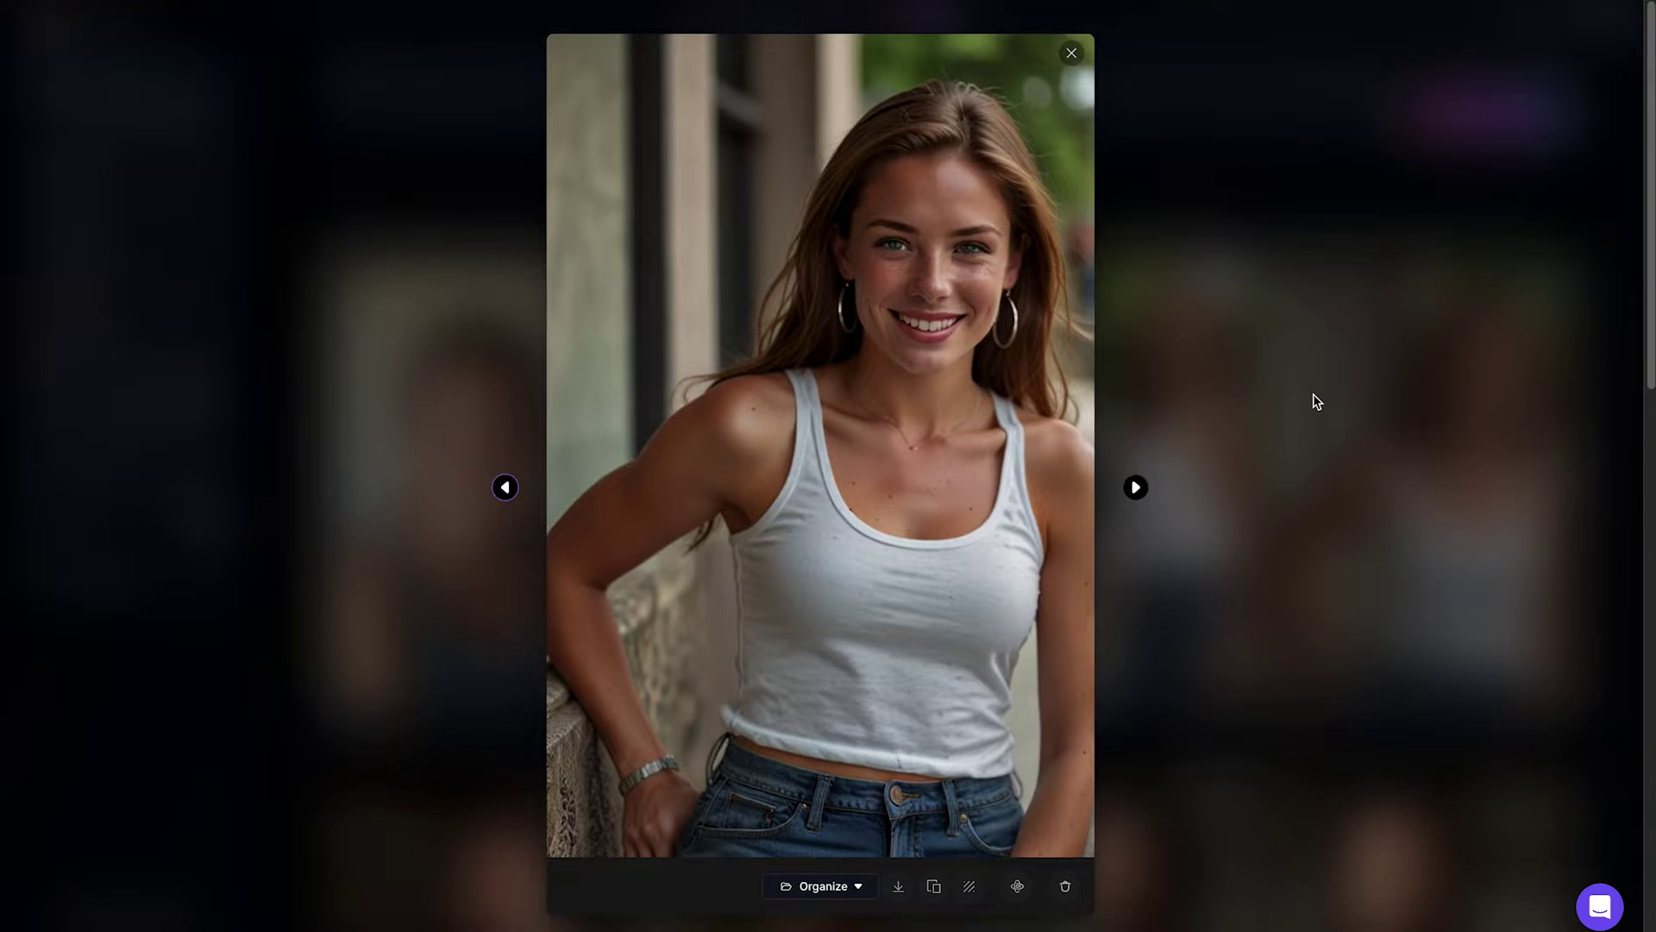
left_click(1313, 402)
left_click(346, 78)
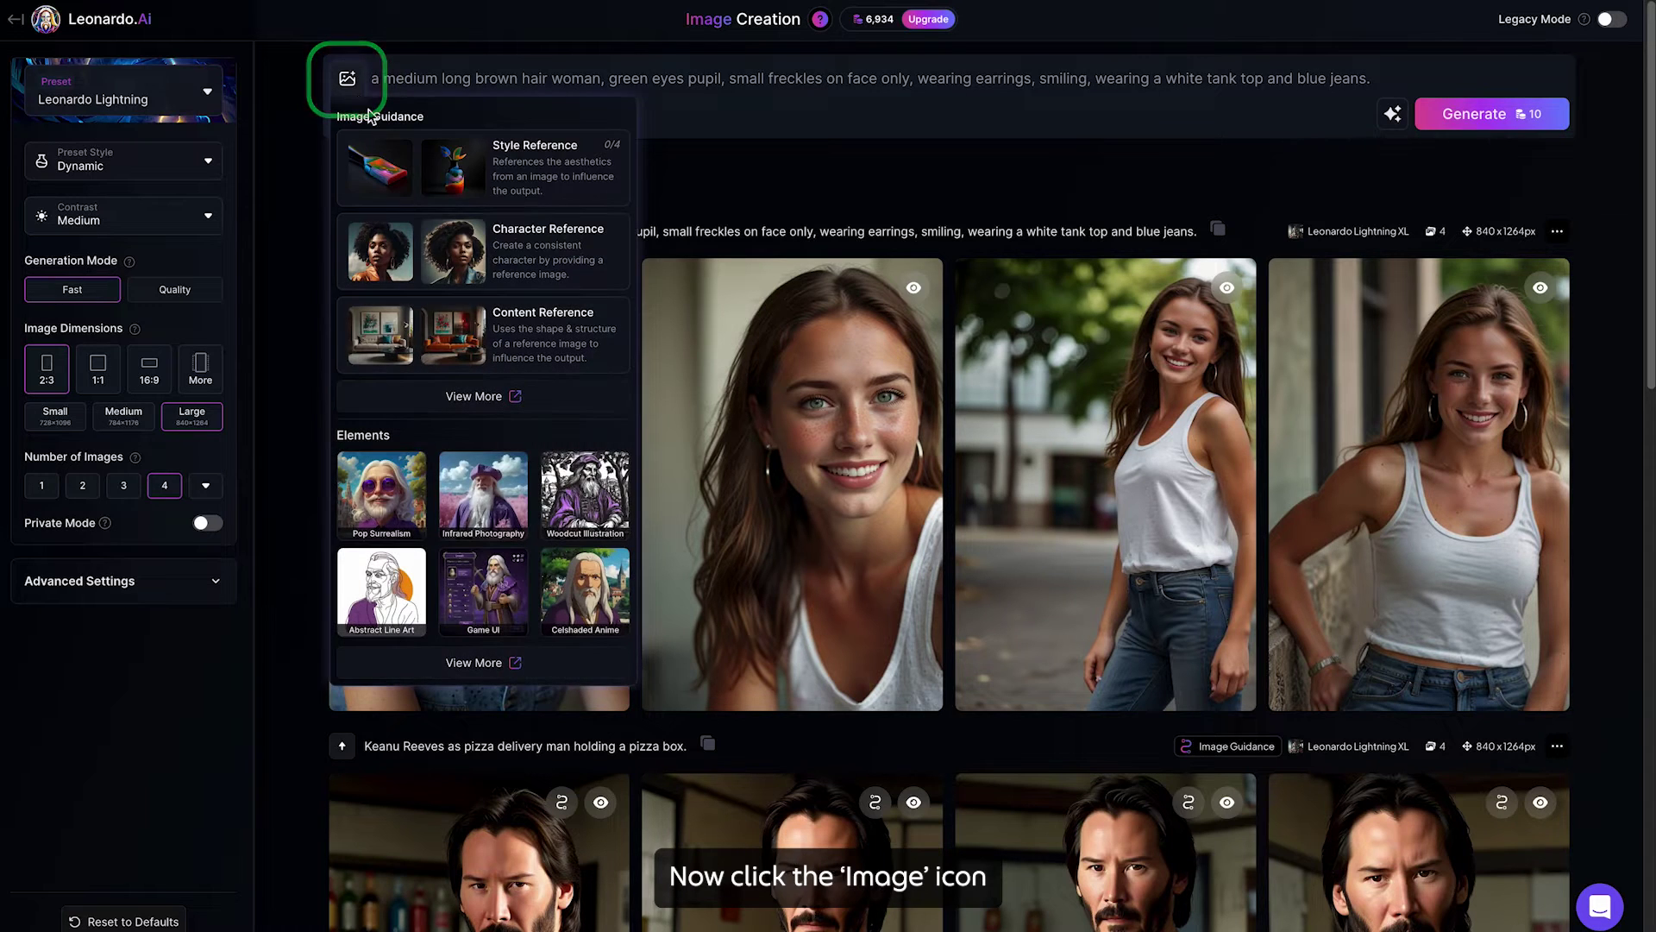
Step: Pick the freckled close-up portrait from Your Generations as the Character Reference
left_click(534, 245)
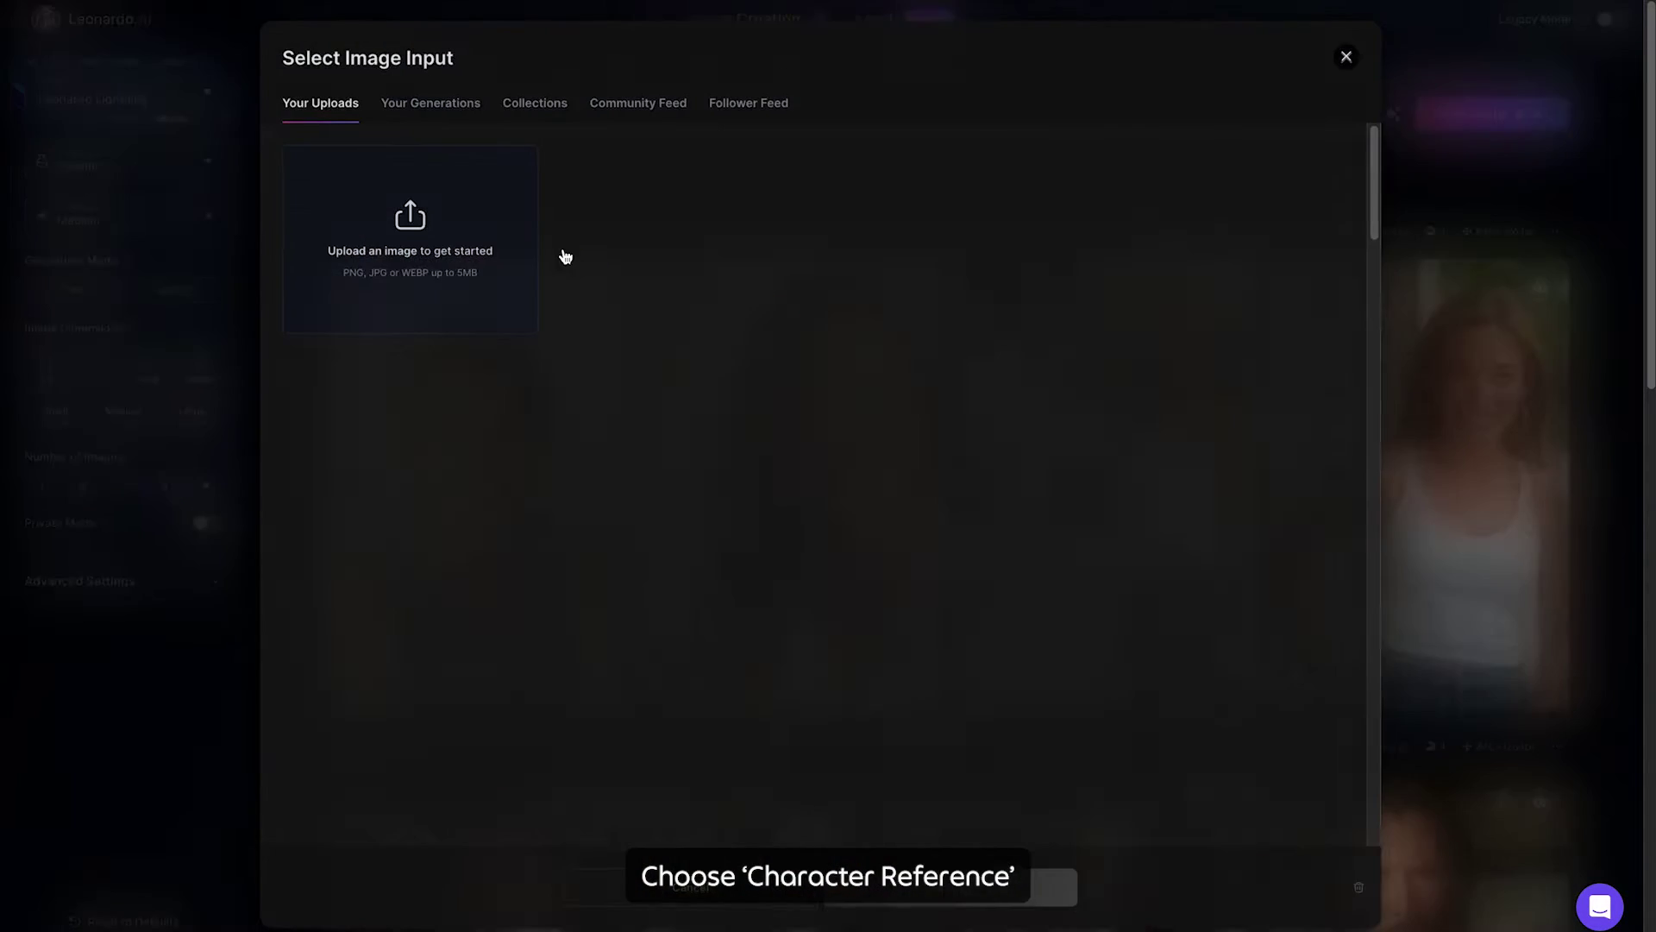
left_click(439, 100)
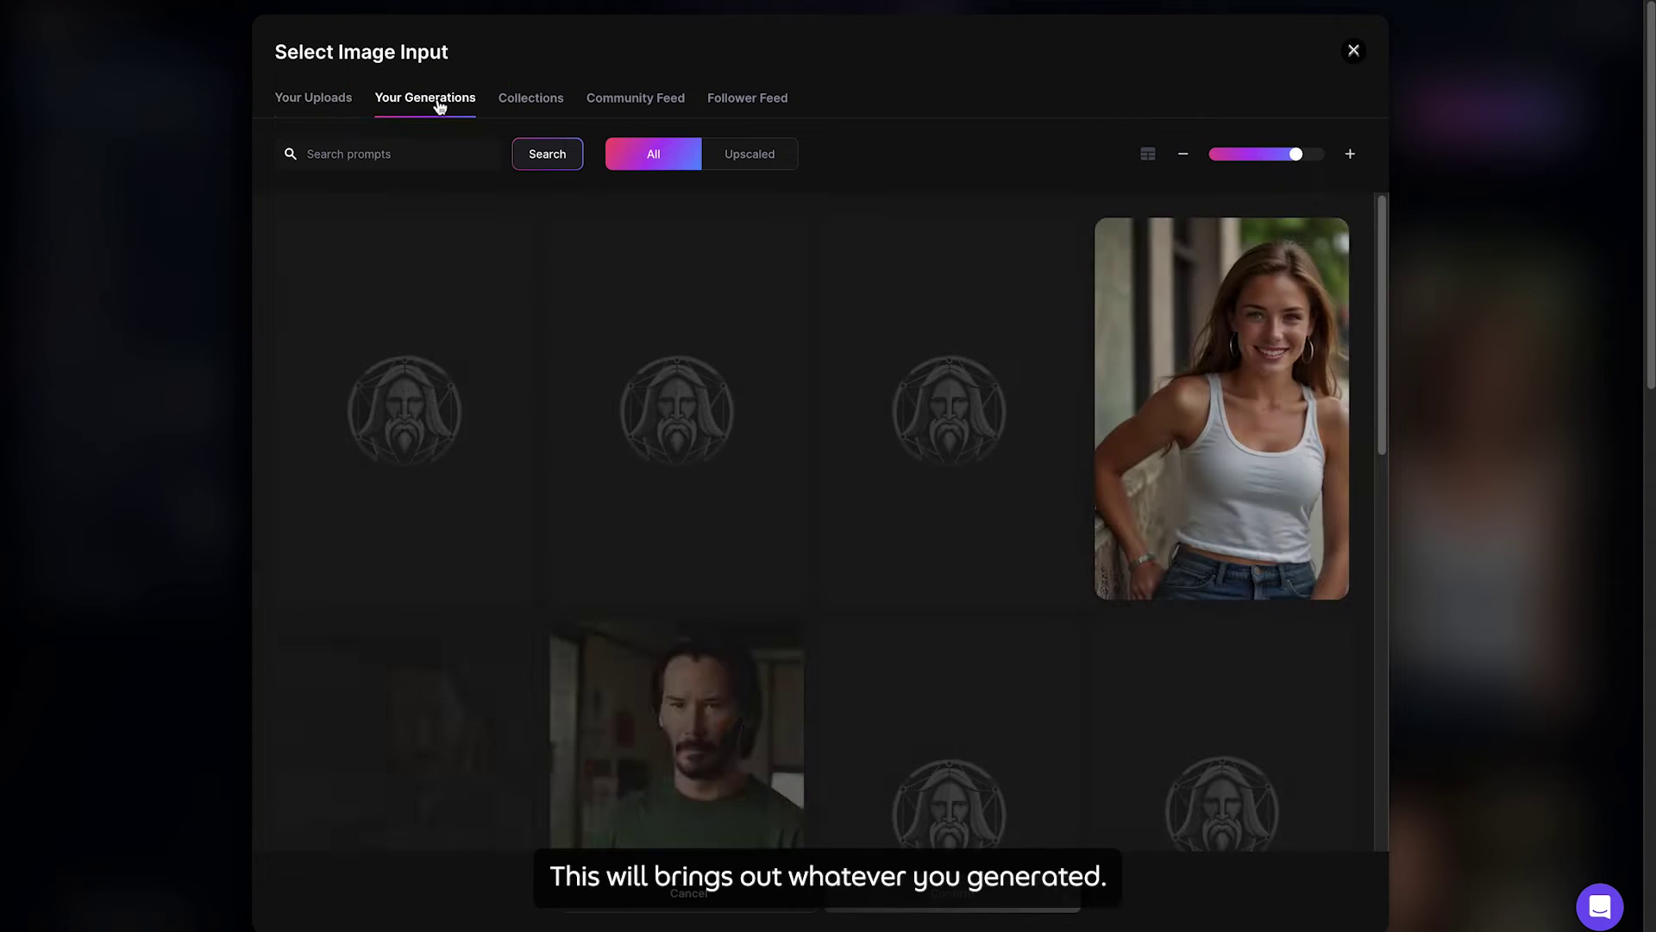
left_click(650, 359)
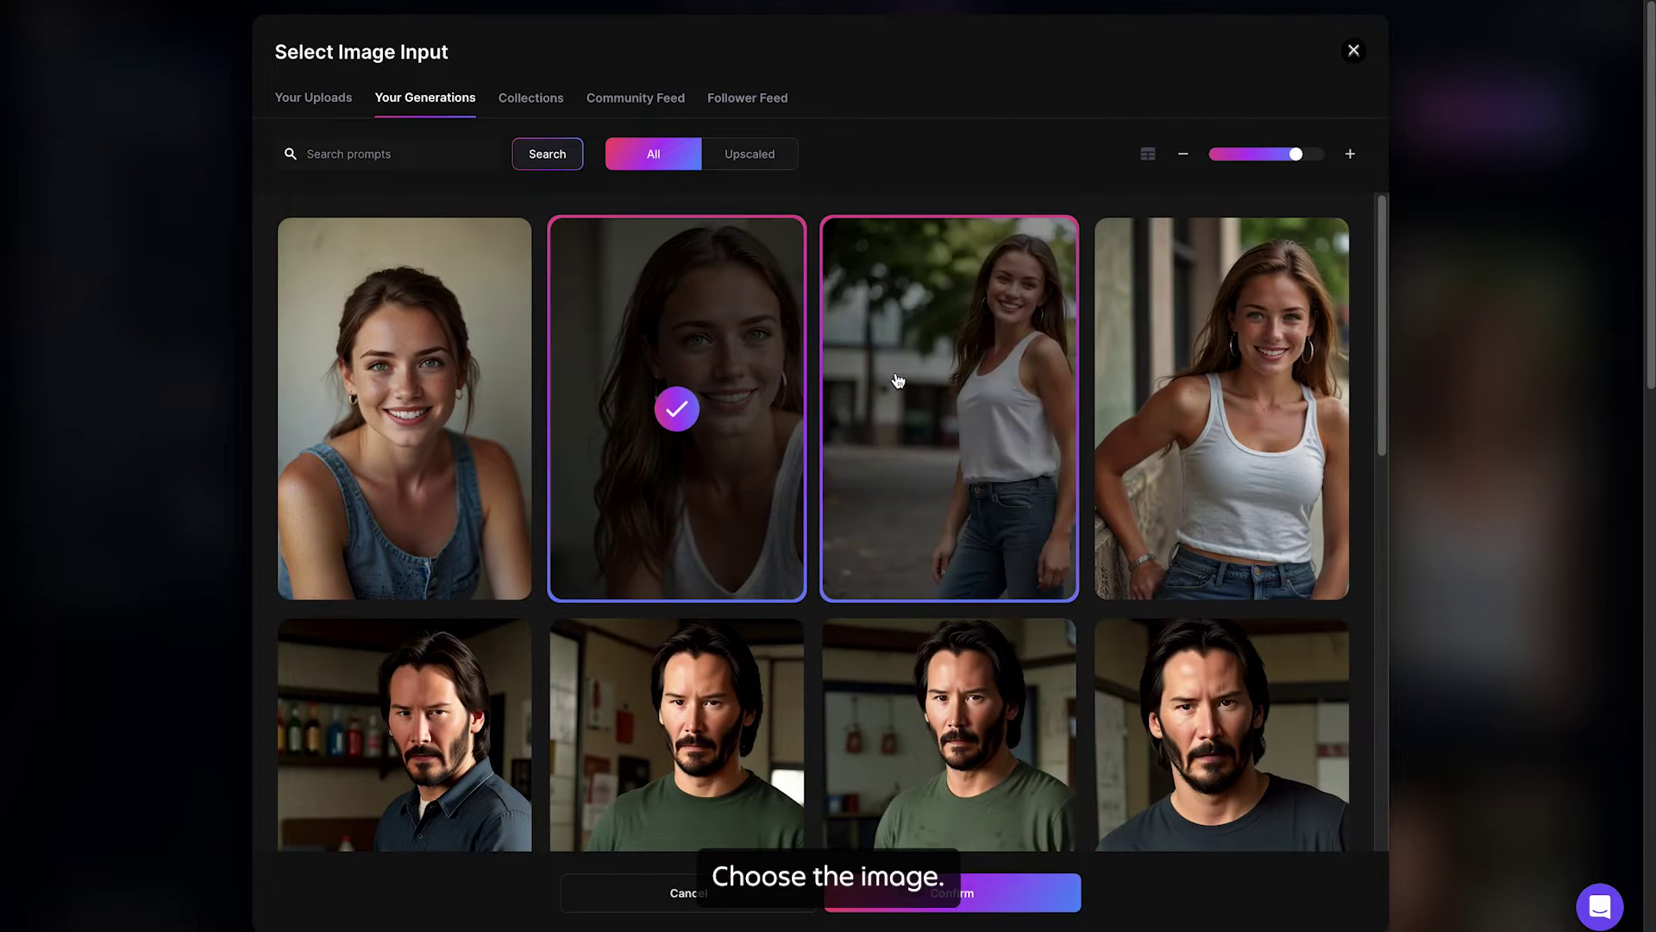
left_click(1006, 904)
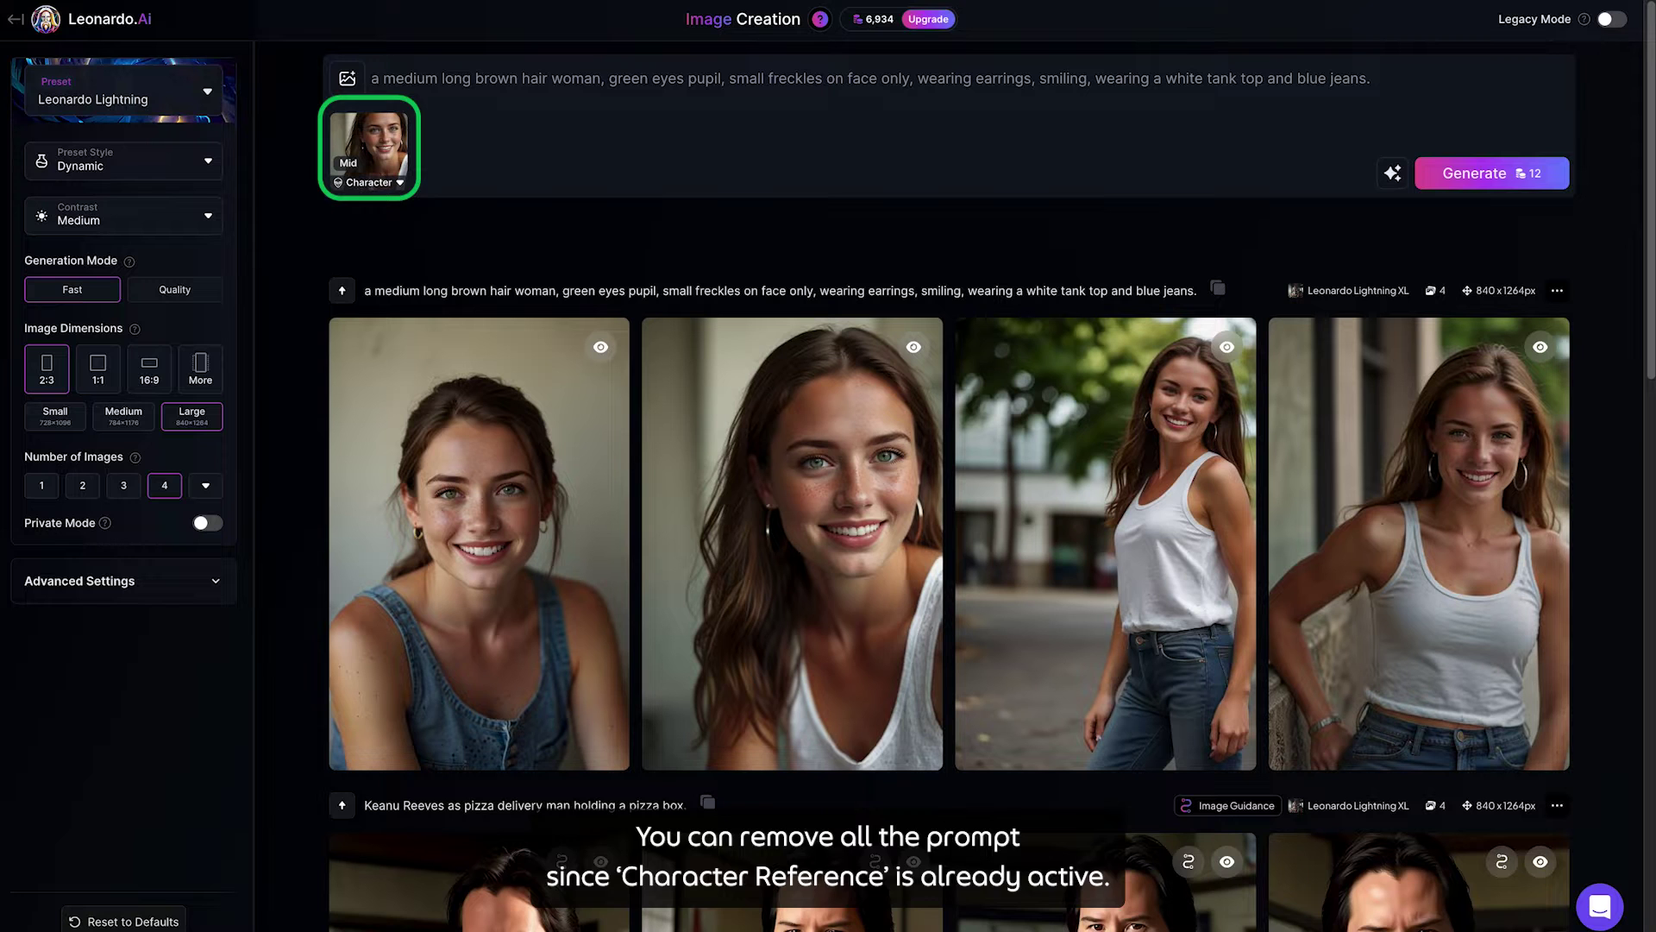
Step: Generate 'A woman driving a car, full body wide shot' with the Cinematic Kino preset
key("ctrl+a")
type("A woman driving a car, full body wide shot")
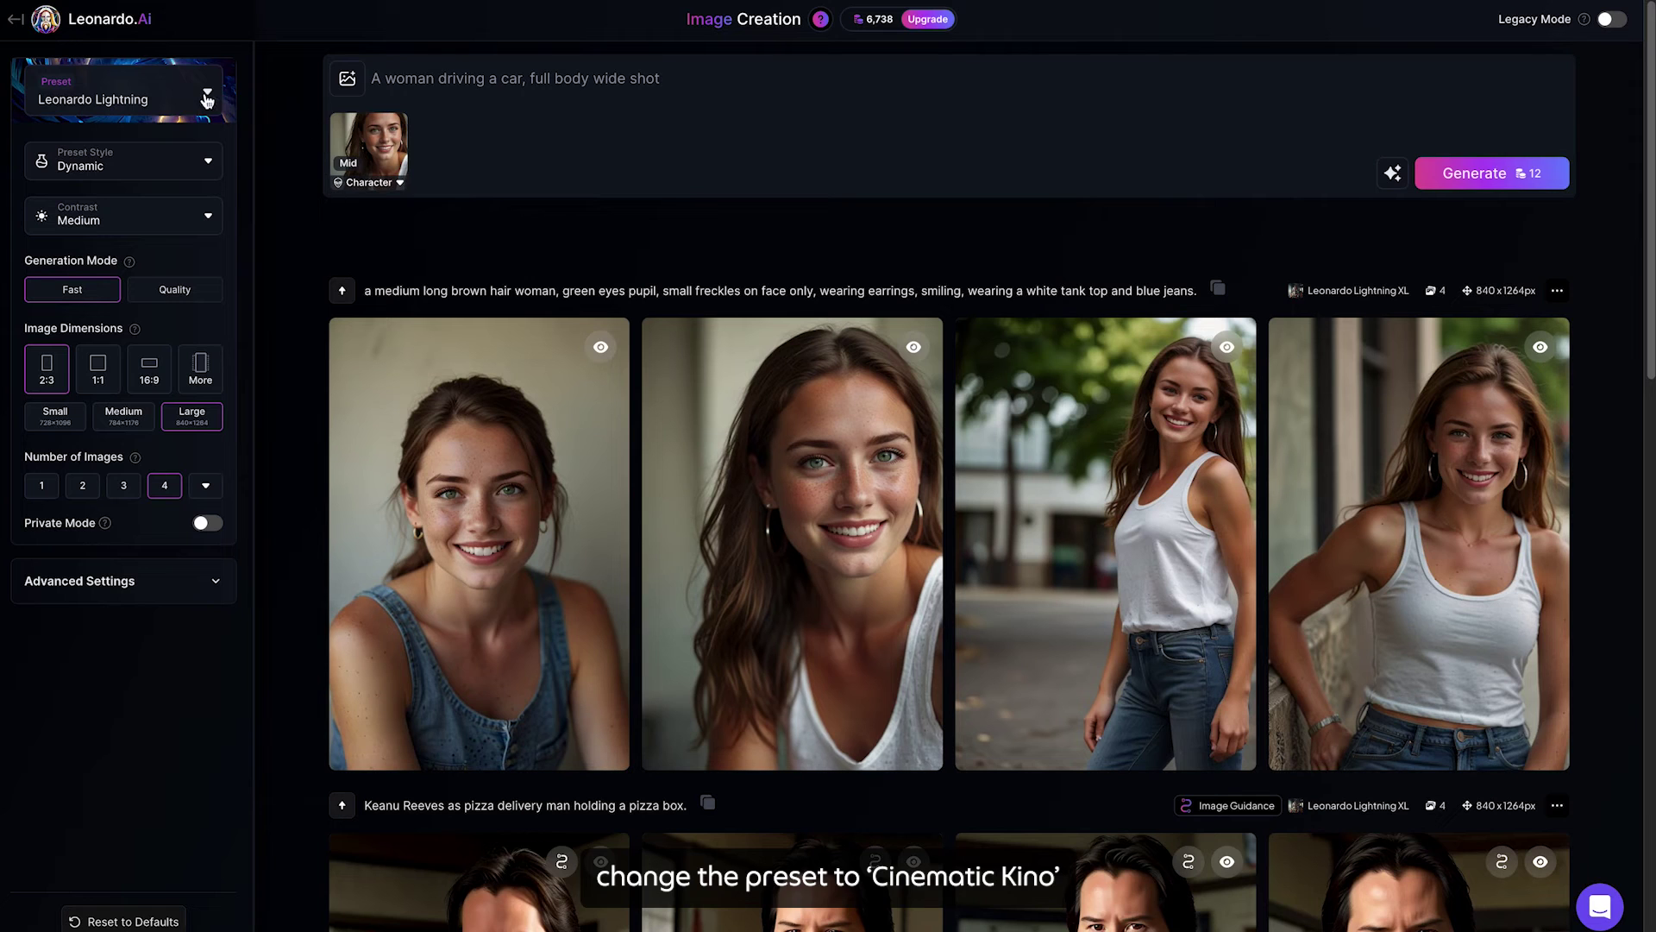
left_click(207, 95)
left_click(677, 248)
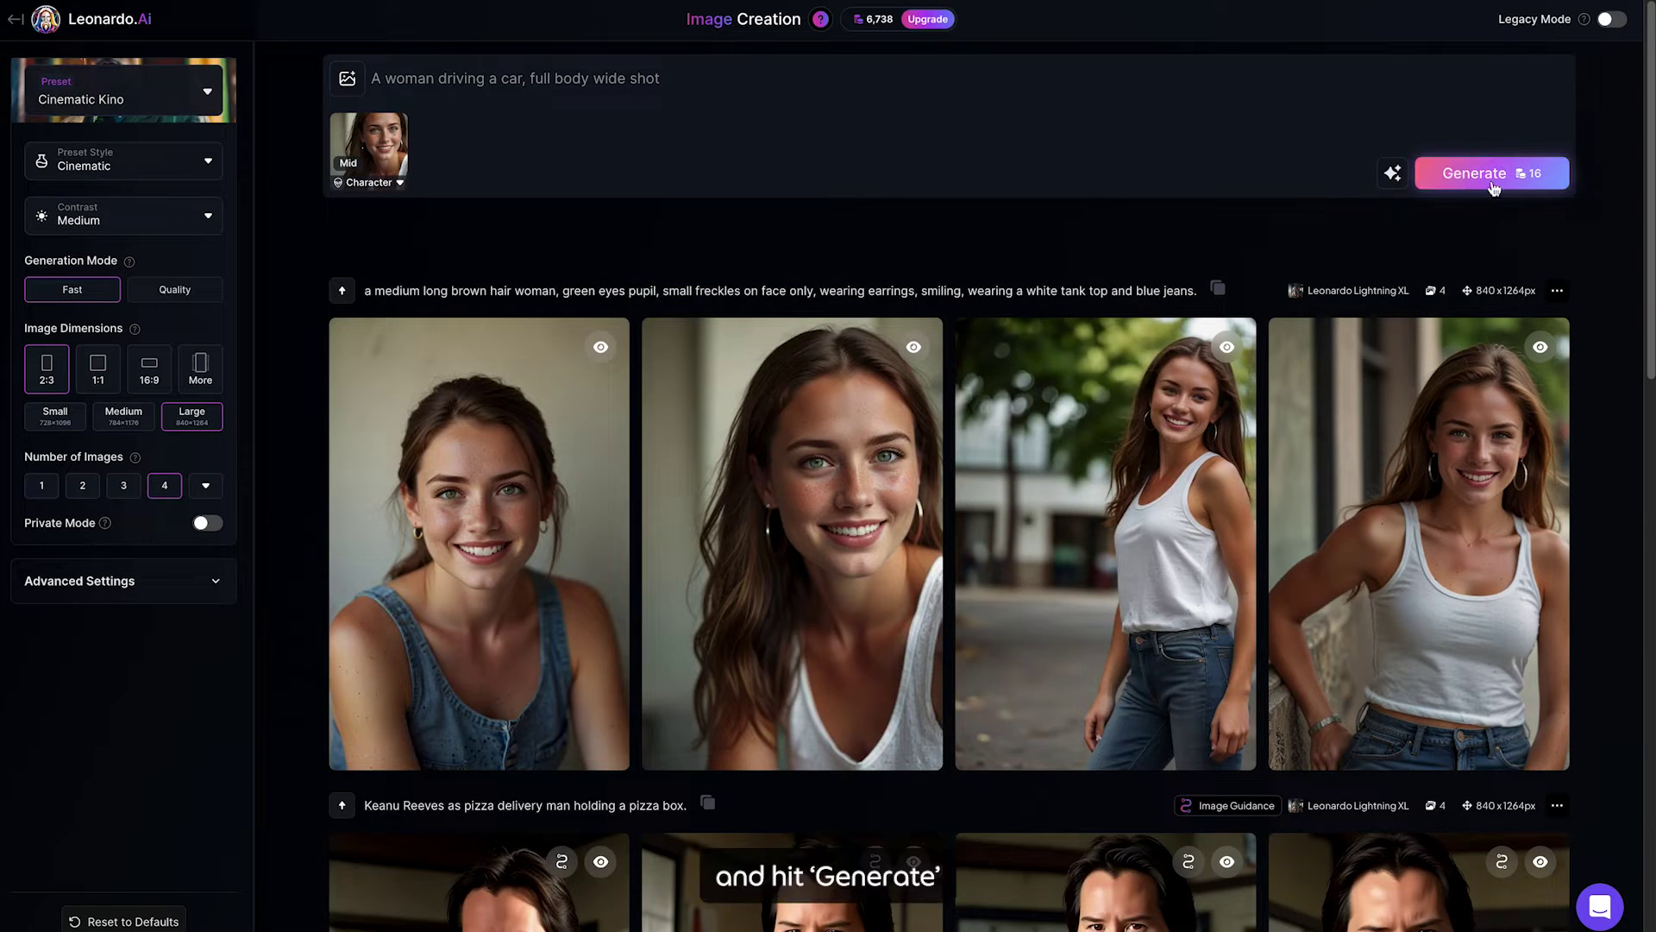
left_click(1460, 177)
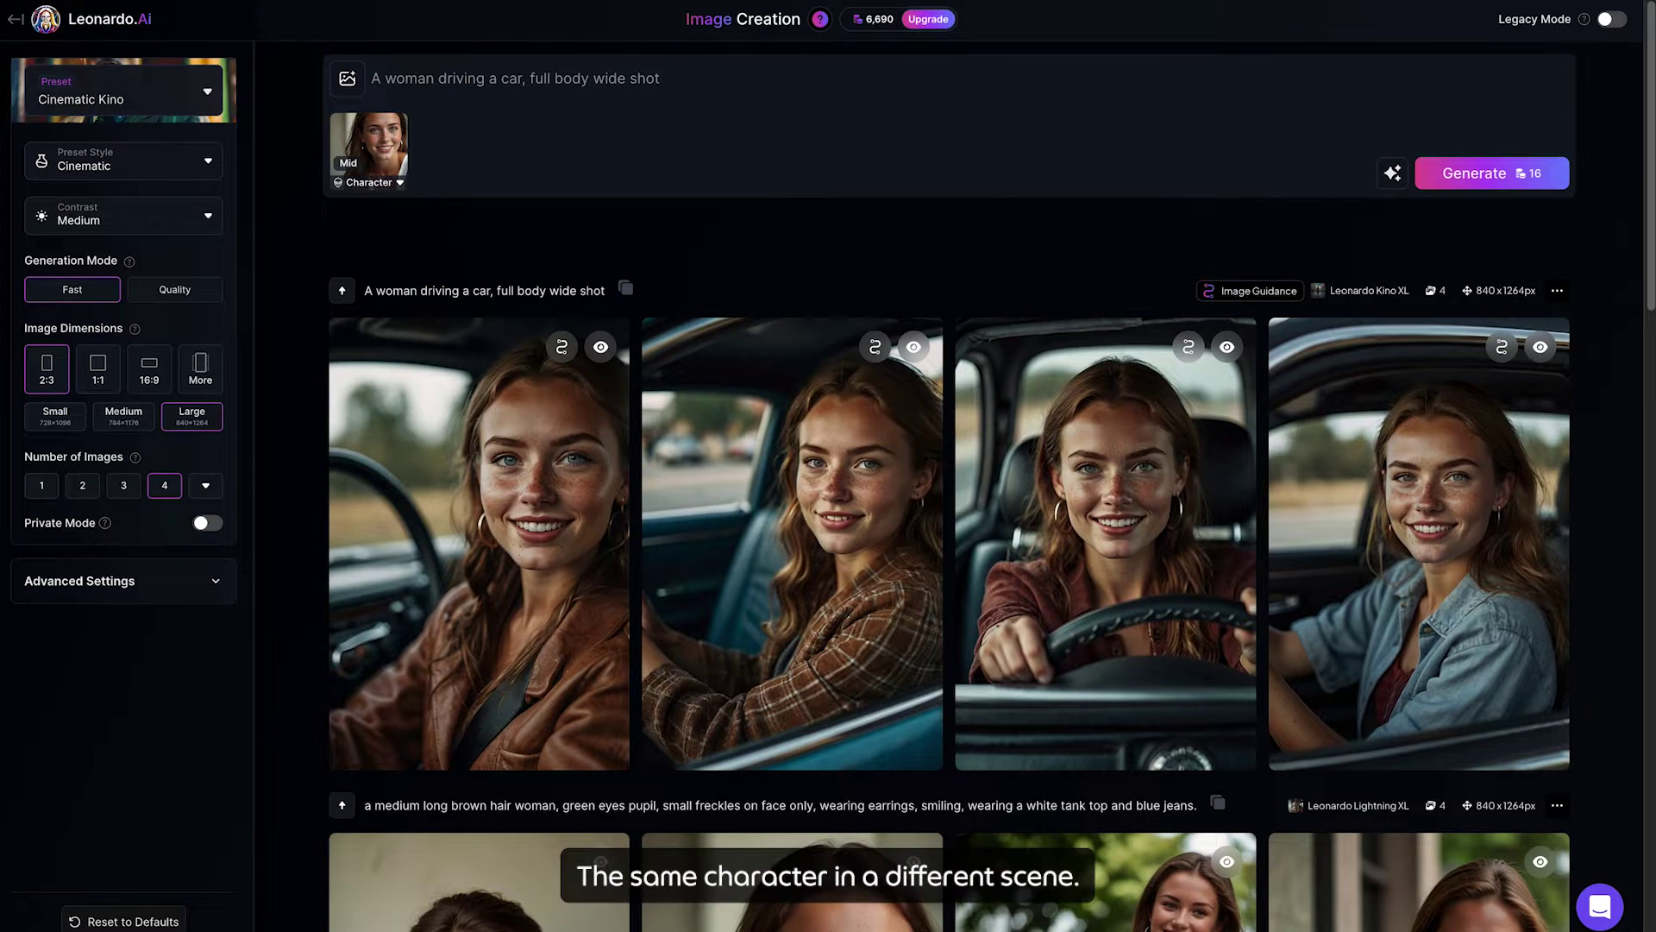
scroll(512, 371, "down", 1)
Step: Step through the four driving images full size to compare them with the reference
left_click(512, 371)
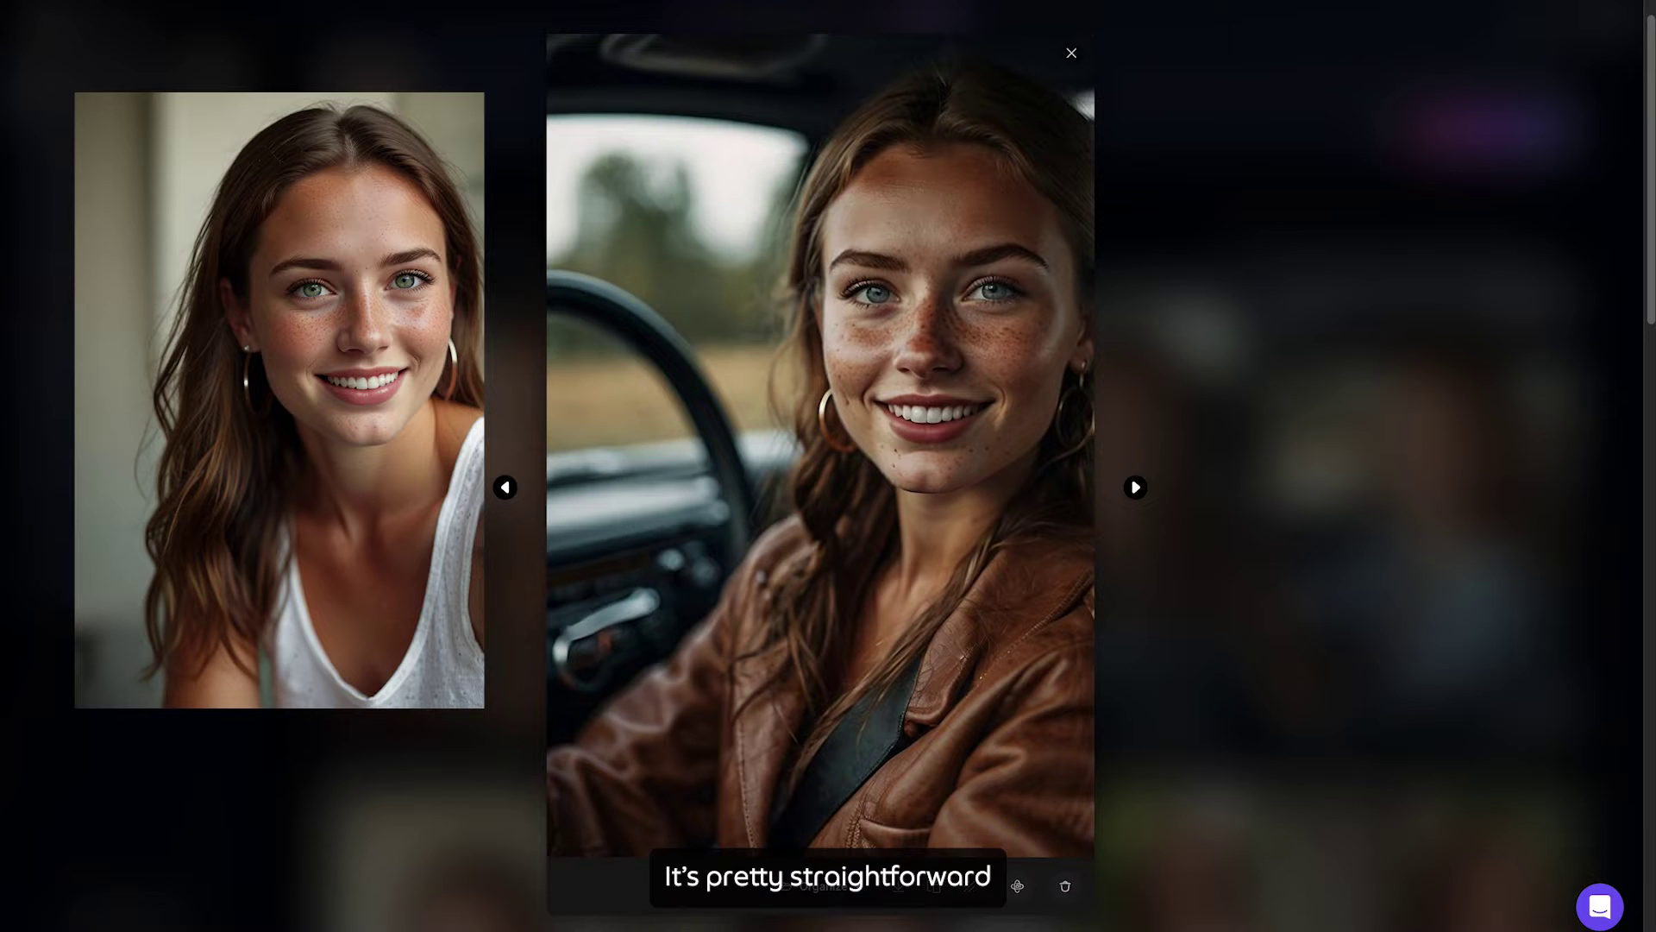
key("Right")
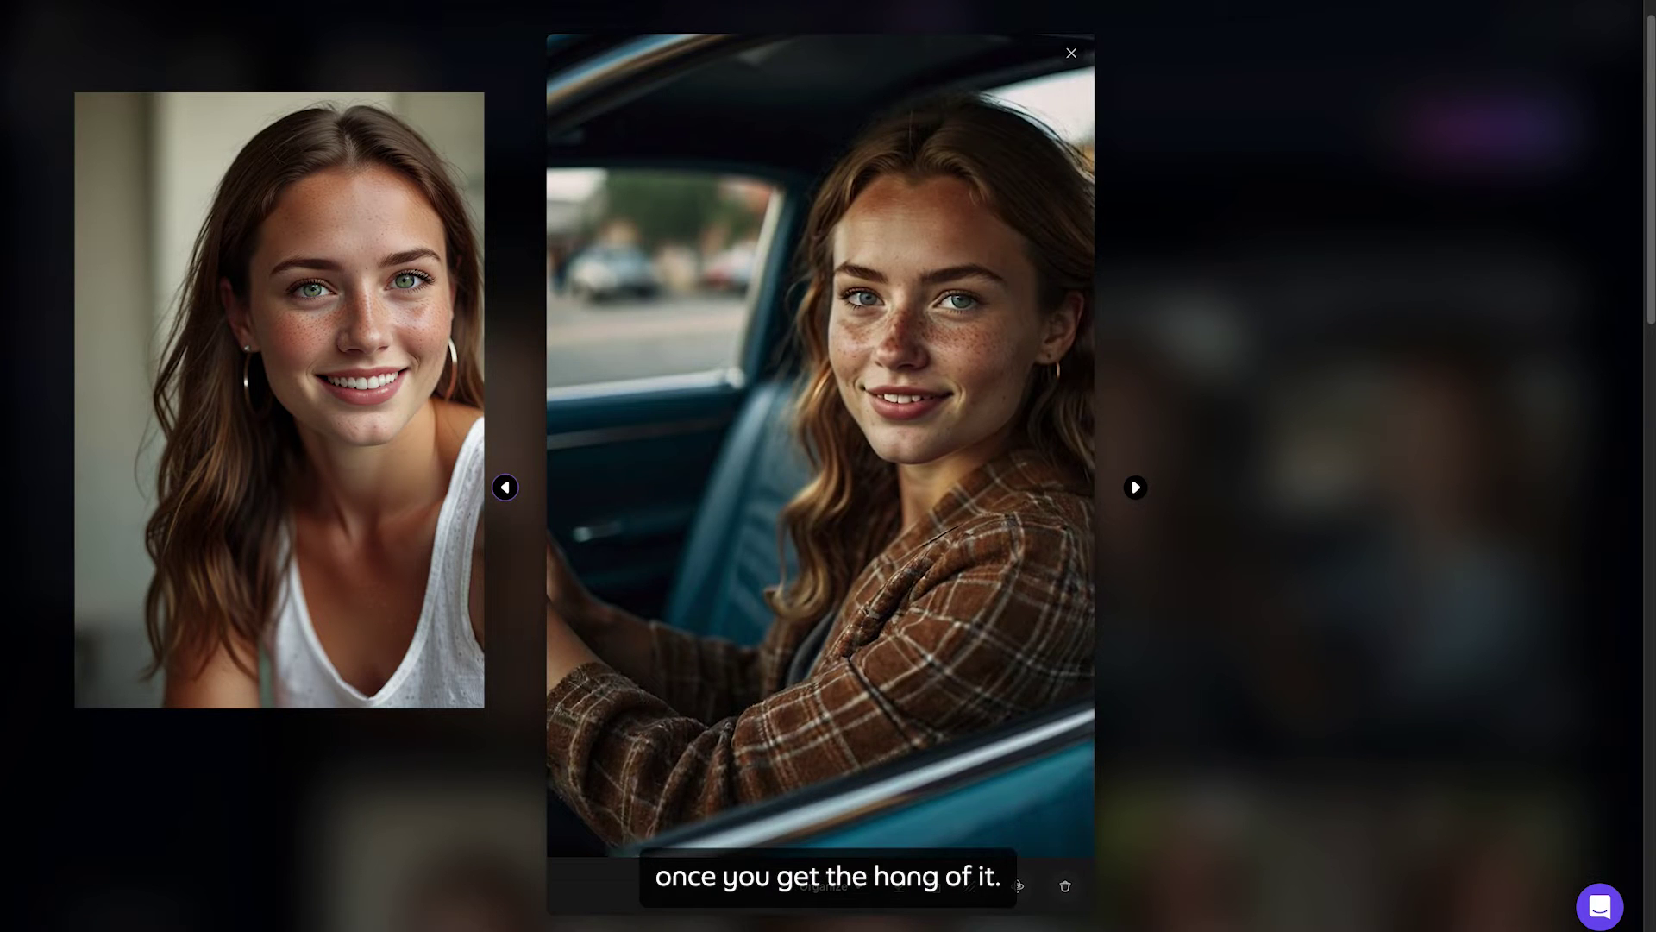
key("Right")
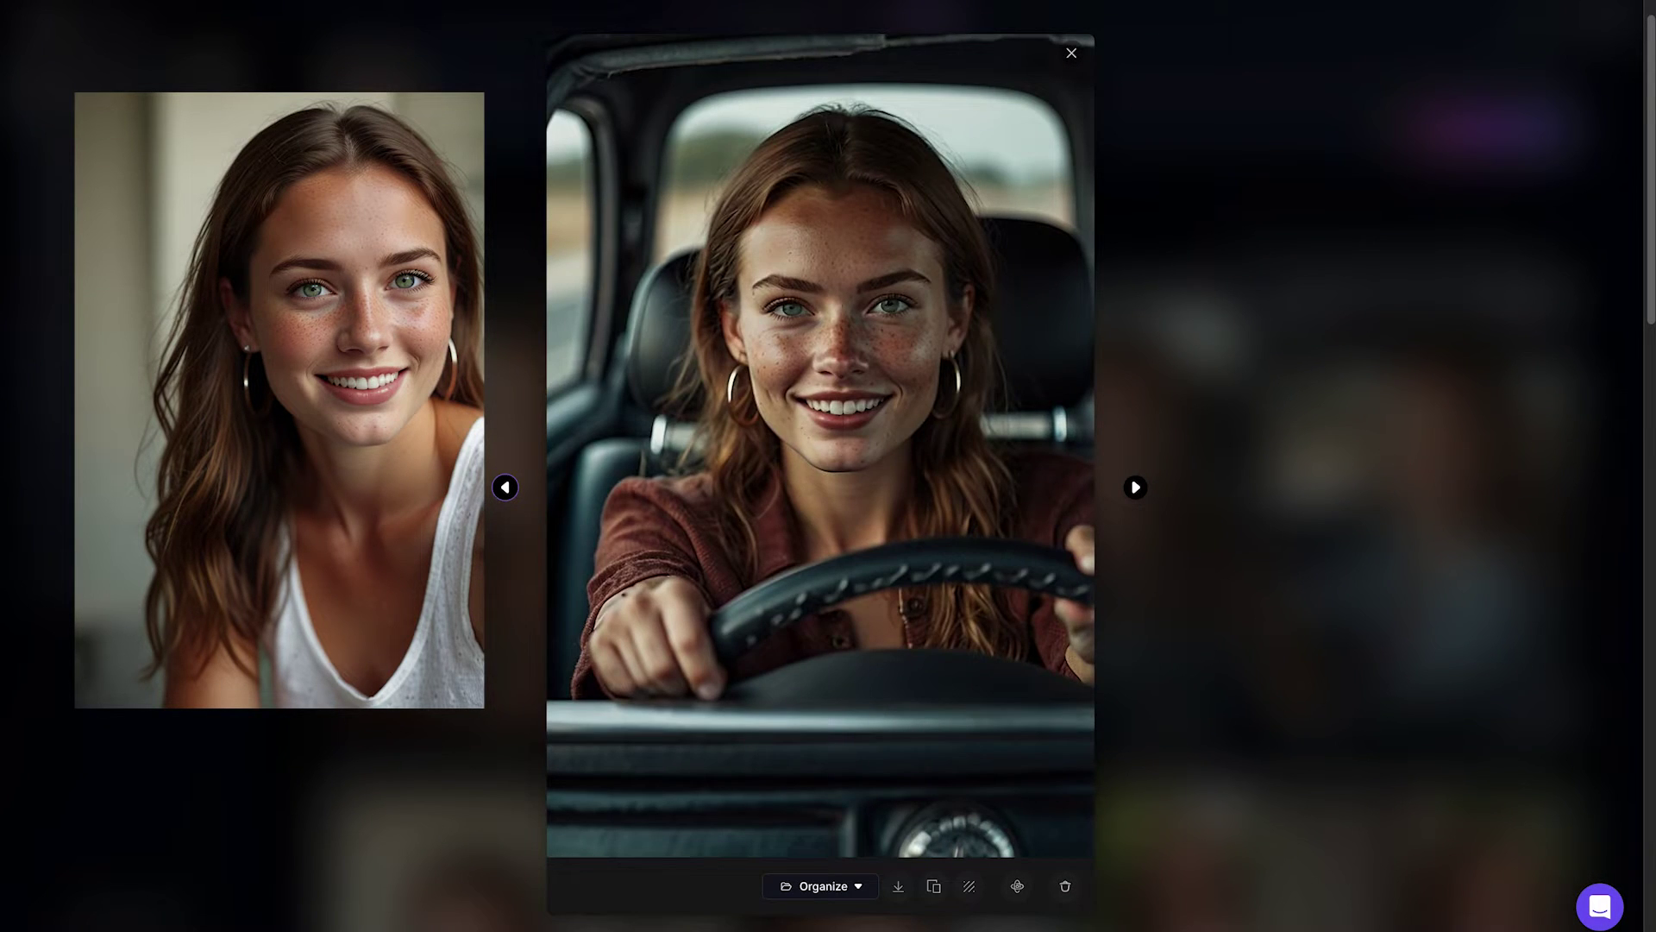
key("Right")
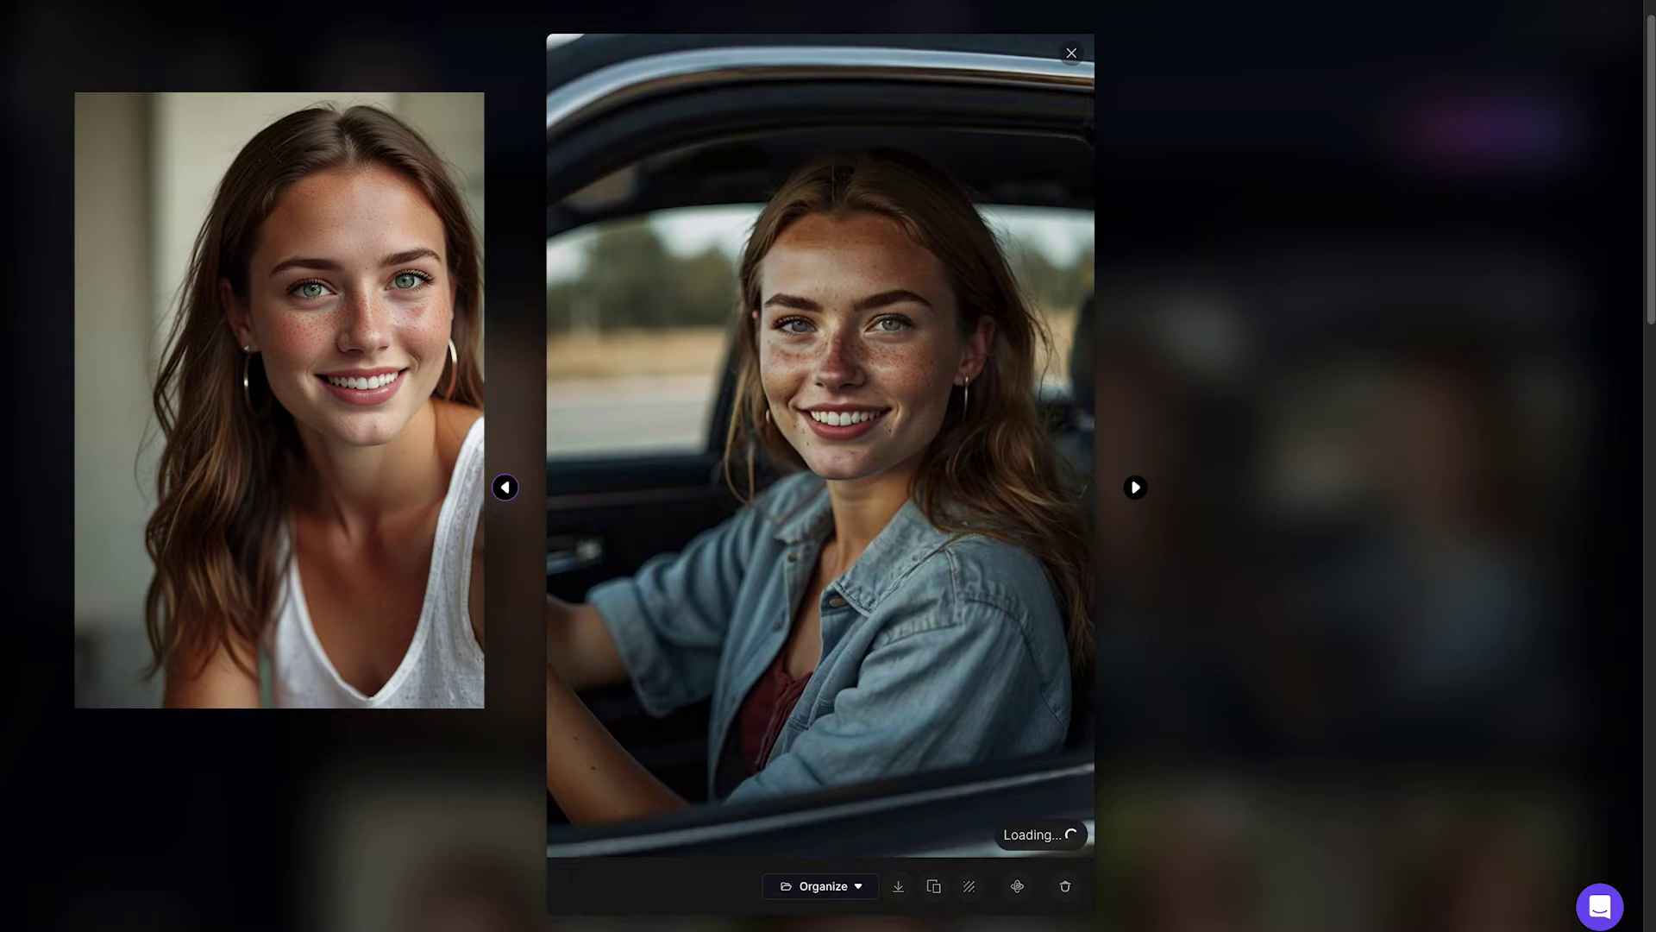
key("Escape")
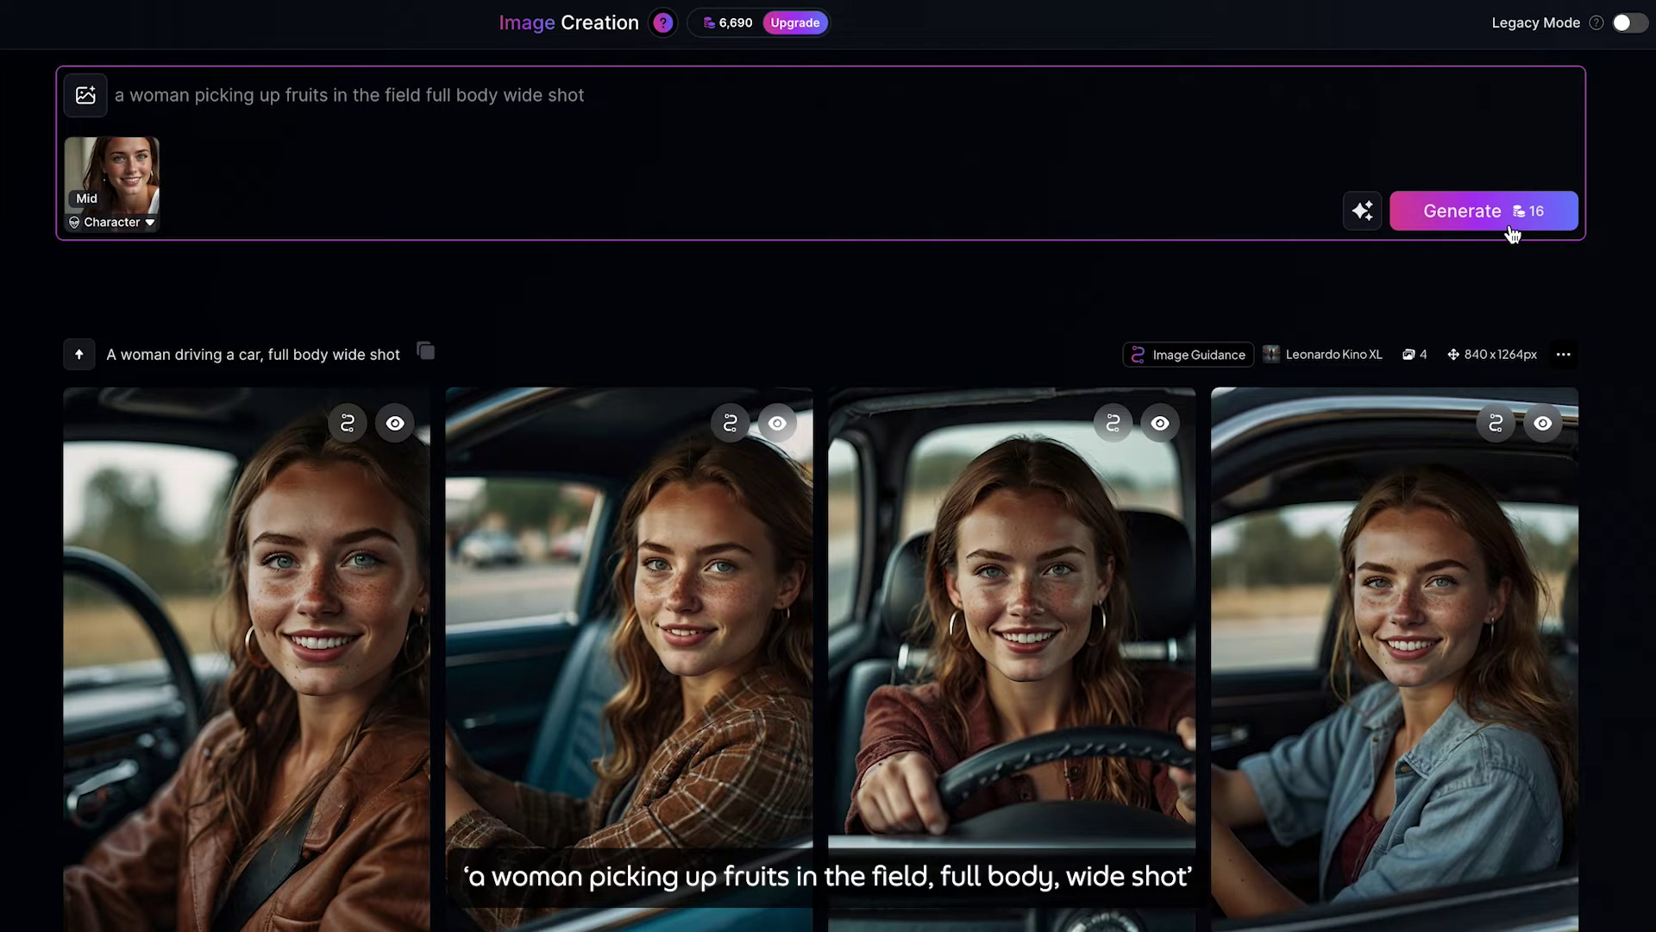
Step: Generate the woman picking up fruits in a field images and enlarge the first
left_click(1509, 226)
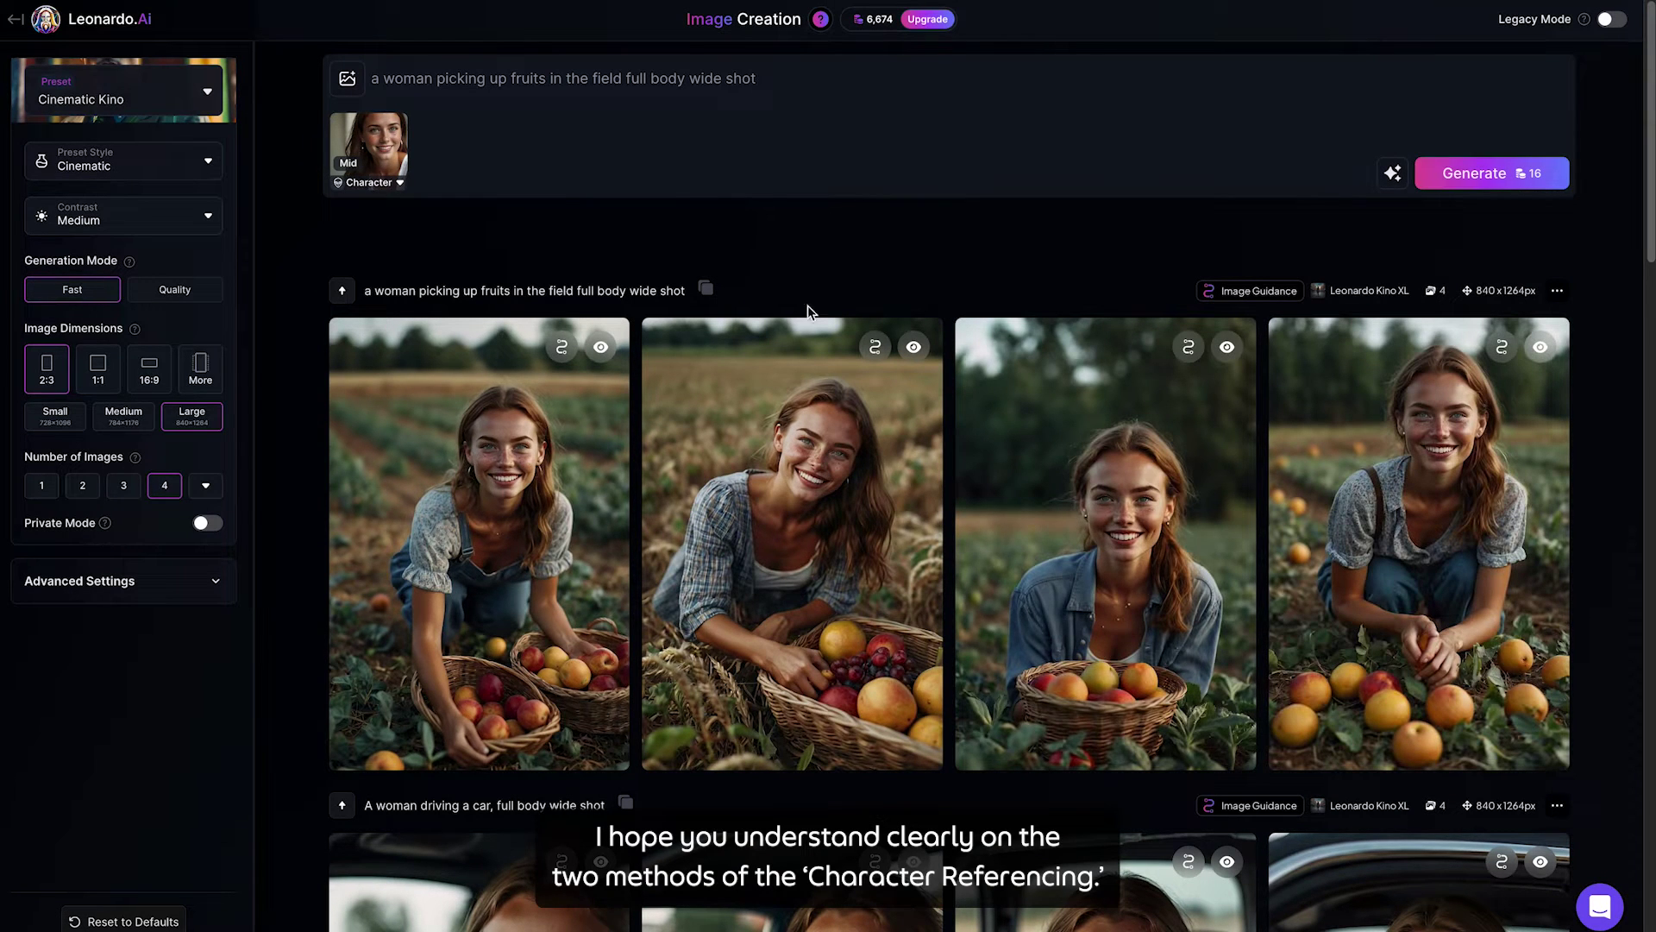
left_click(466, 440)
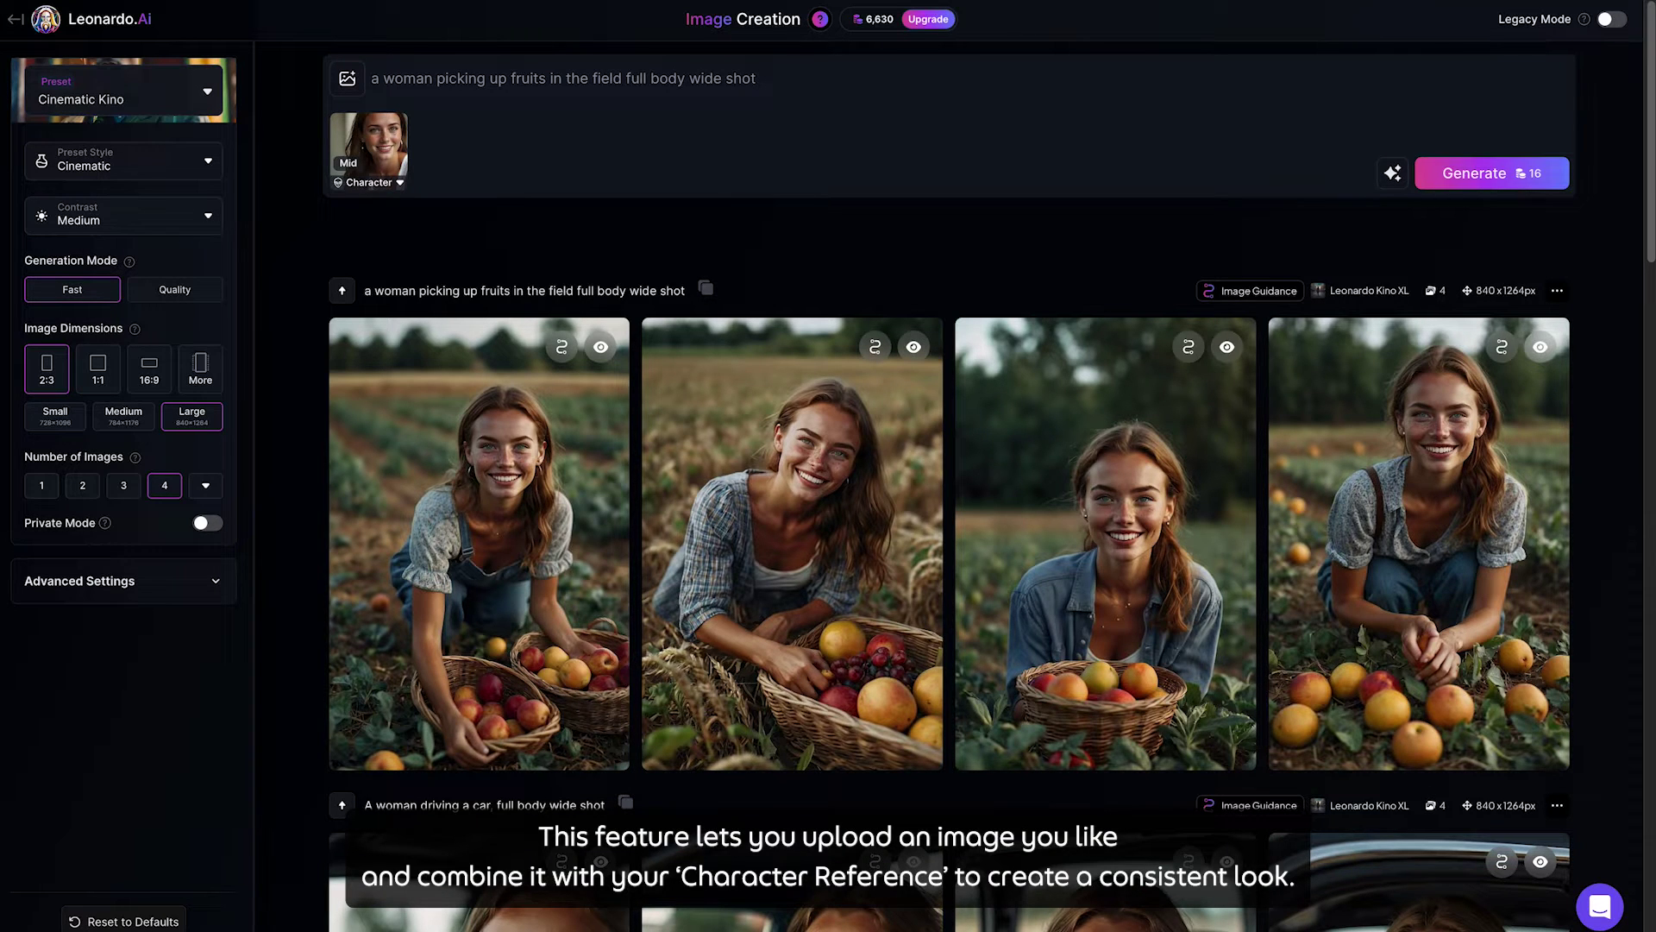
Step: Upload the Chun Li artwork as a Content Reference alongside the woman's Character Reference
left_click(346, 78)
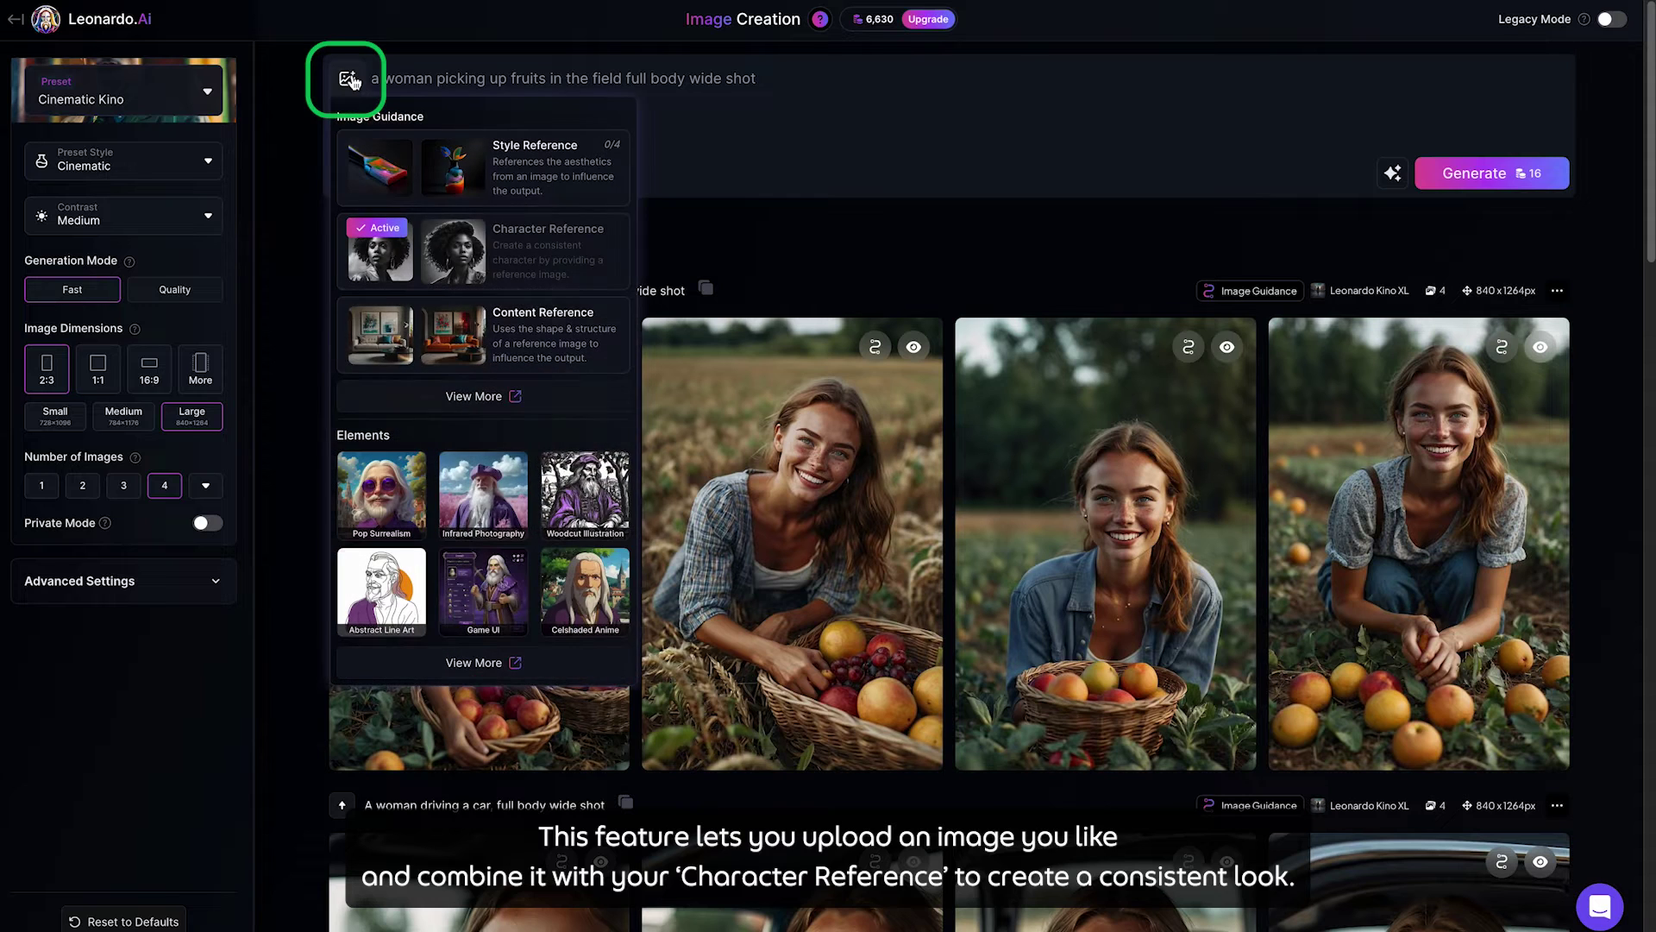
left_click(552, 397)
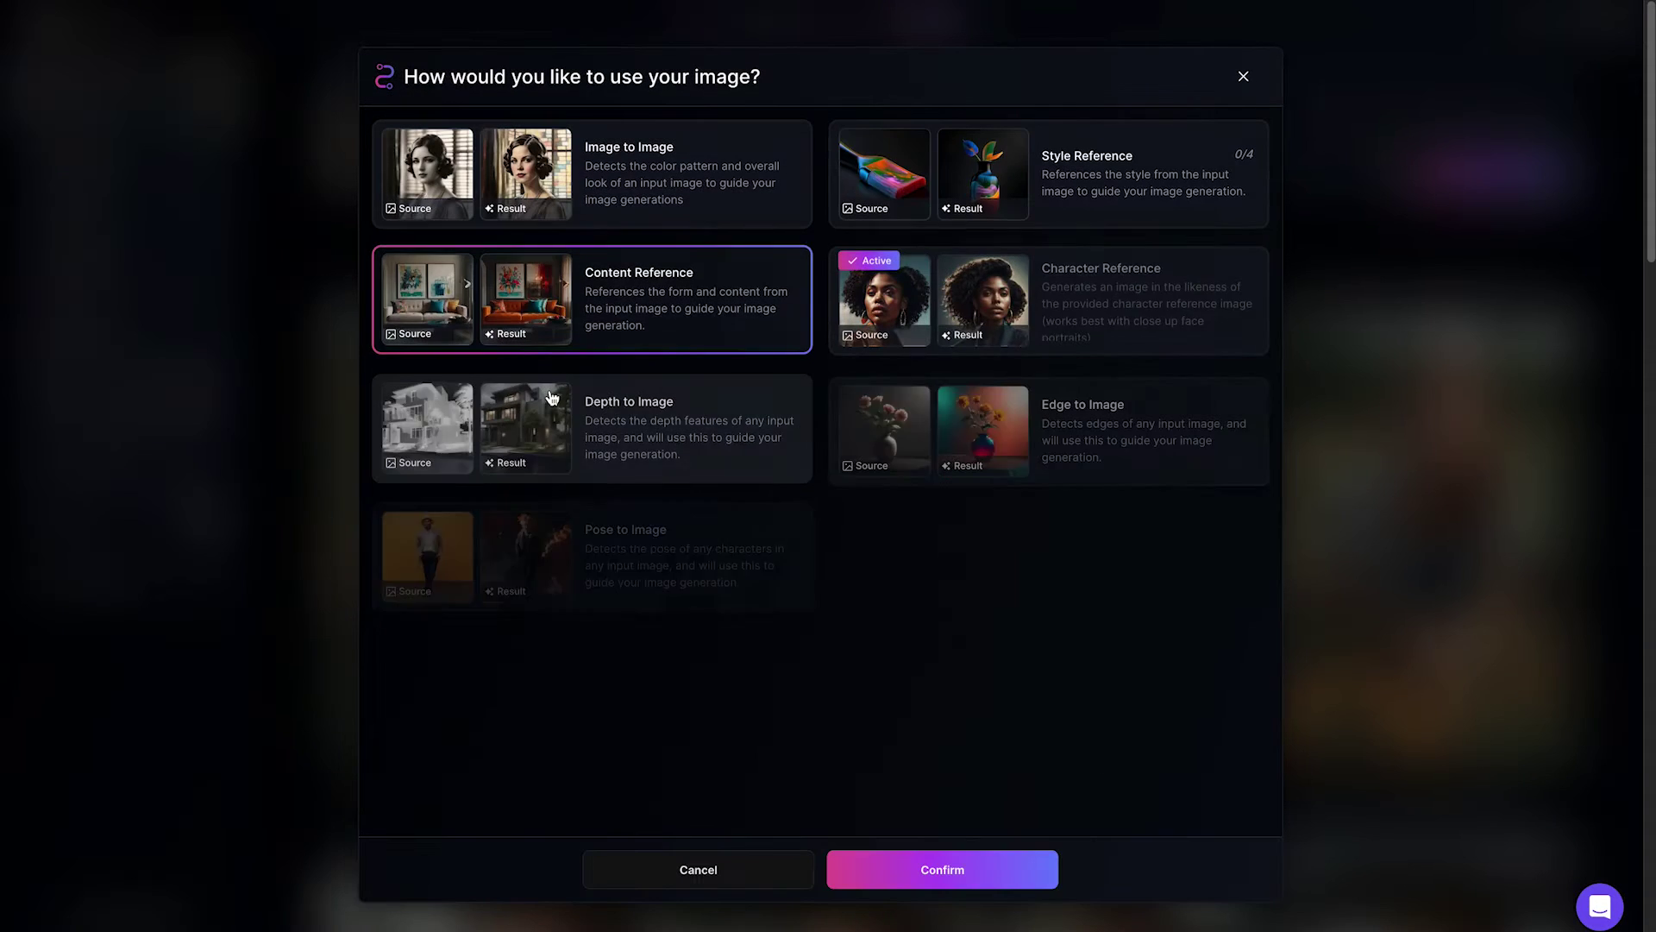
left_click(984, 862)
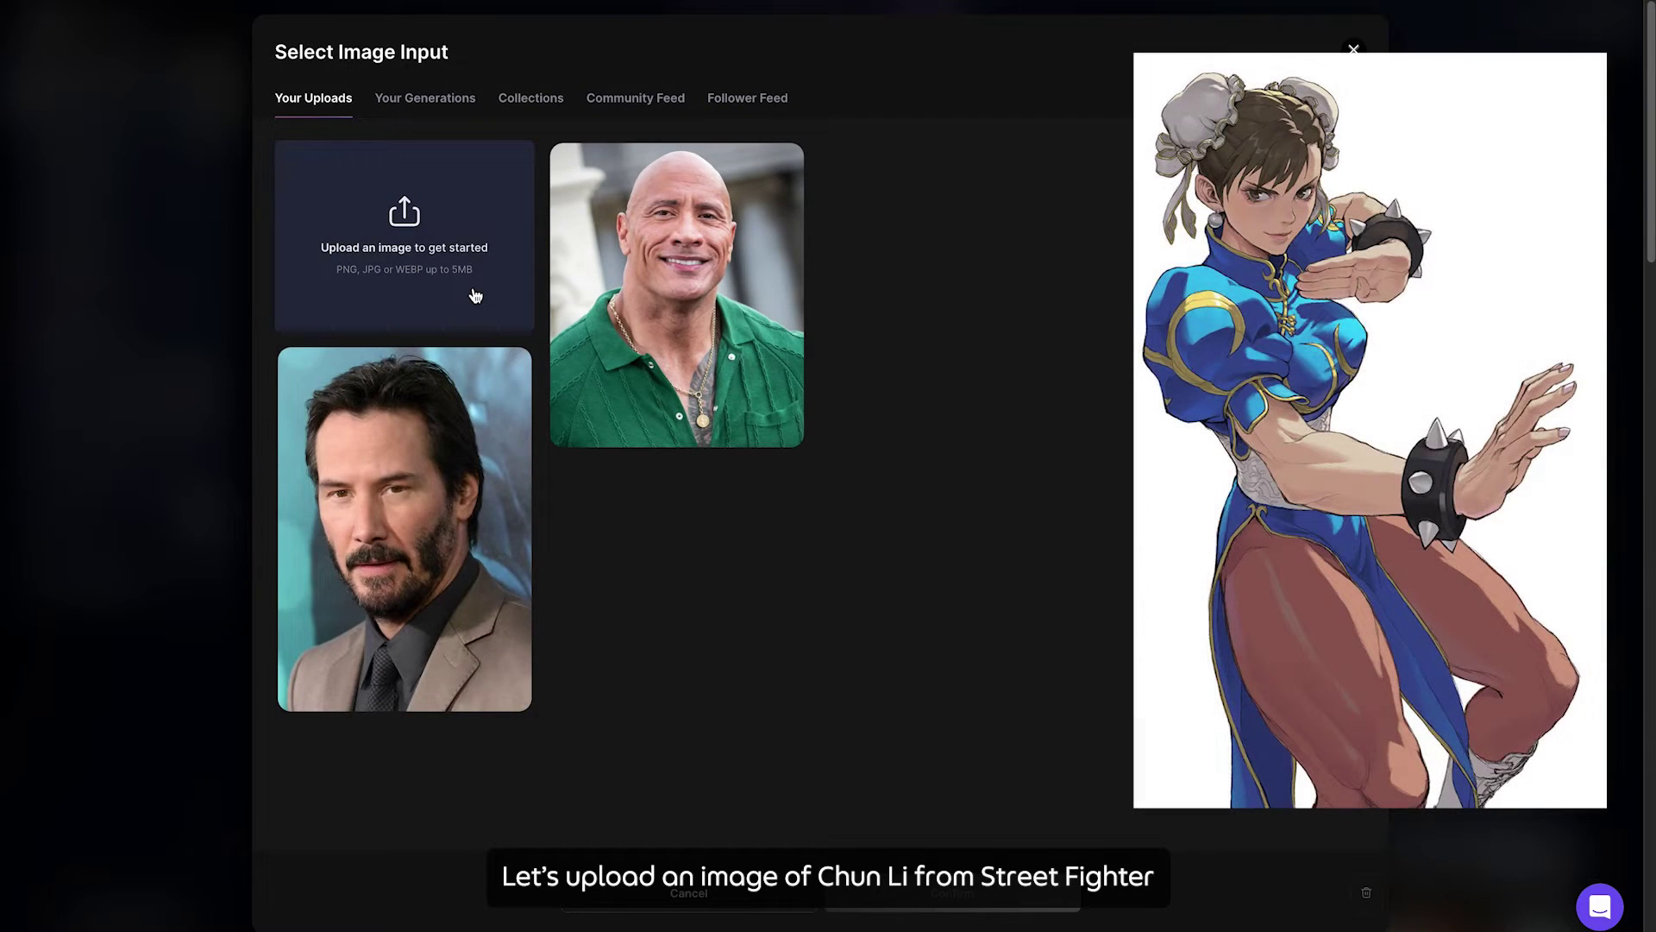
left_click(474, 293)
left_click(889, 194)
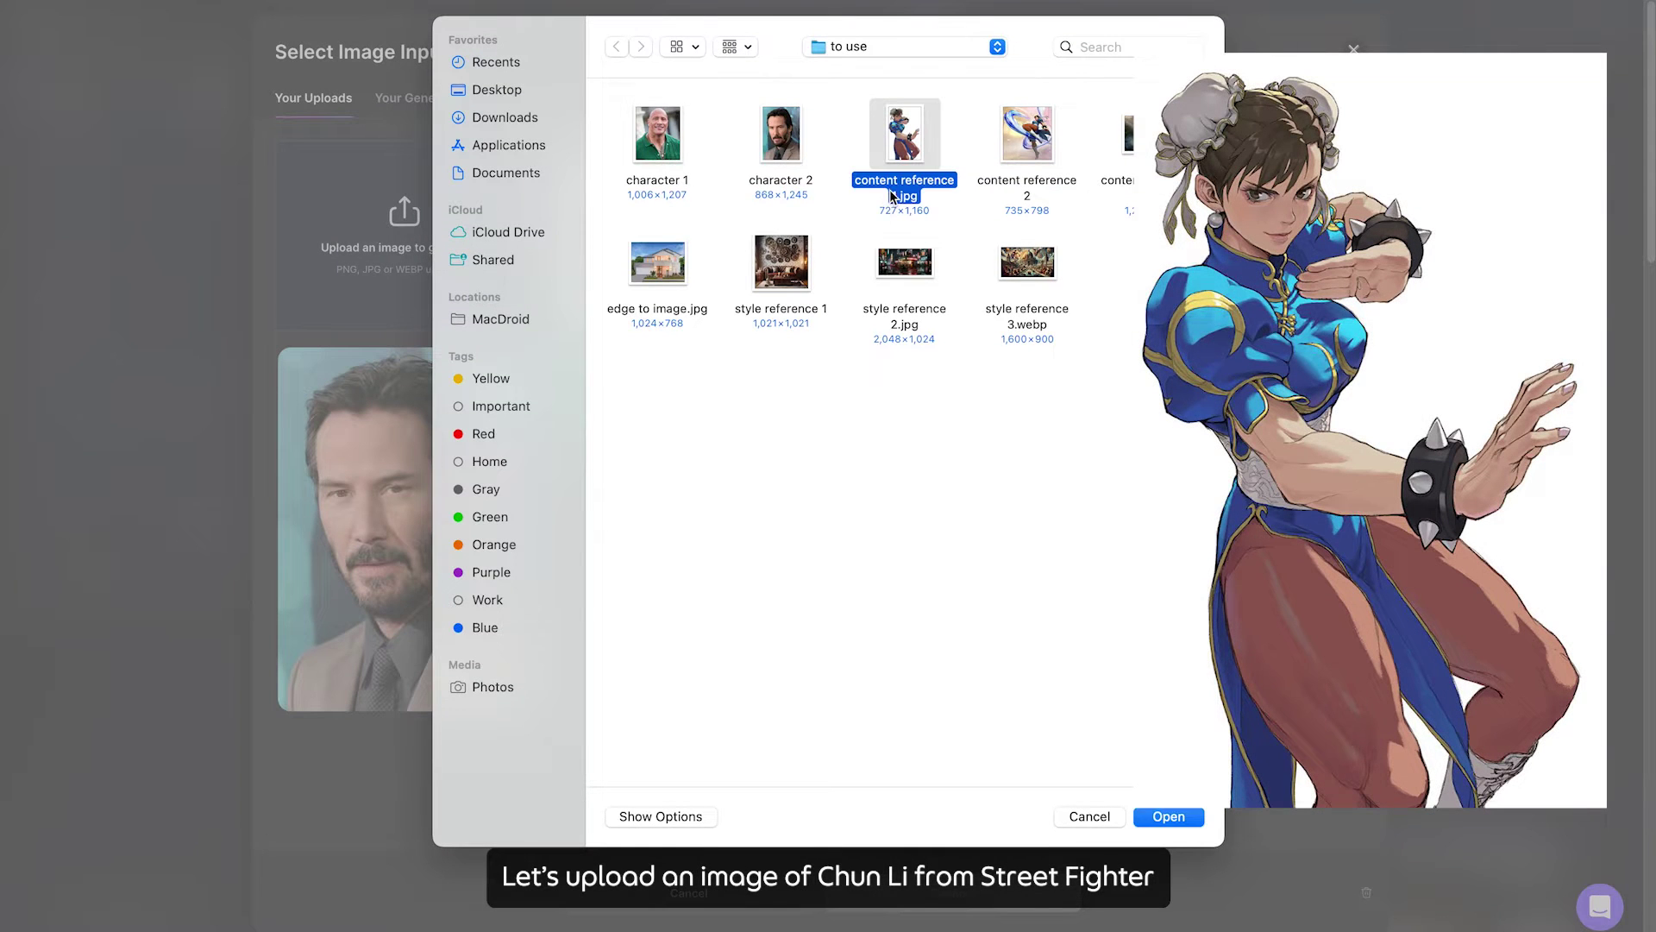
left_click(1178, 819)
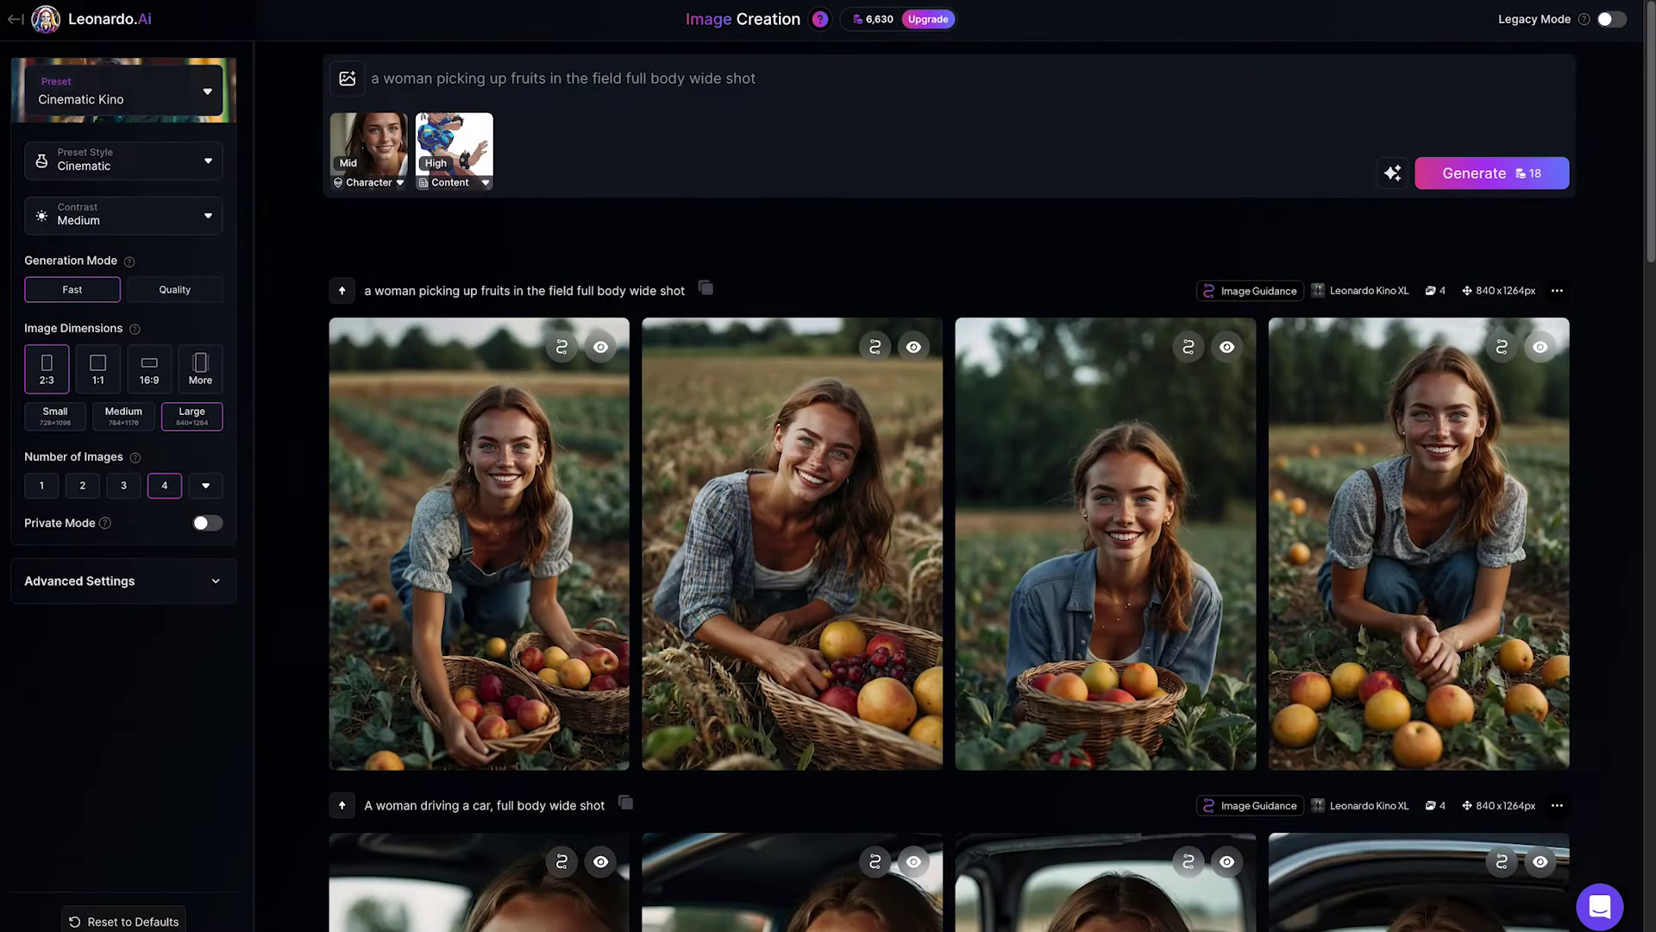
left_click_drag(755, 79, 453, 54)
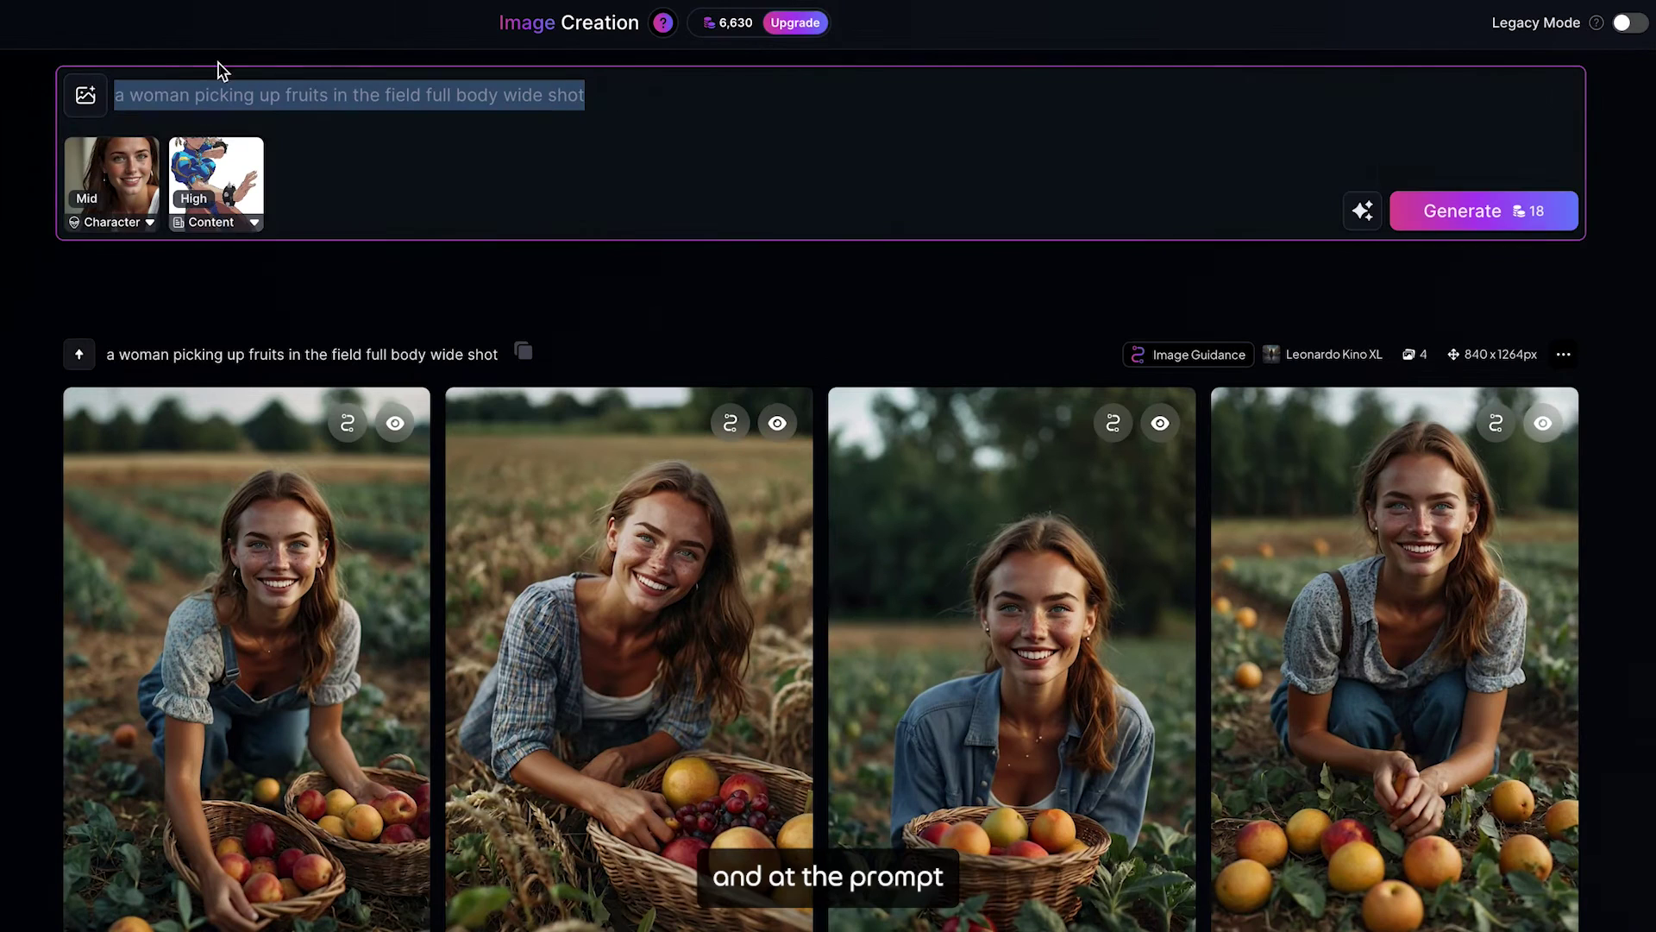
Step: Paste the Chun Li full-body wide-shot prompt, generate four images, and open the first one enlarged
type("Chun Li from street fighter, full body, wide shot")
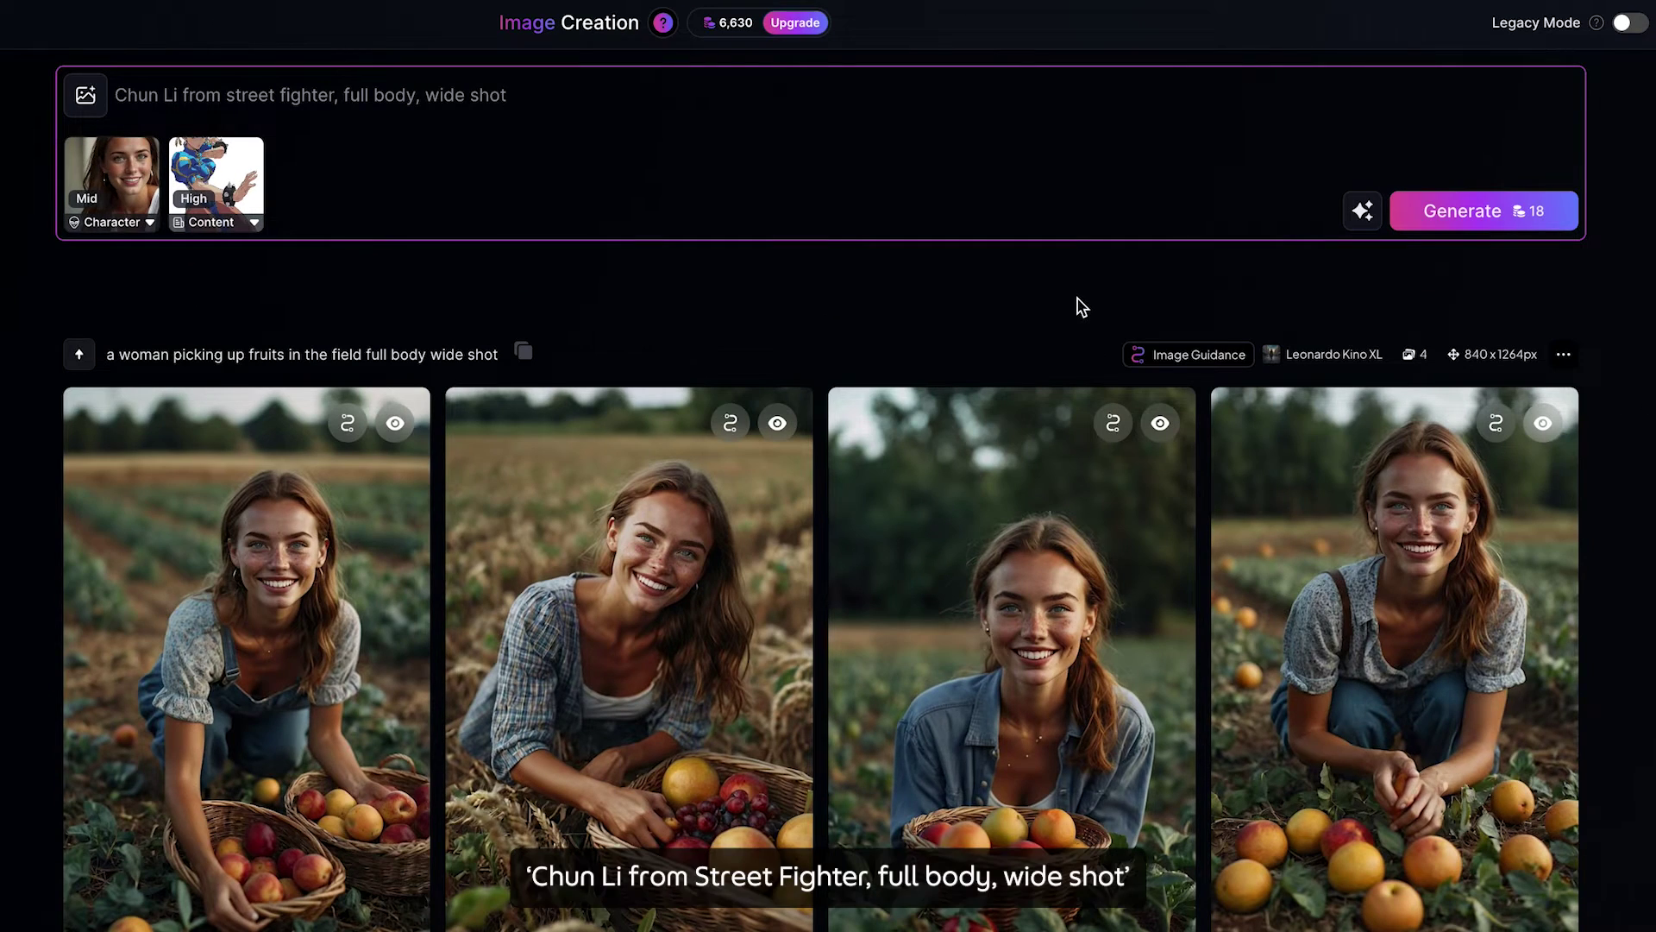
left_click(1540, 217)
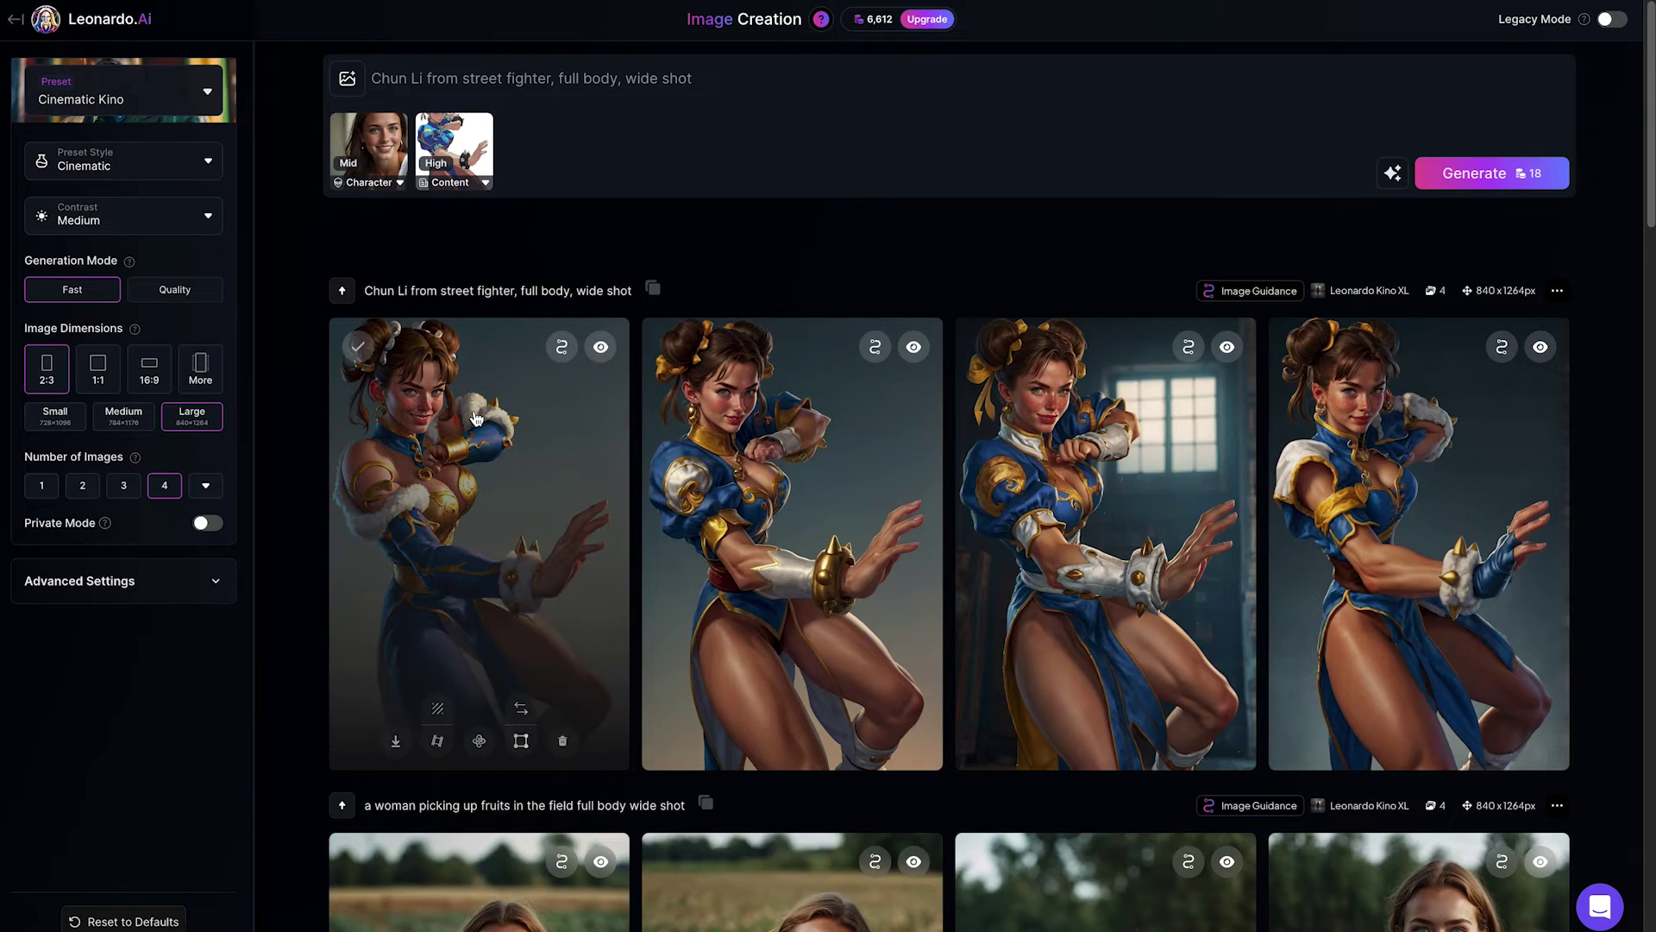
left_click(483, 535)
Step: Browse the remaining Chun Li results, then remove the Chun Li content reference
key("Right")
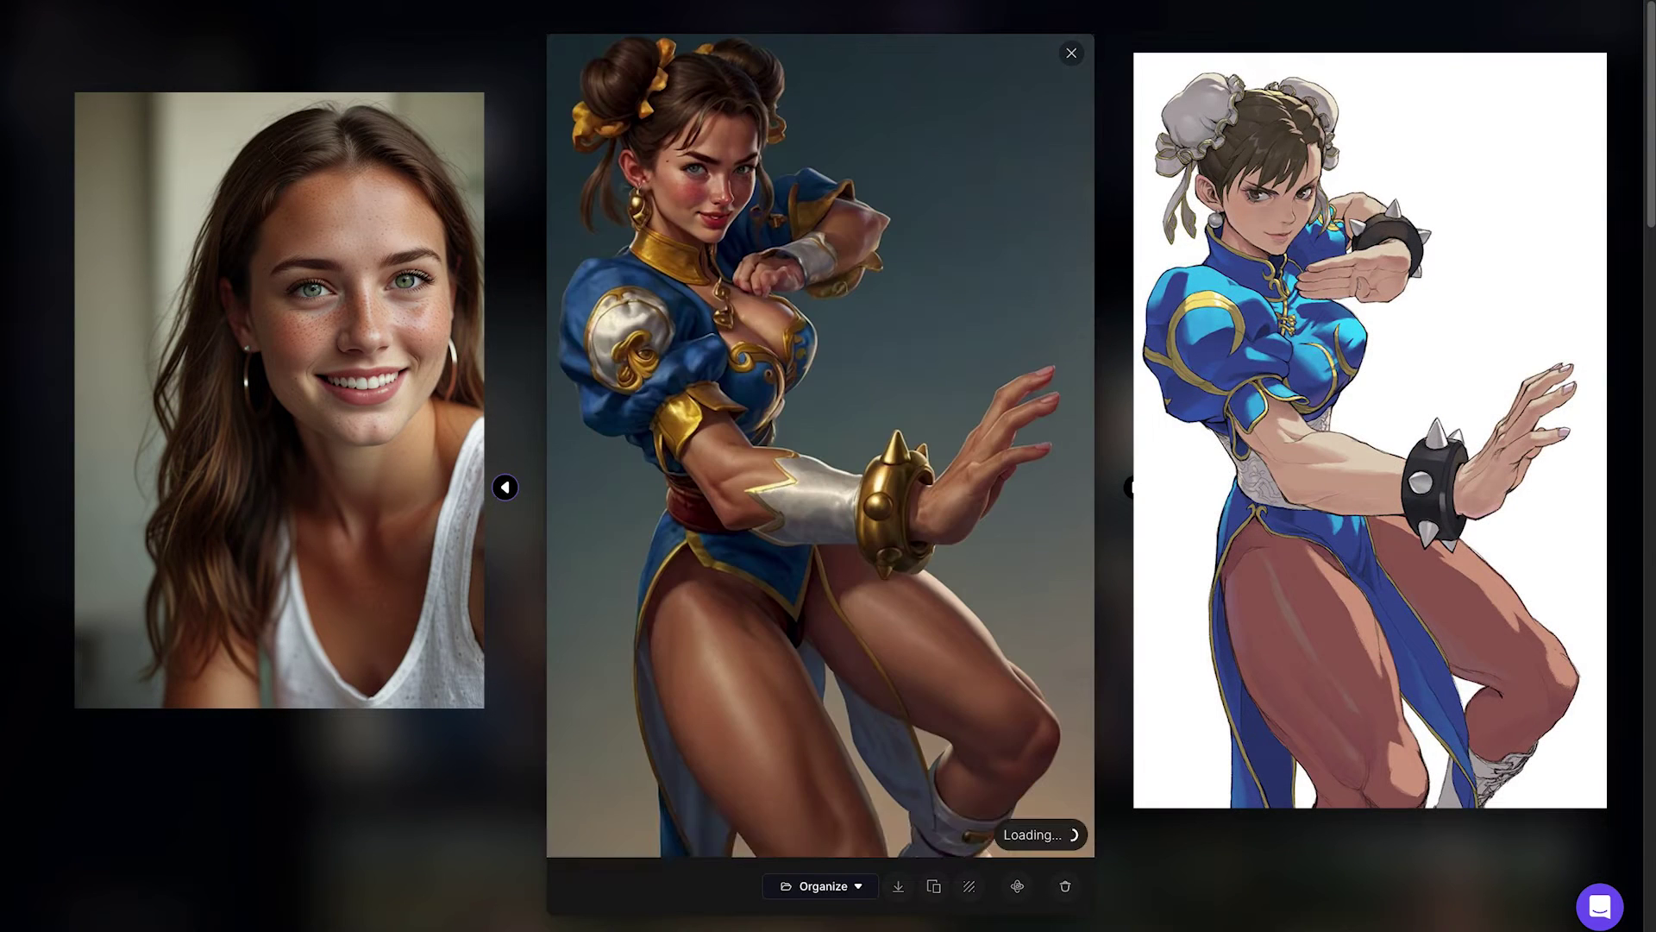
key("Right")
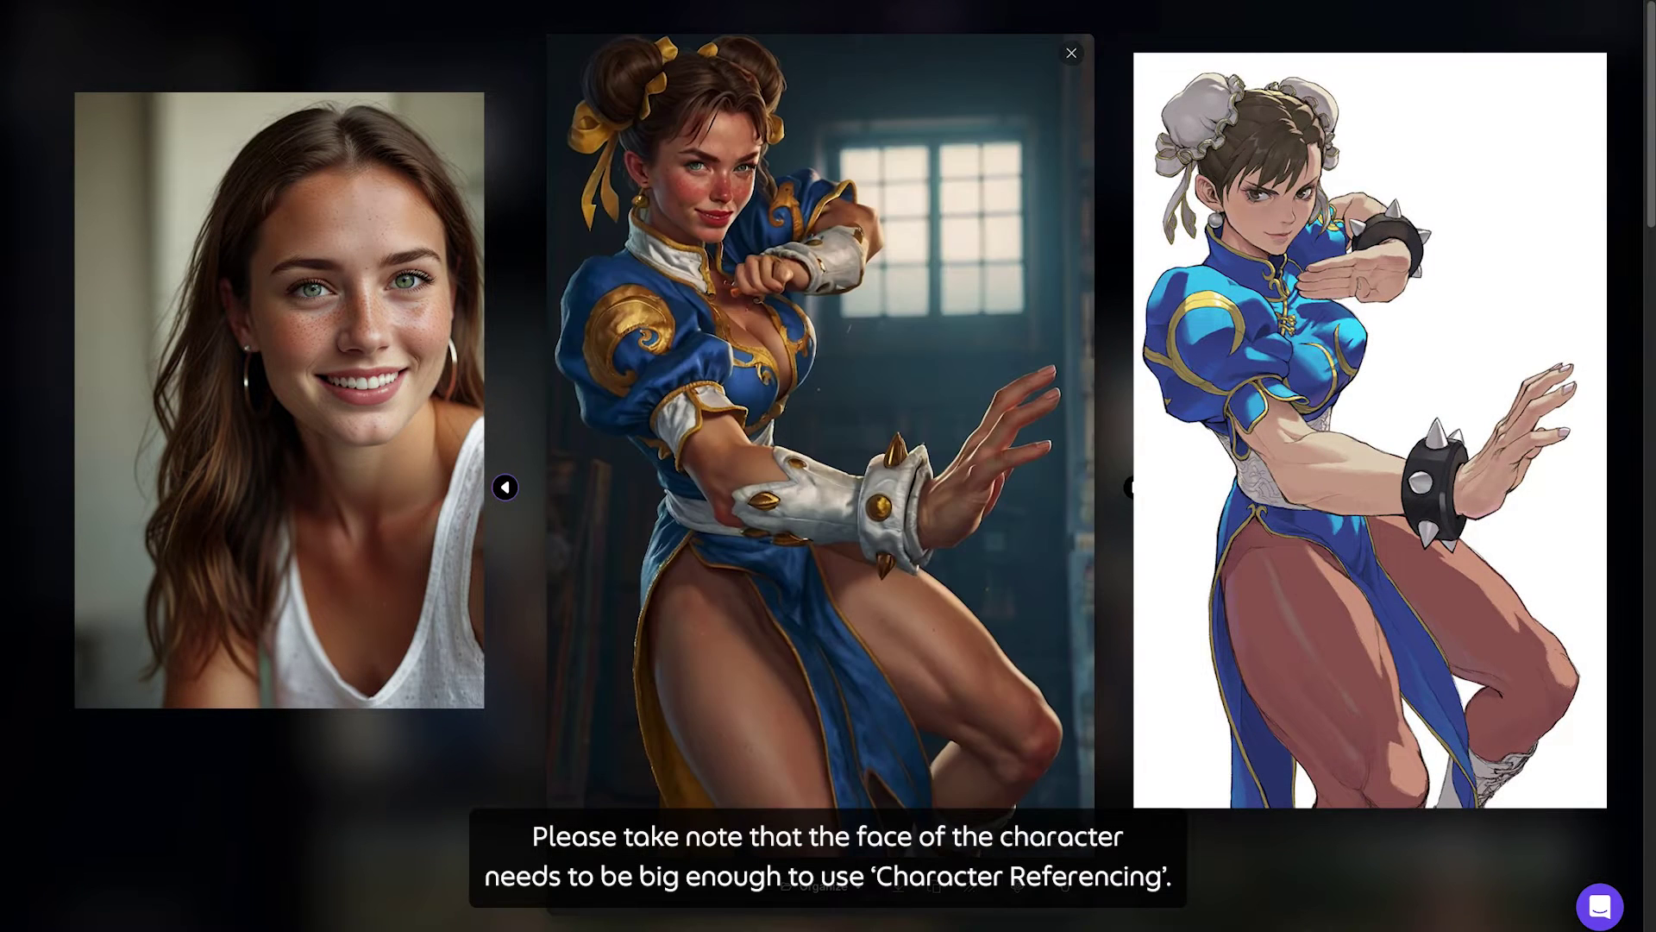
key("Right")
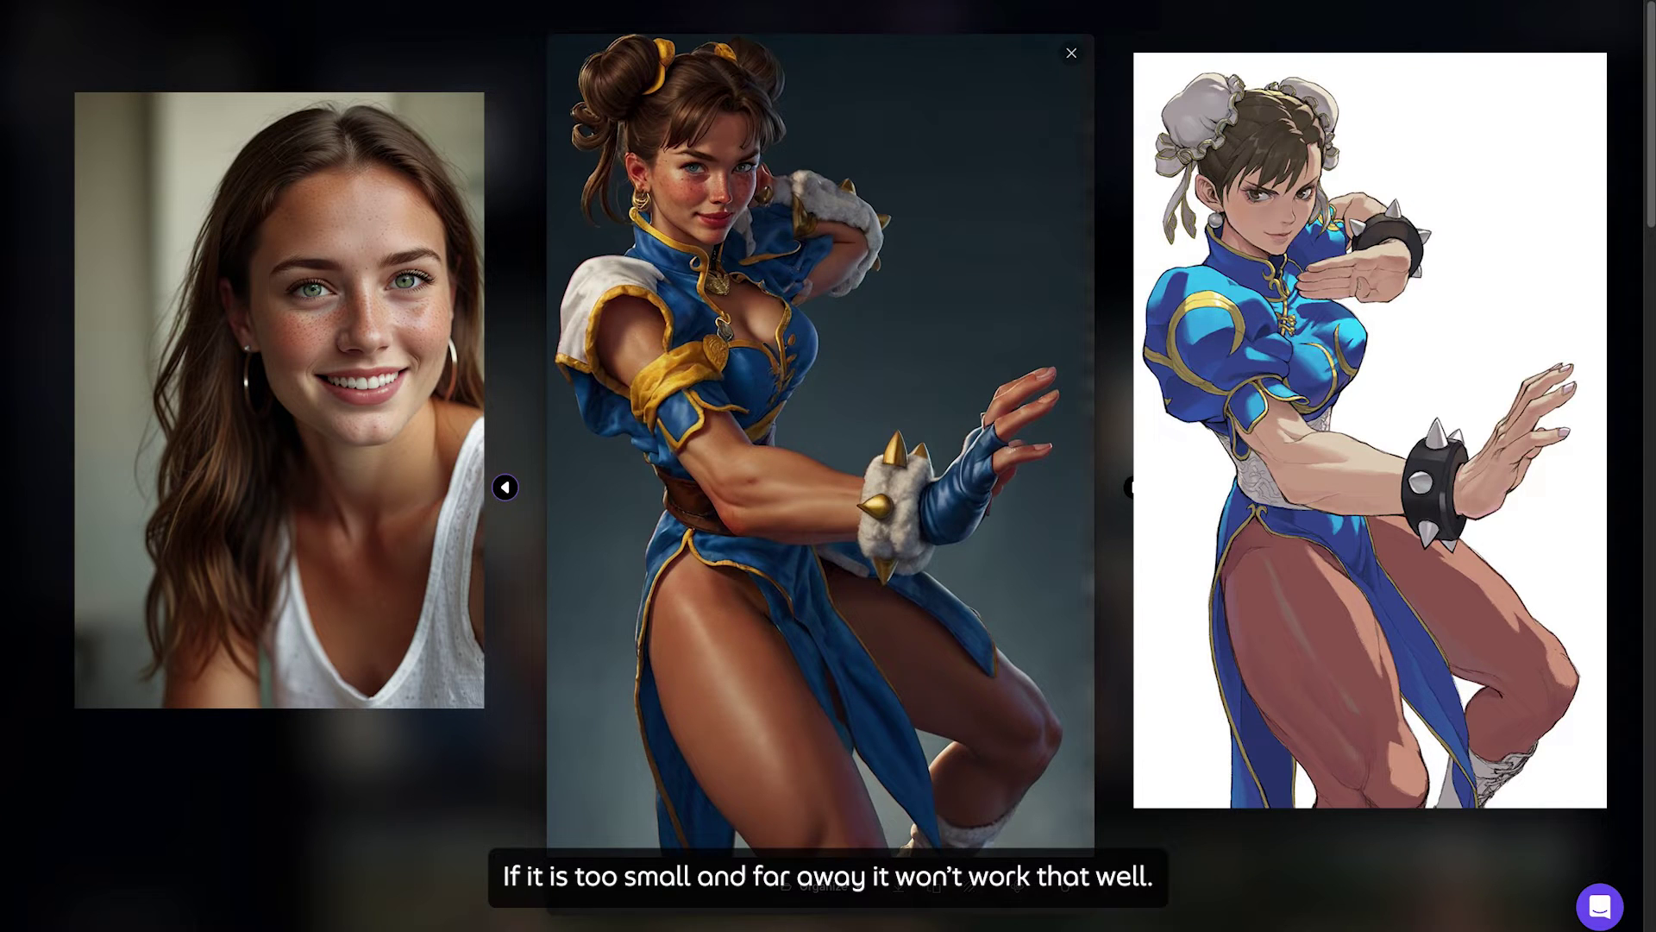
key("Escape")
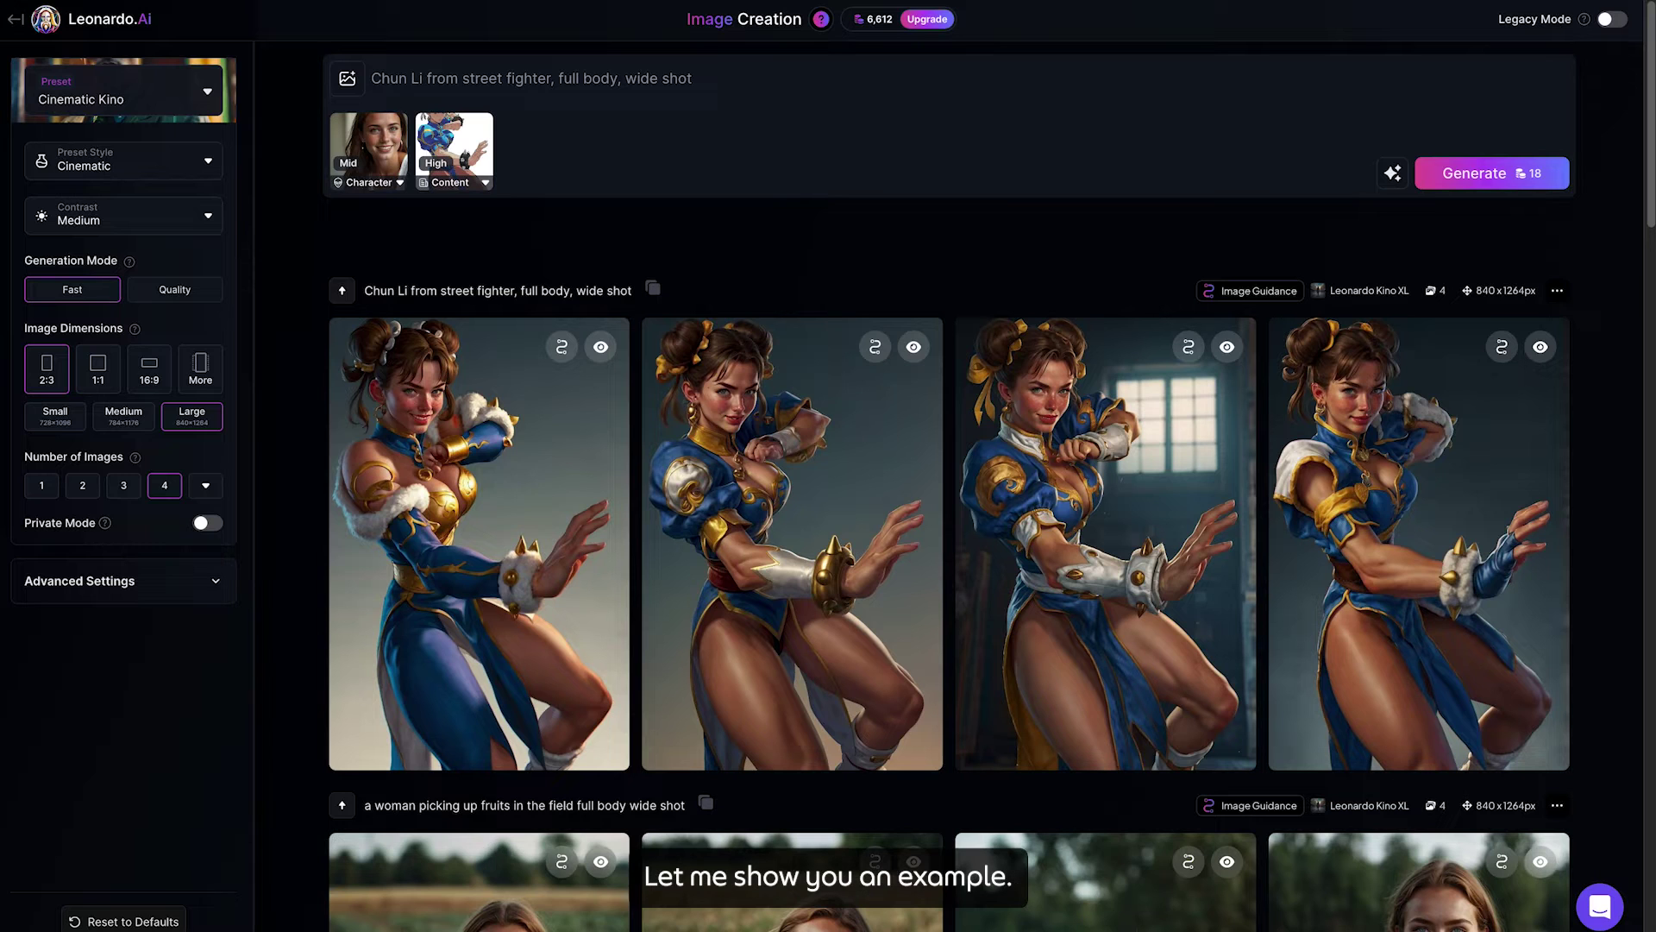
left_click(482, 133)
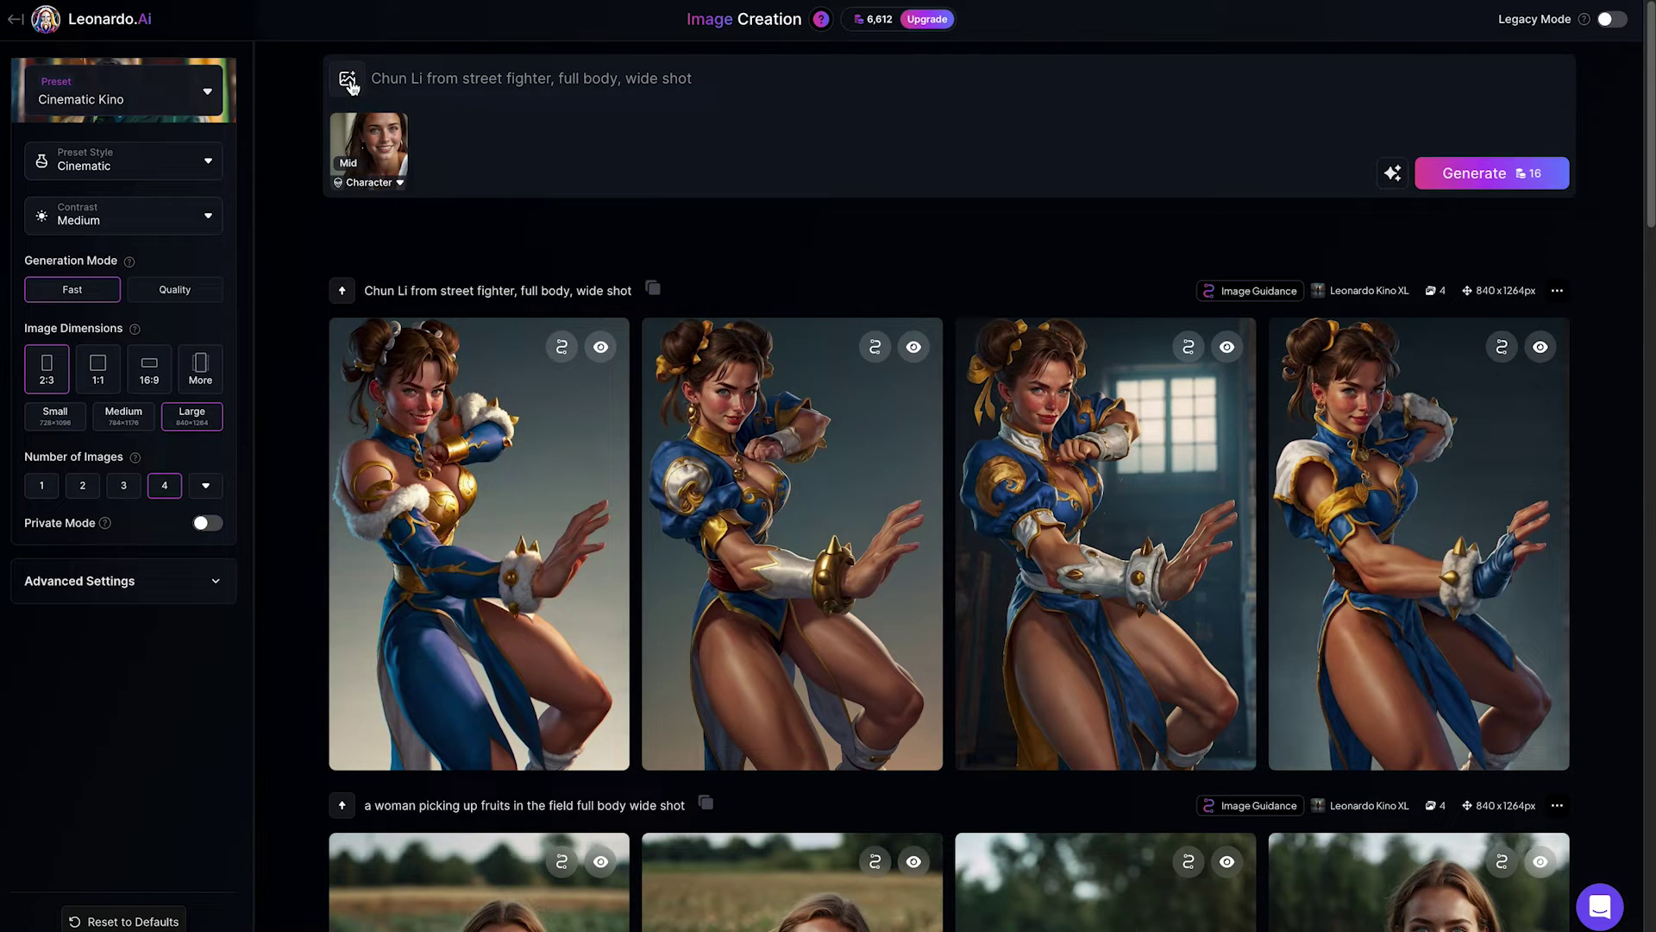
Step: Upload 'content reference 2' as the Content Reference and change the prompt to Chun Li doing a kick
left_click(347, 79)
left_click(535, 324)
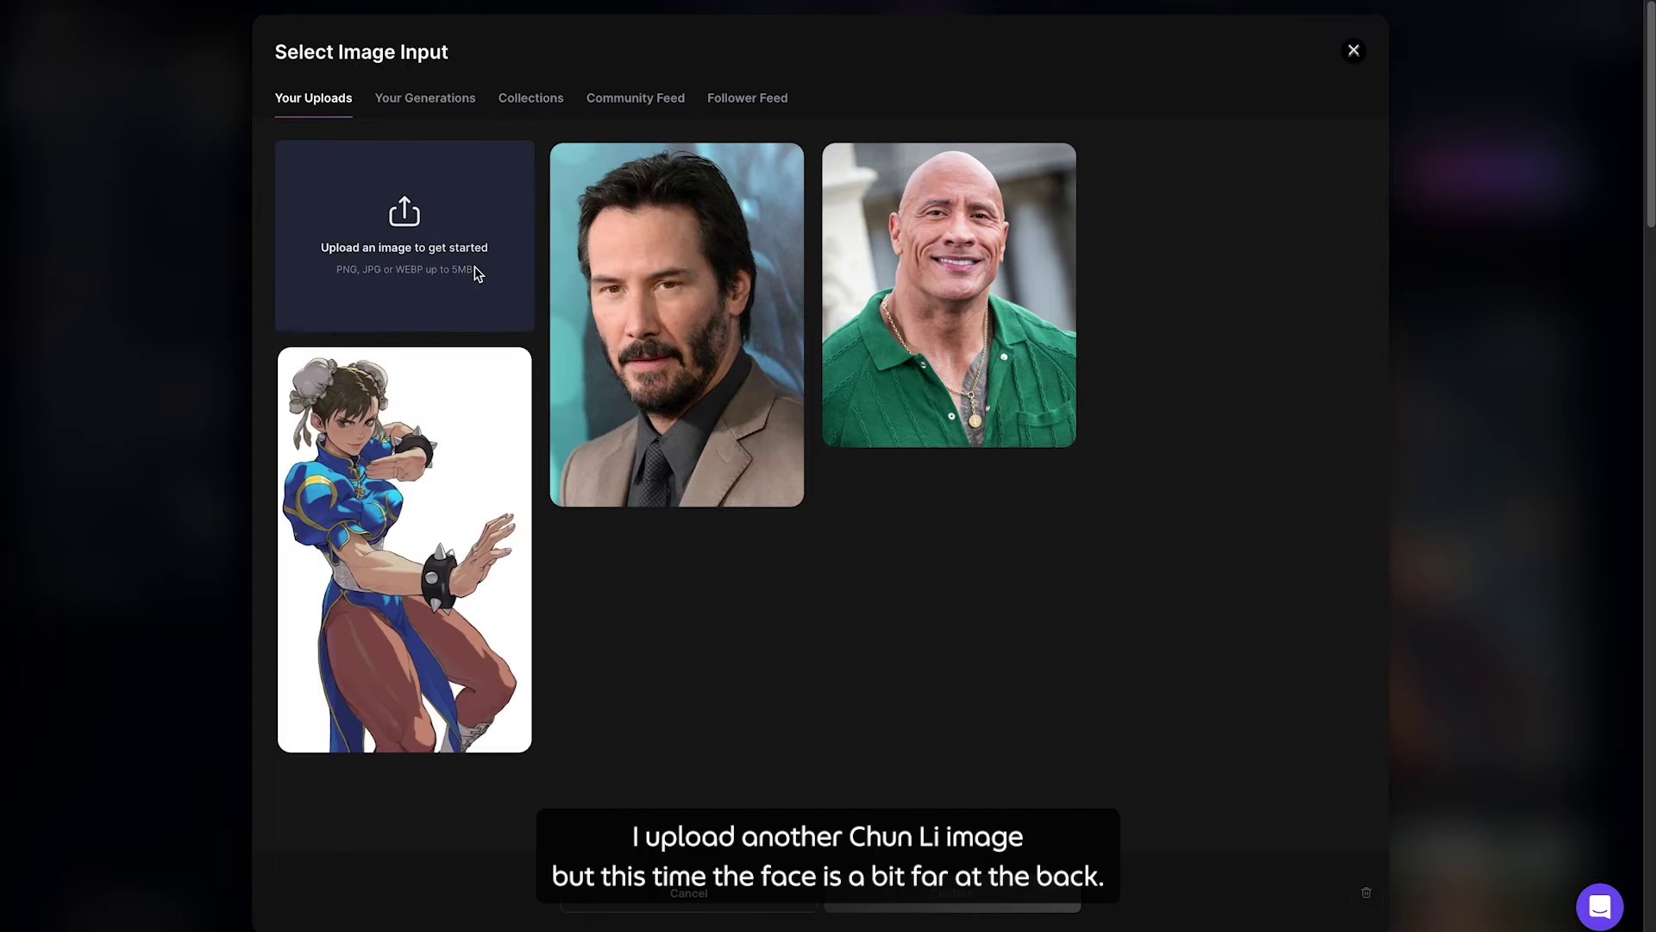
left_click(462, 271)
left_click(1028, 133)
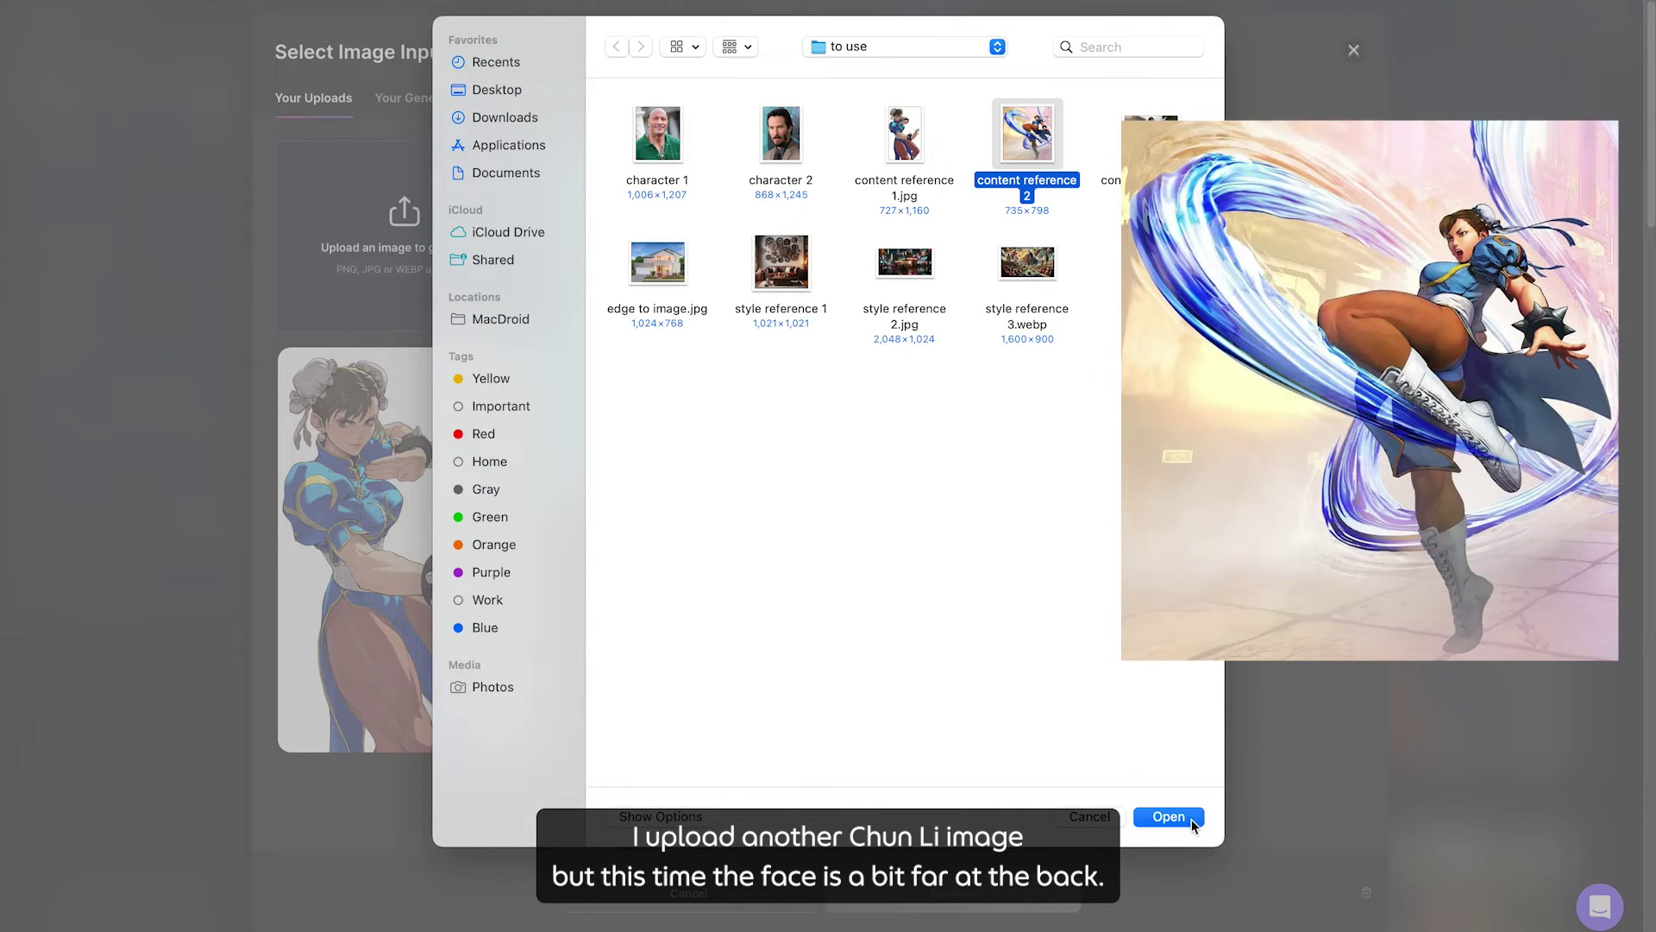
left_click(1169, 816)
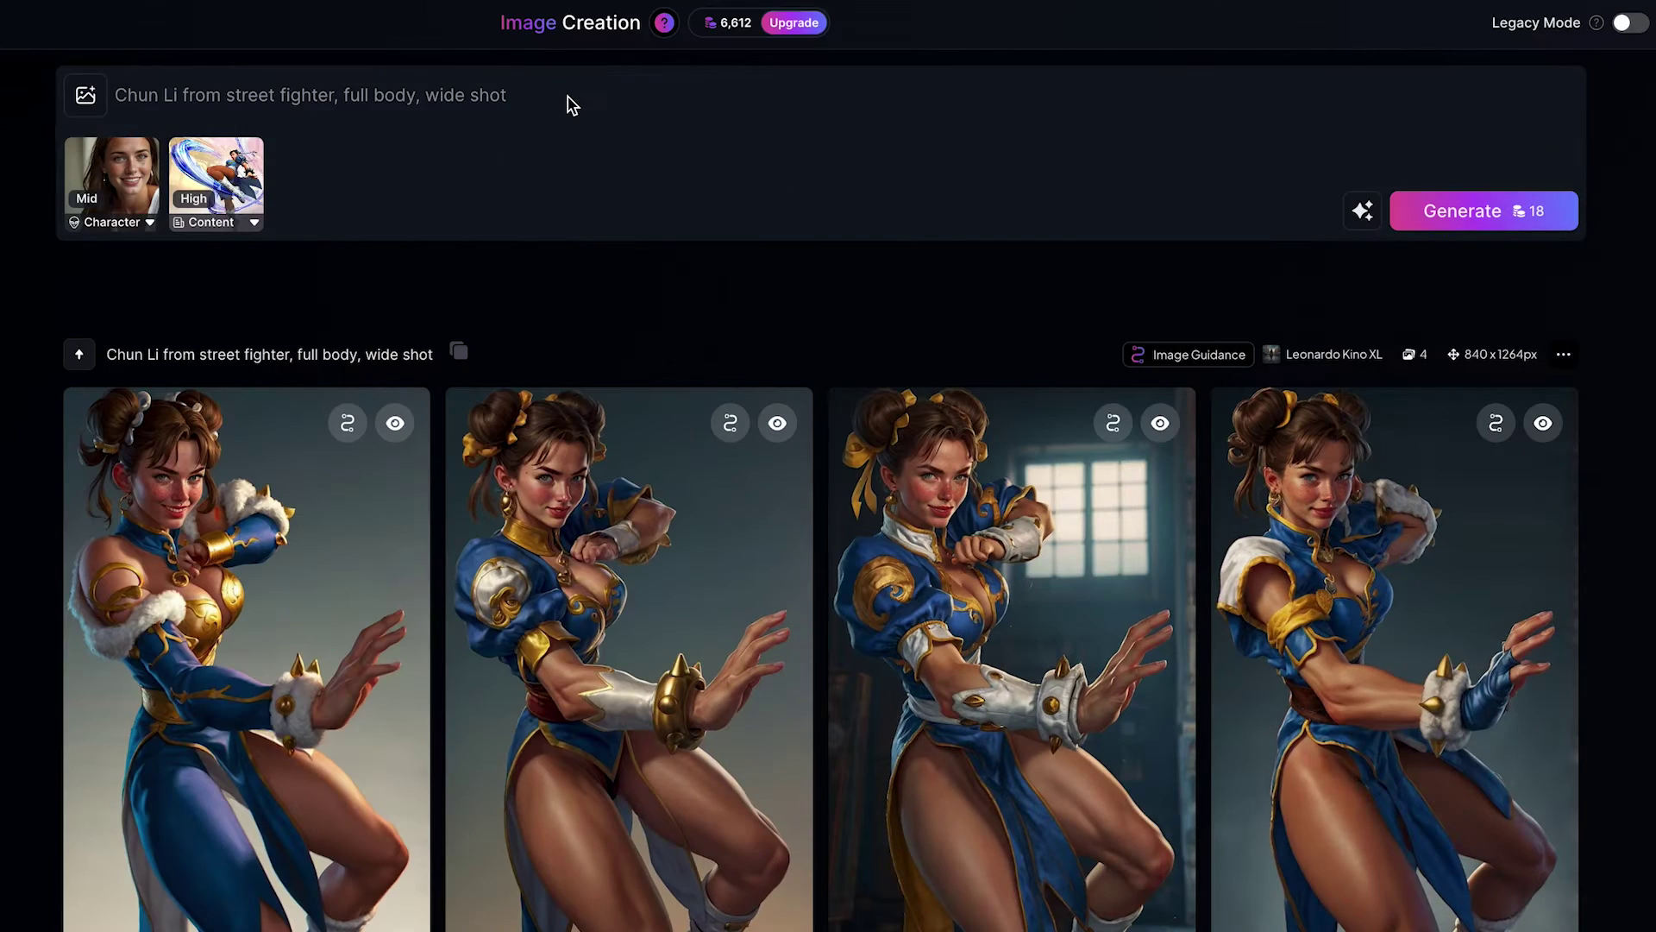
left_click_drag(569, 103, 118, 66)
type("Chun Li doing a kick, from street fighter, full body, wide shot")
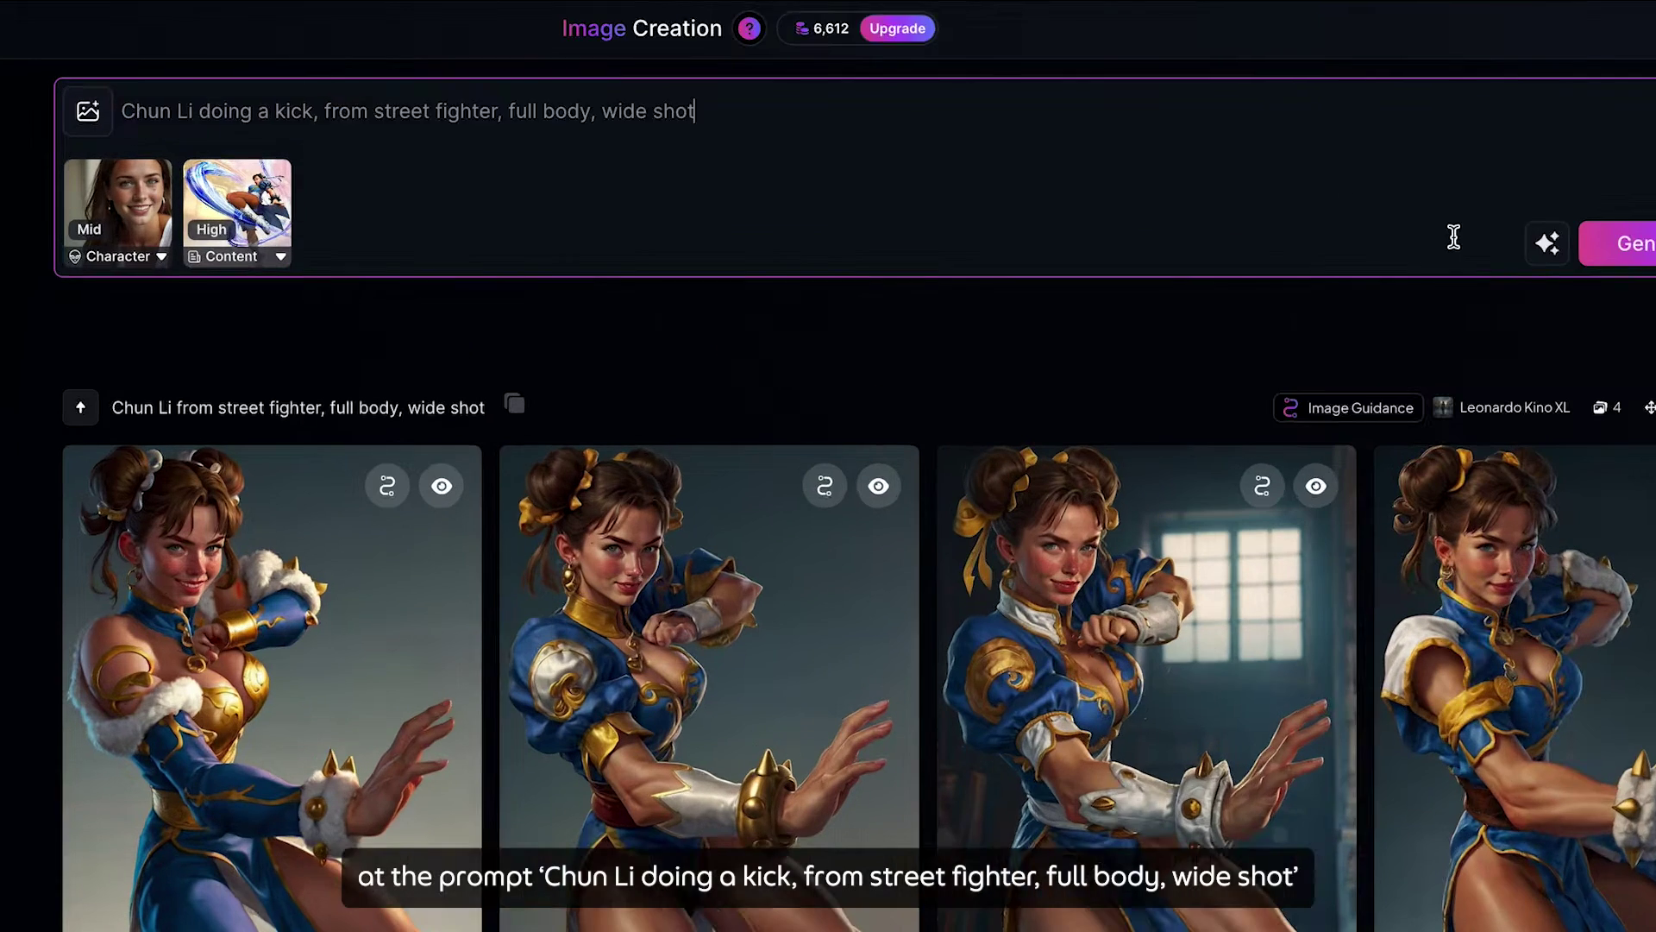
Step: Generate four images of Chun Li kicking and step through each one enlarged
left_click(1449, 229)
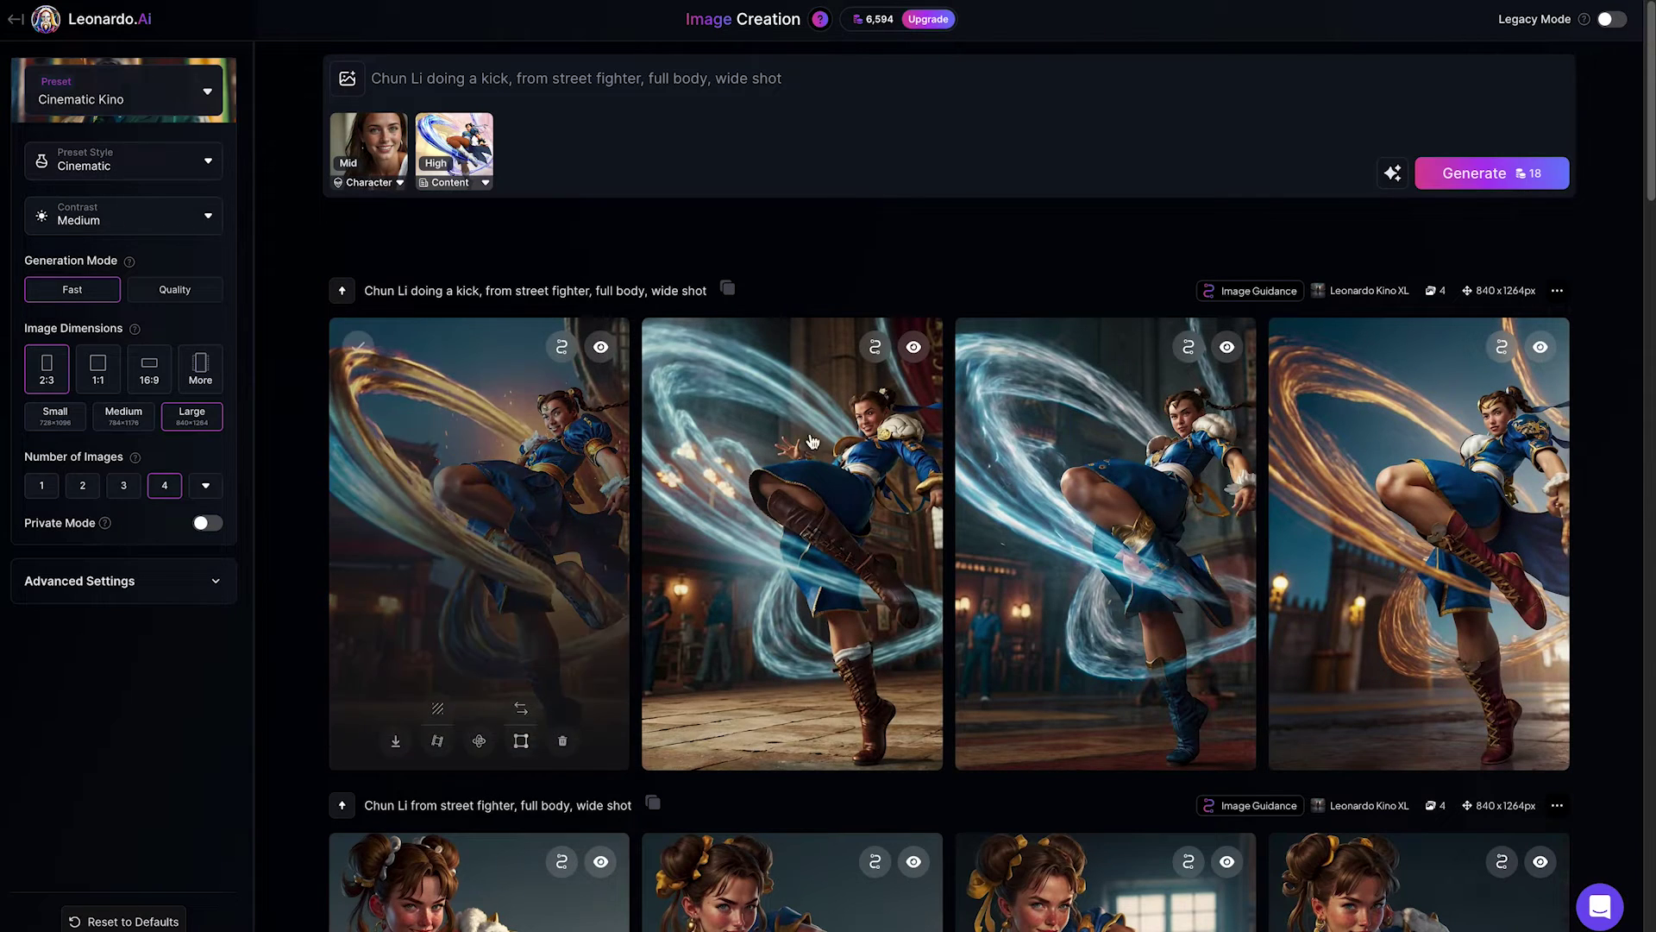
left_click(494, 502)
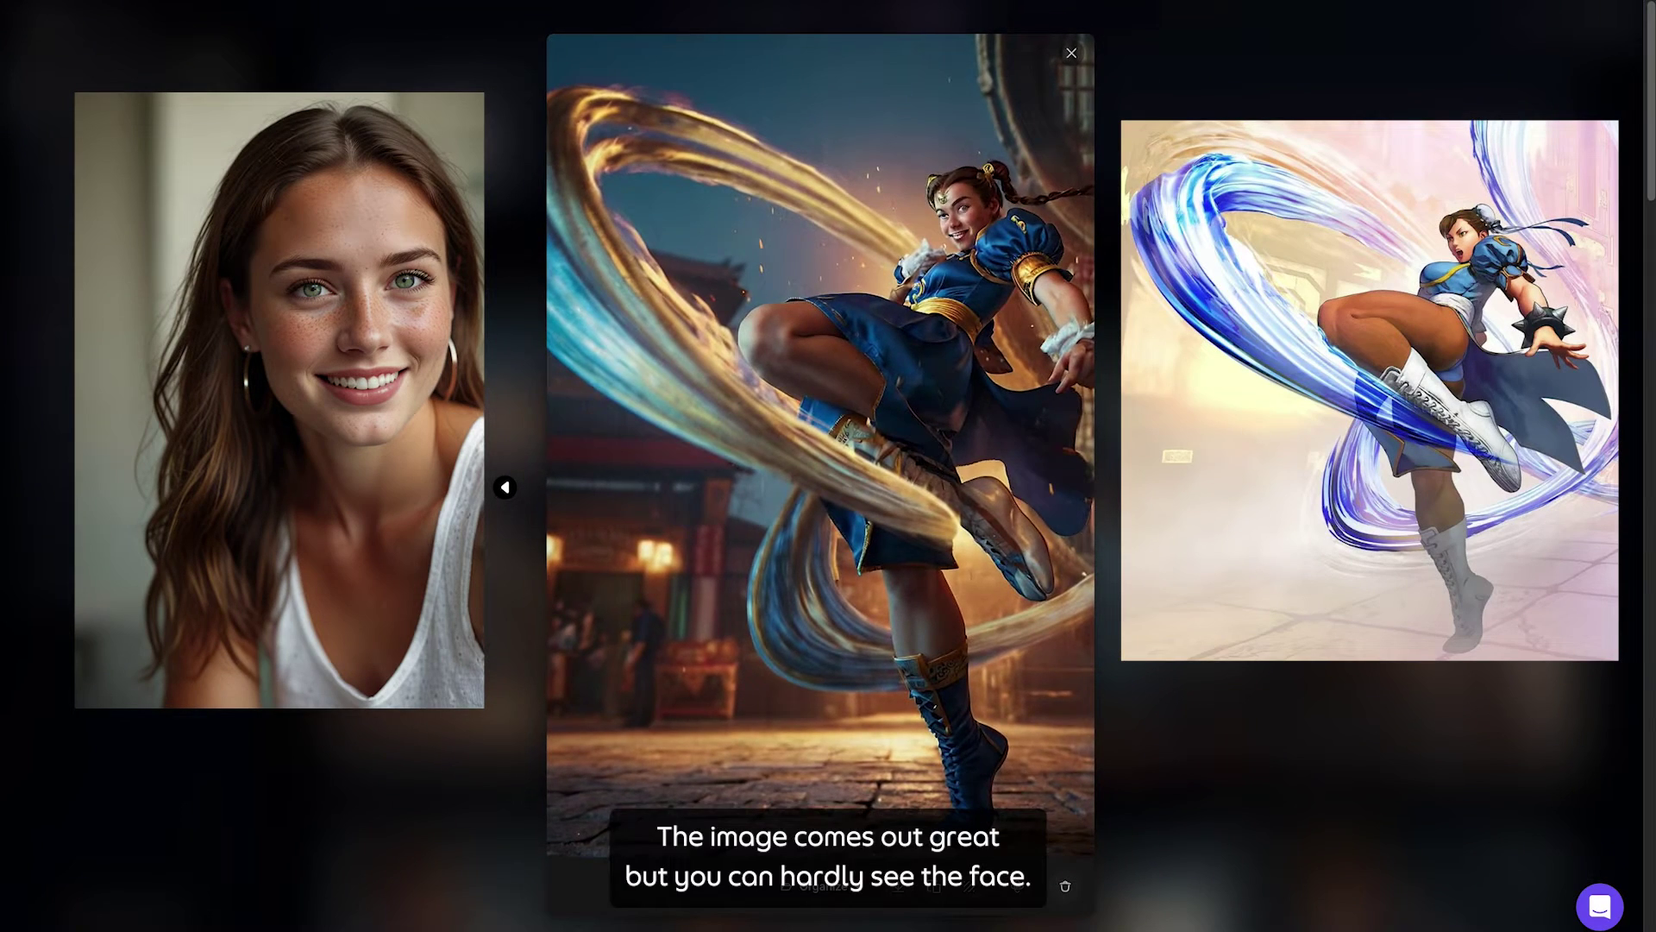
left_click(505, 487)
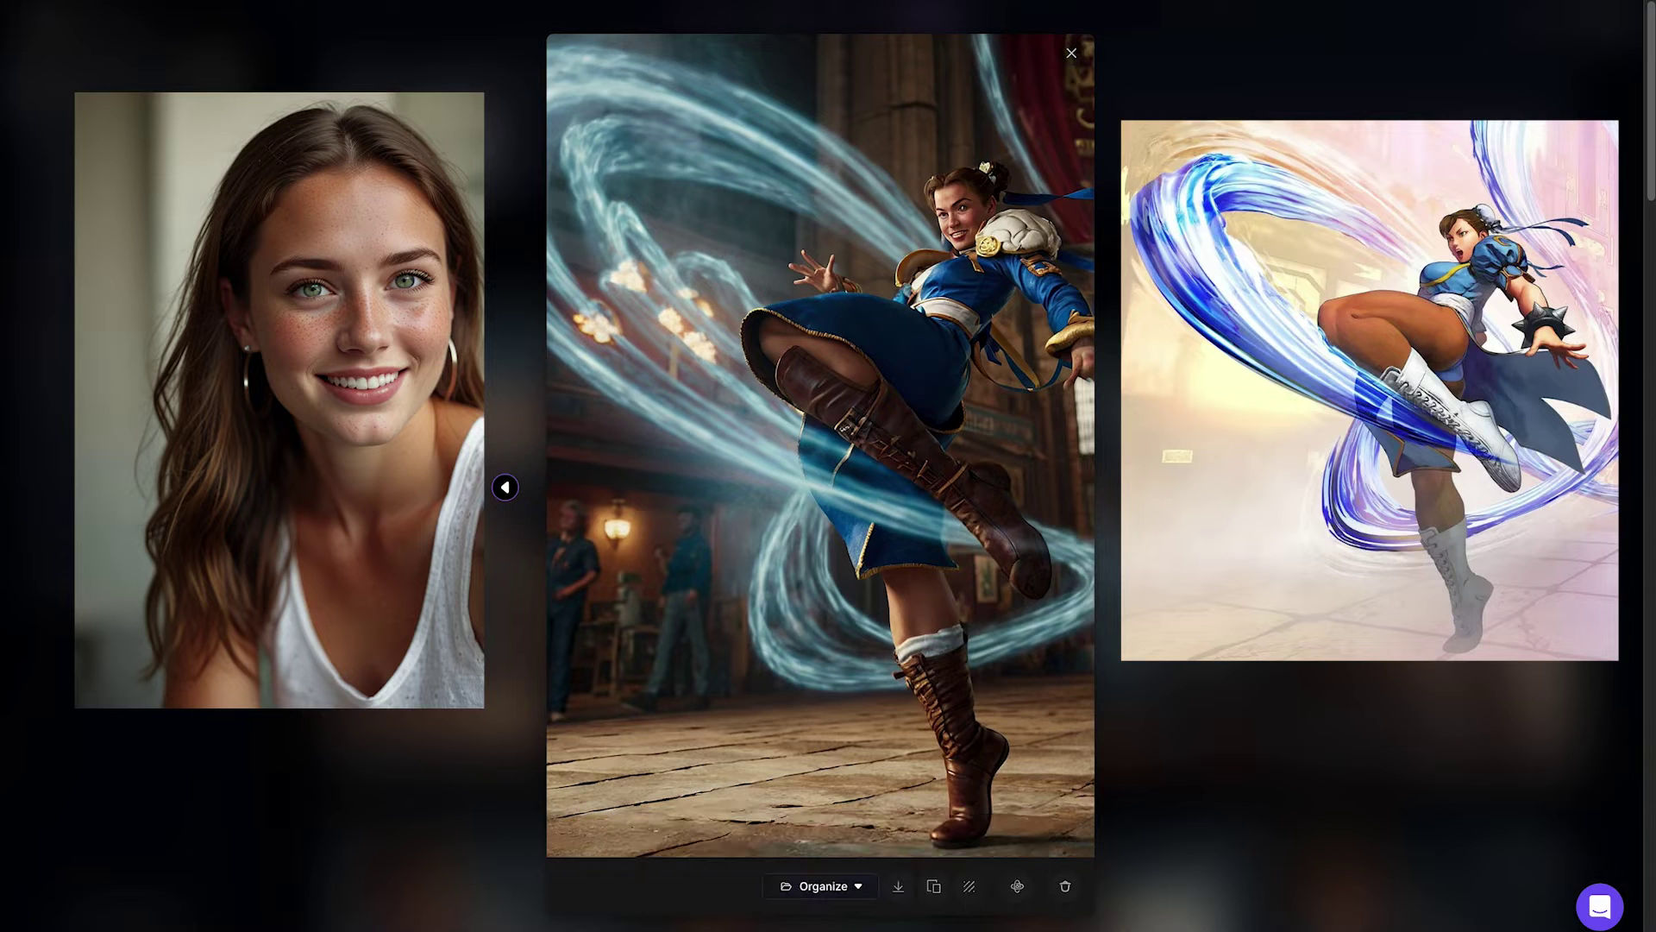
left_click(505, 488)
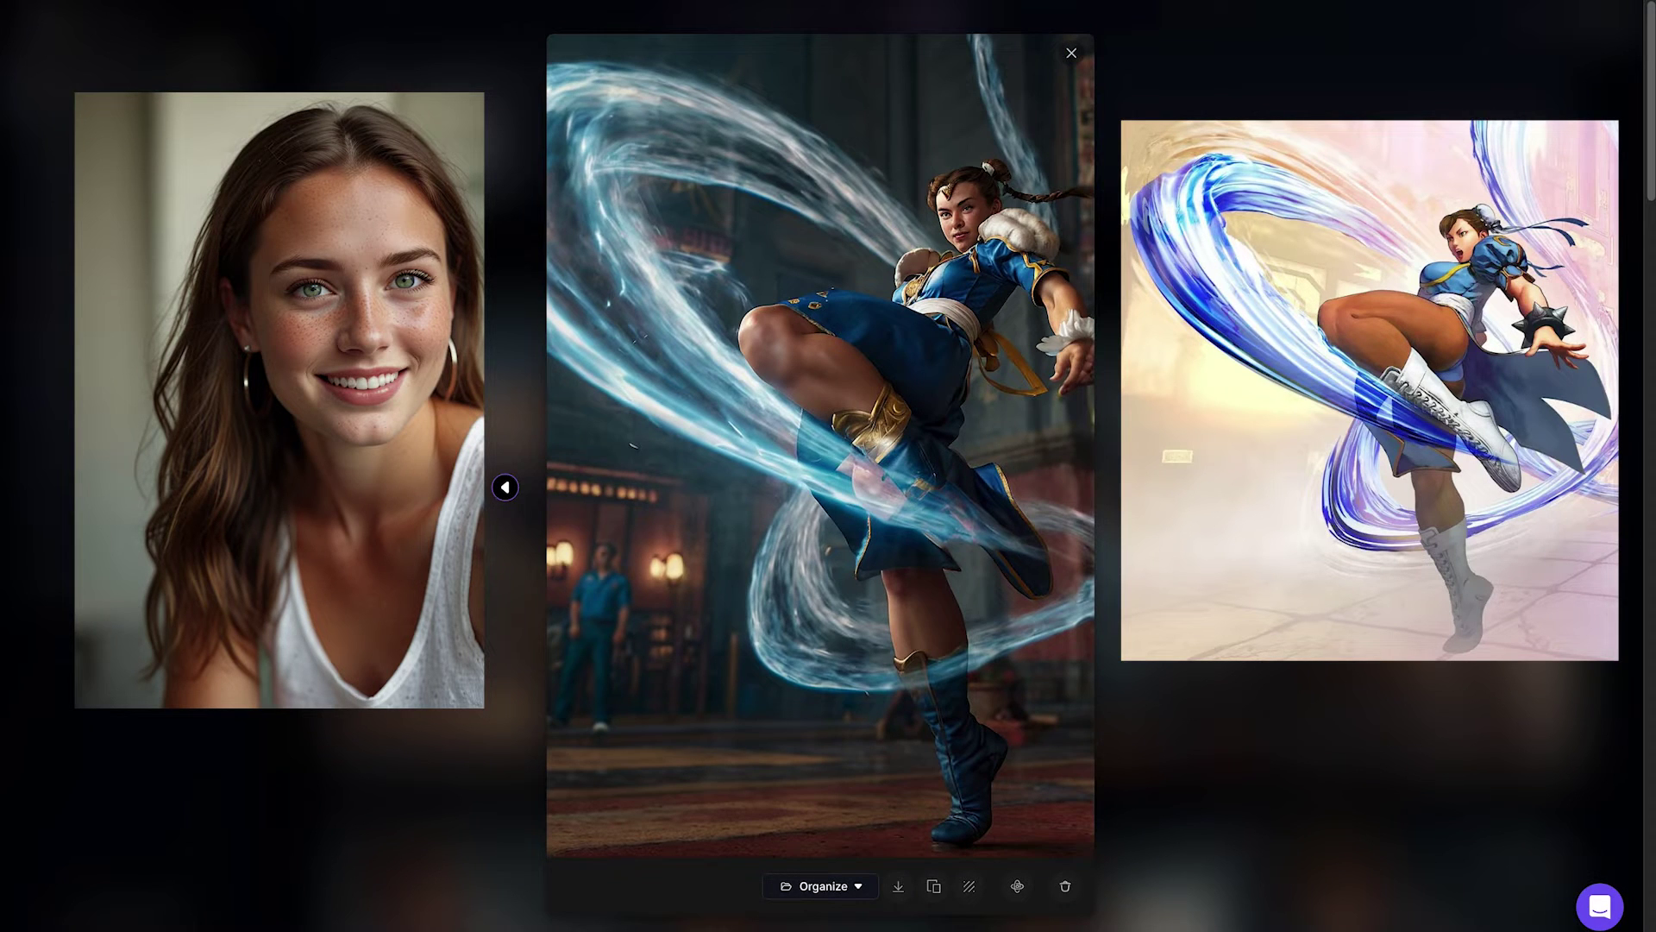
left_click(504, 487)
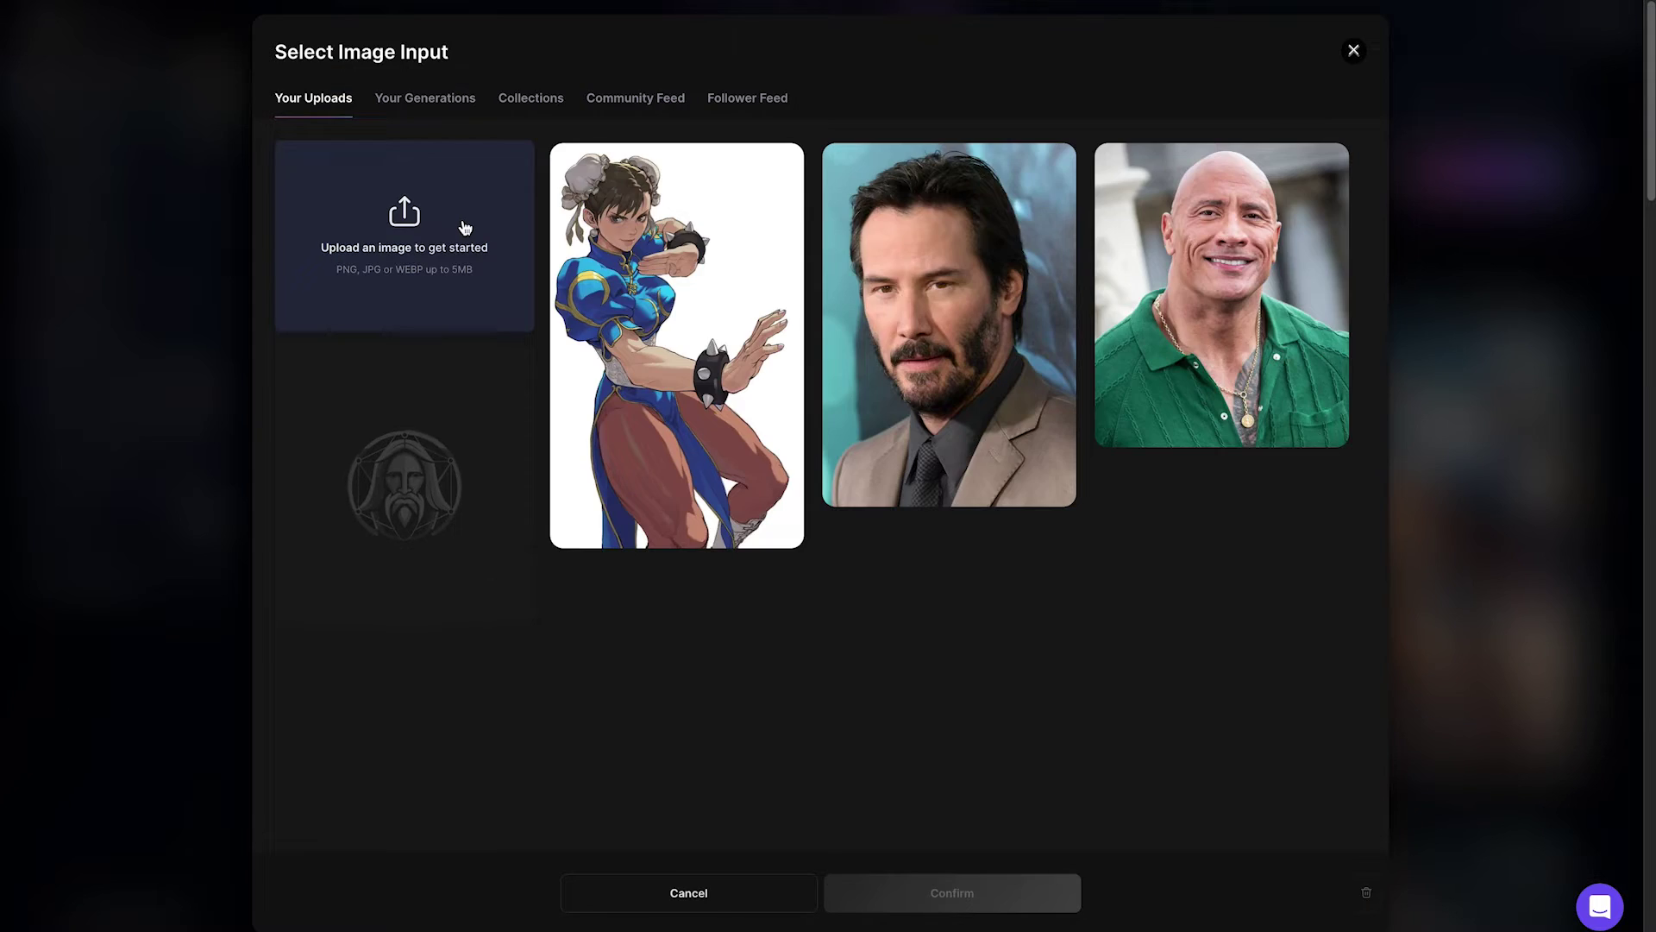
left_click(464, 228)
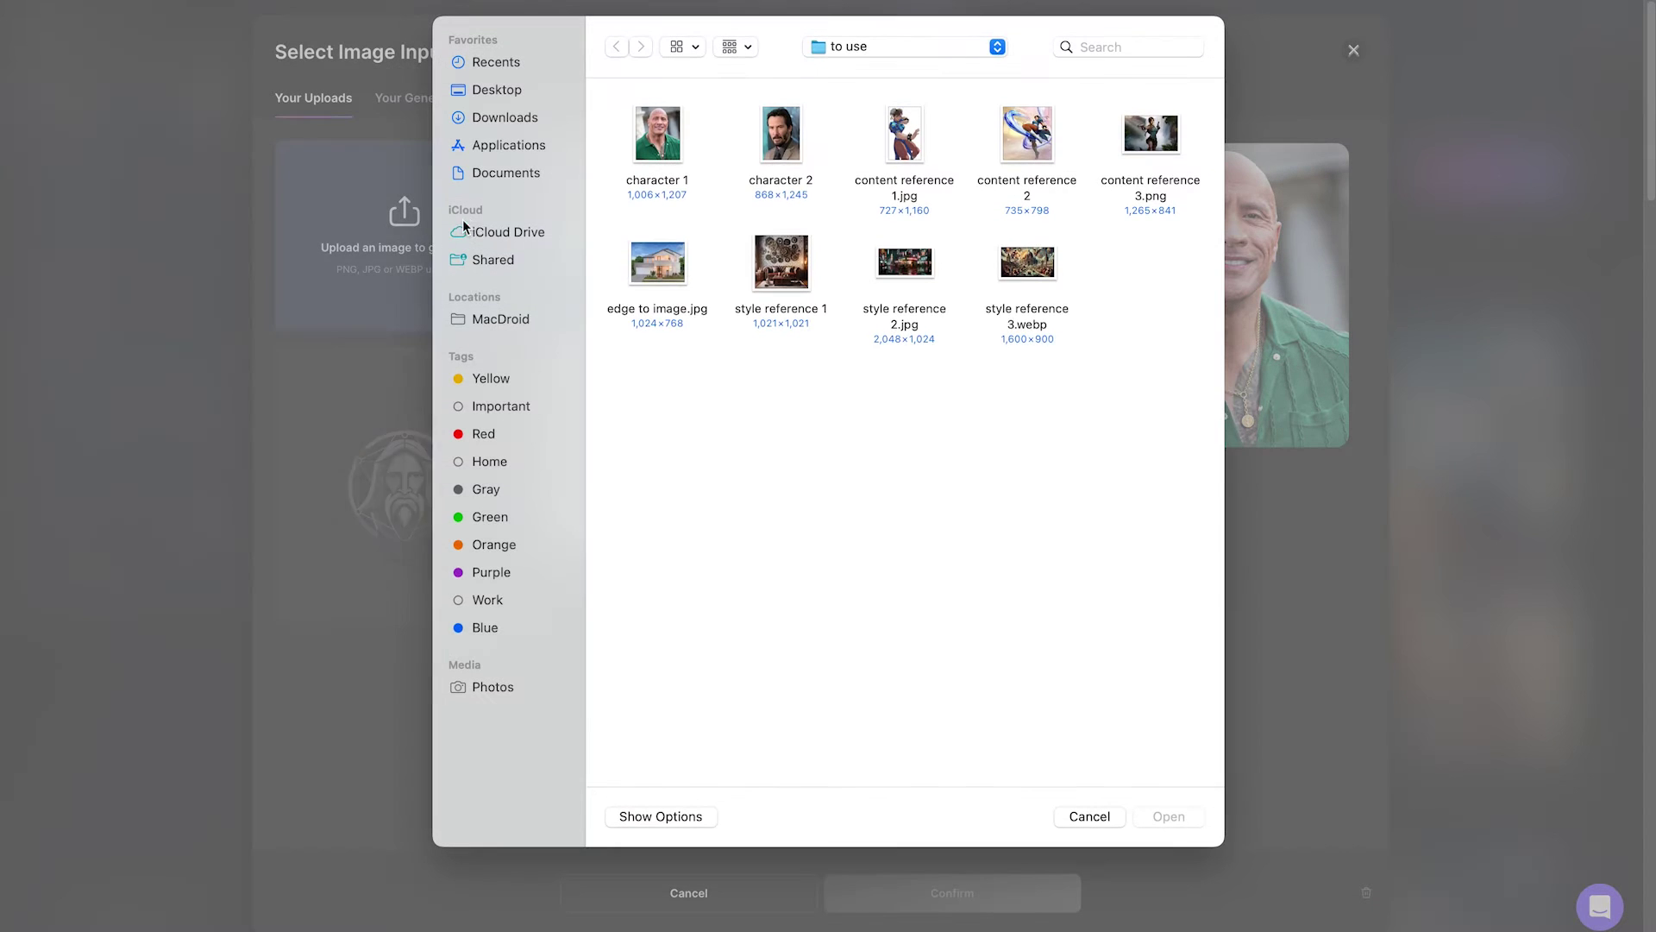
Step: Use 'content reference 3.png' as the content reference and generate Lara Croft holding a watergun by the waterfall
left_click(1126, 143)
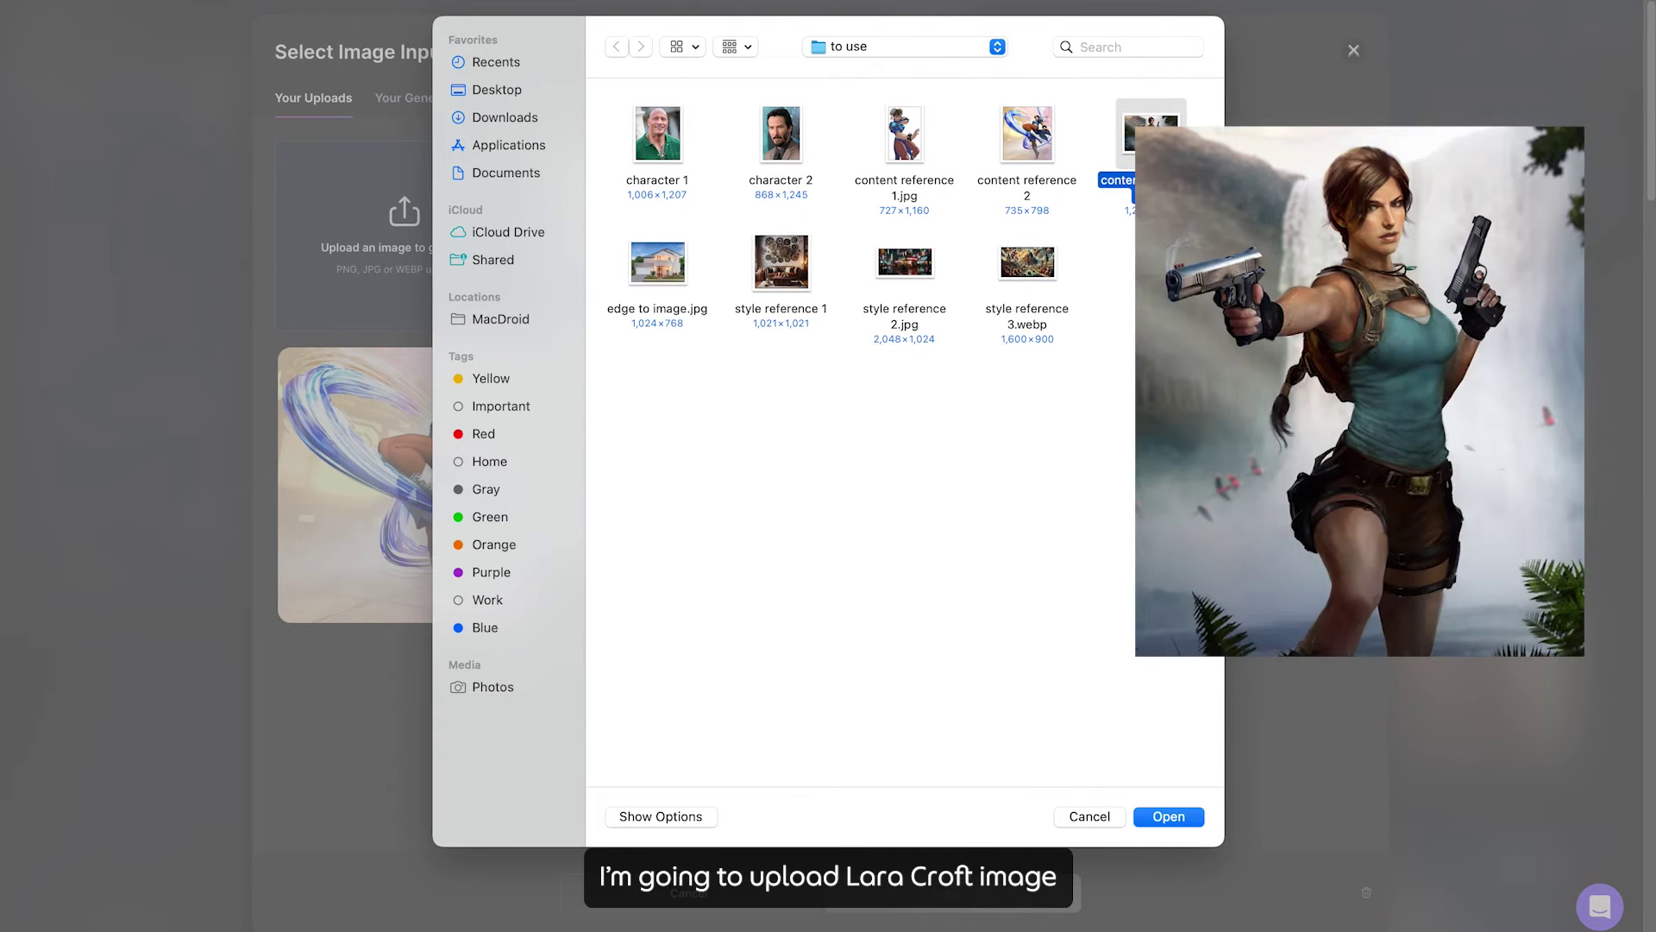
left_click(1169, 816)
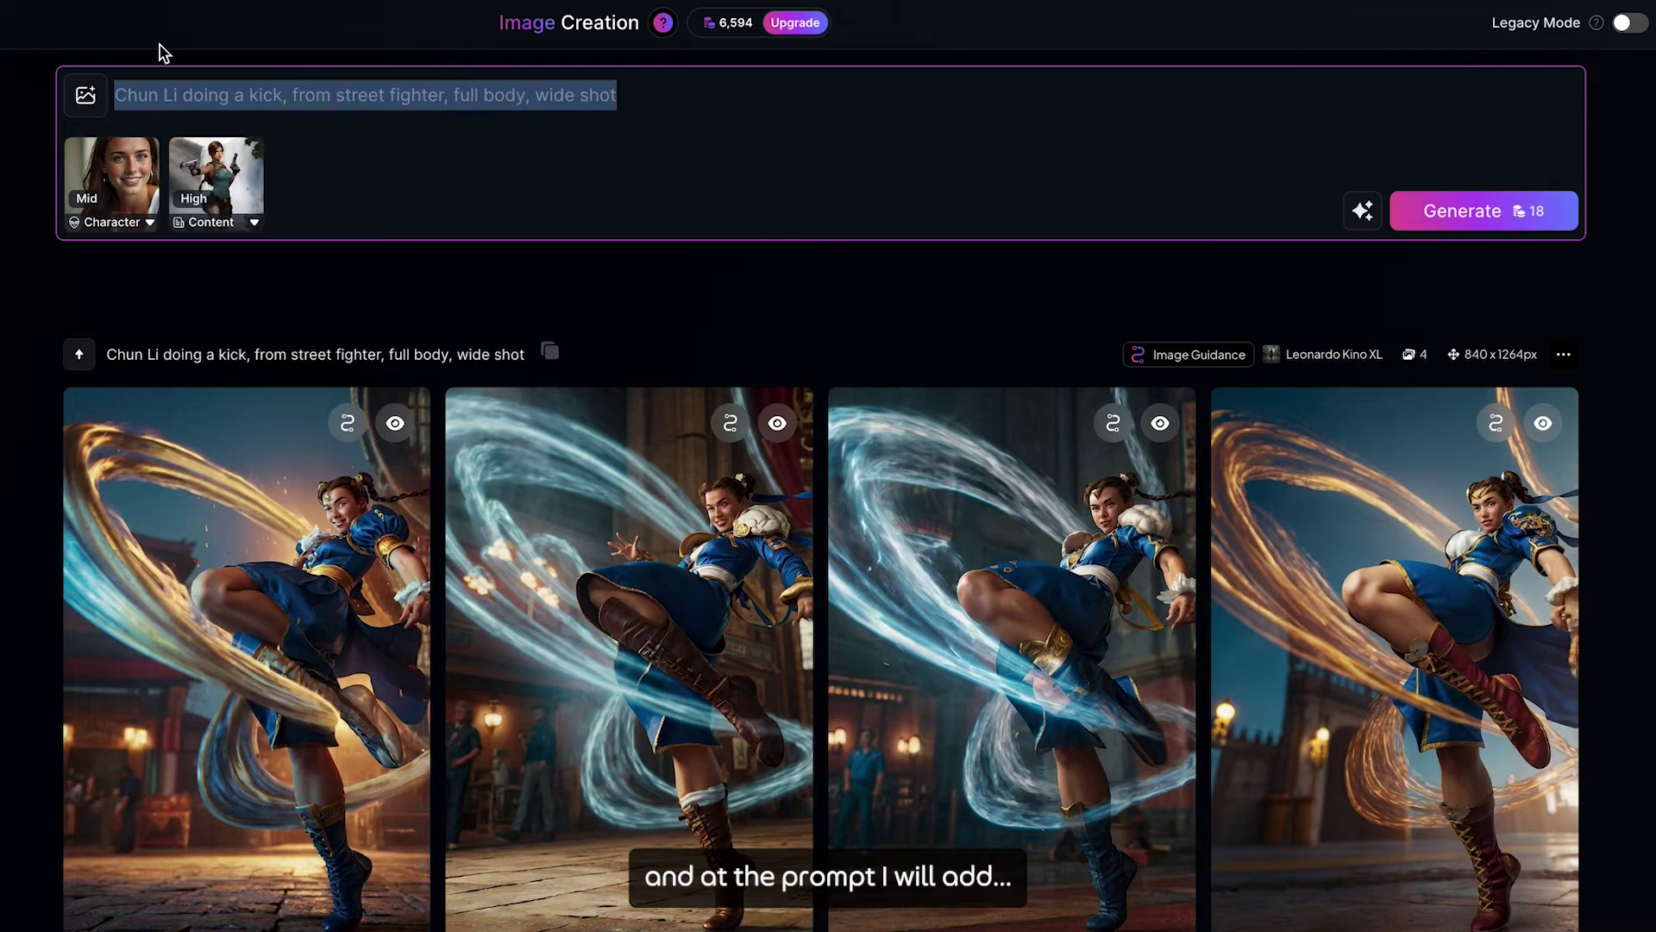
type("Lara croft, holding a watergun by the waterfall, eyes looking to the left, full body, wide shot")
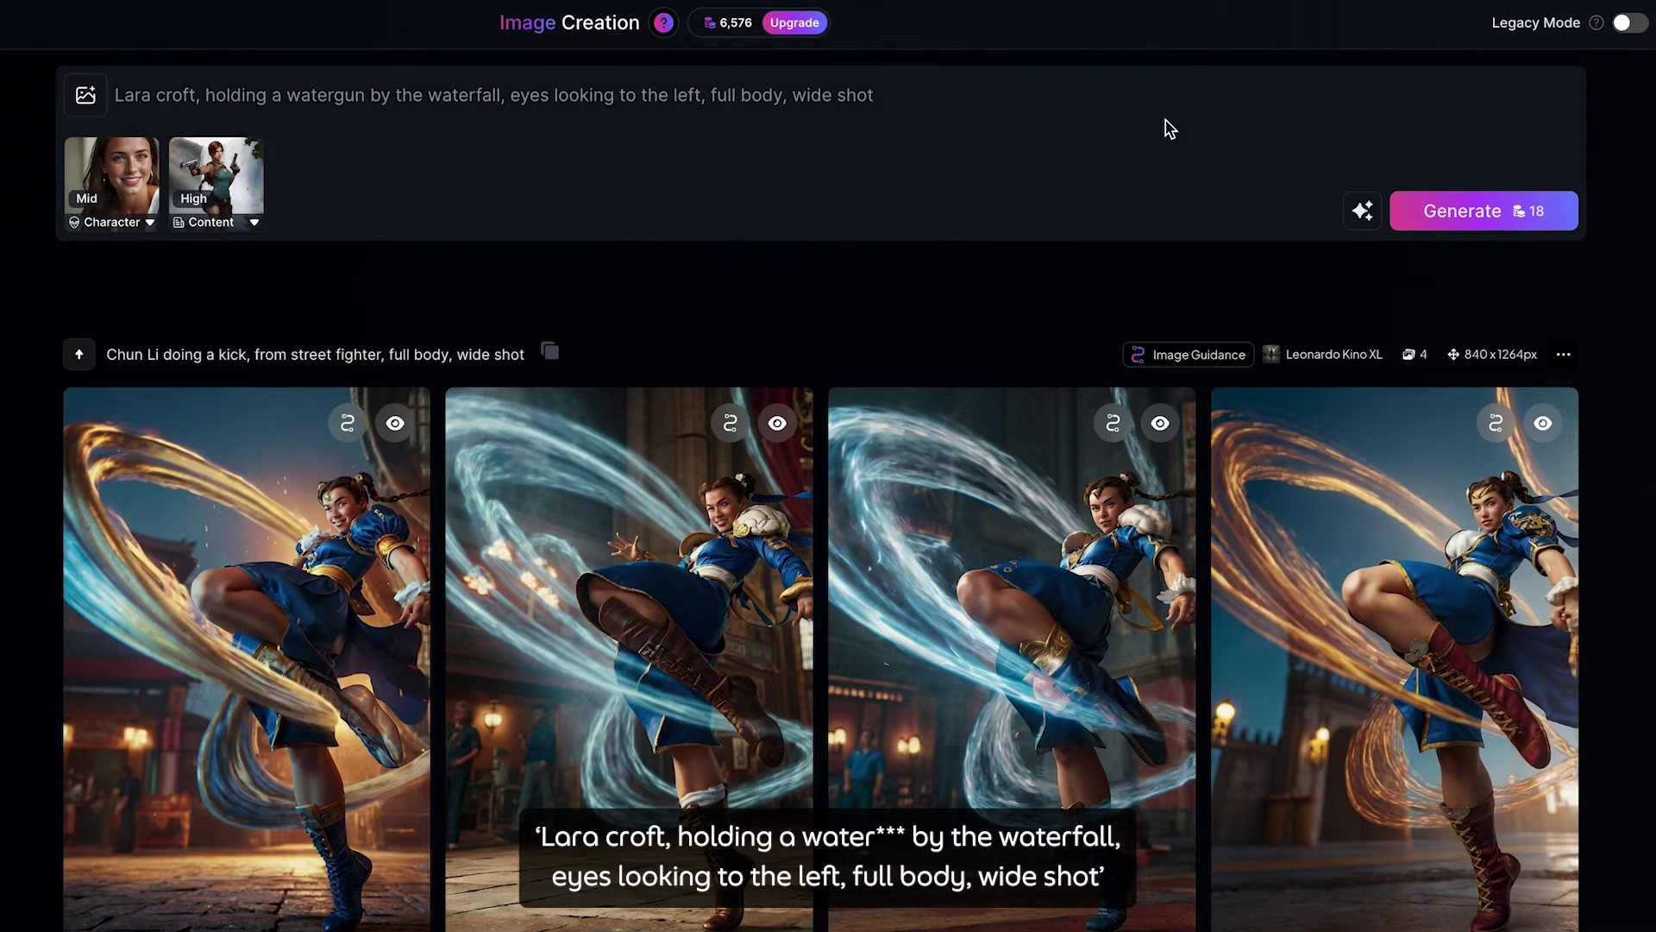
left_click(1495, 216)
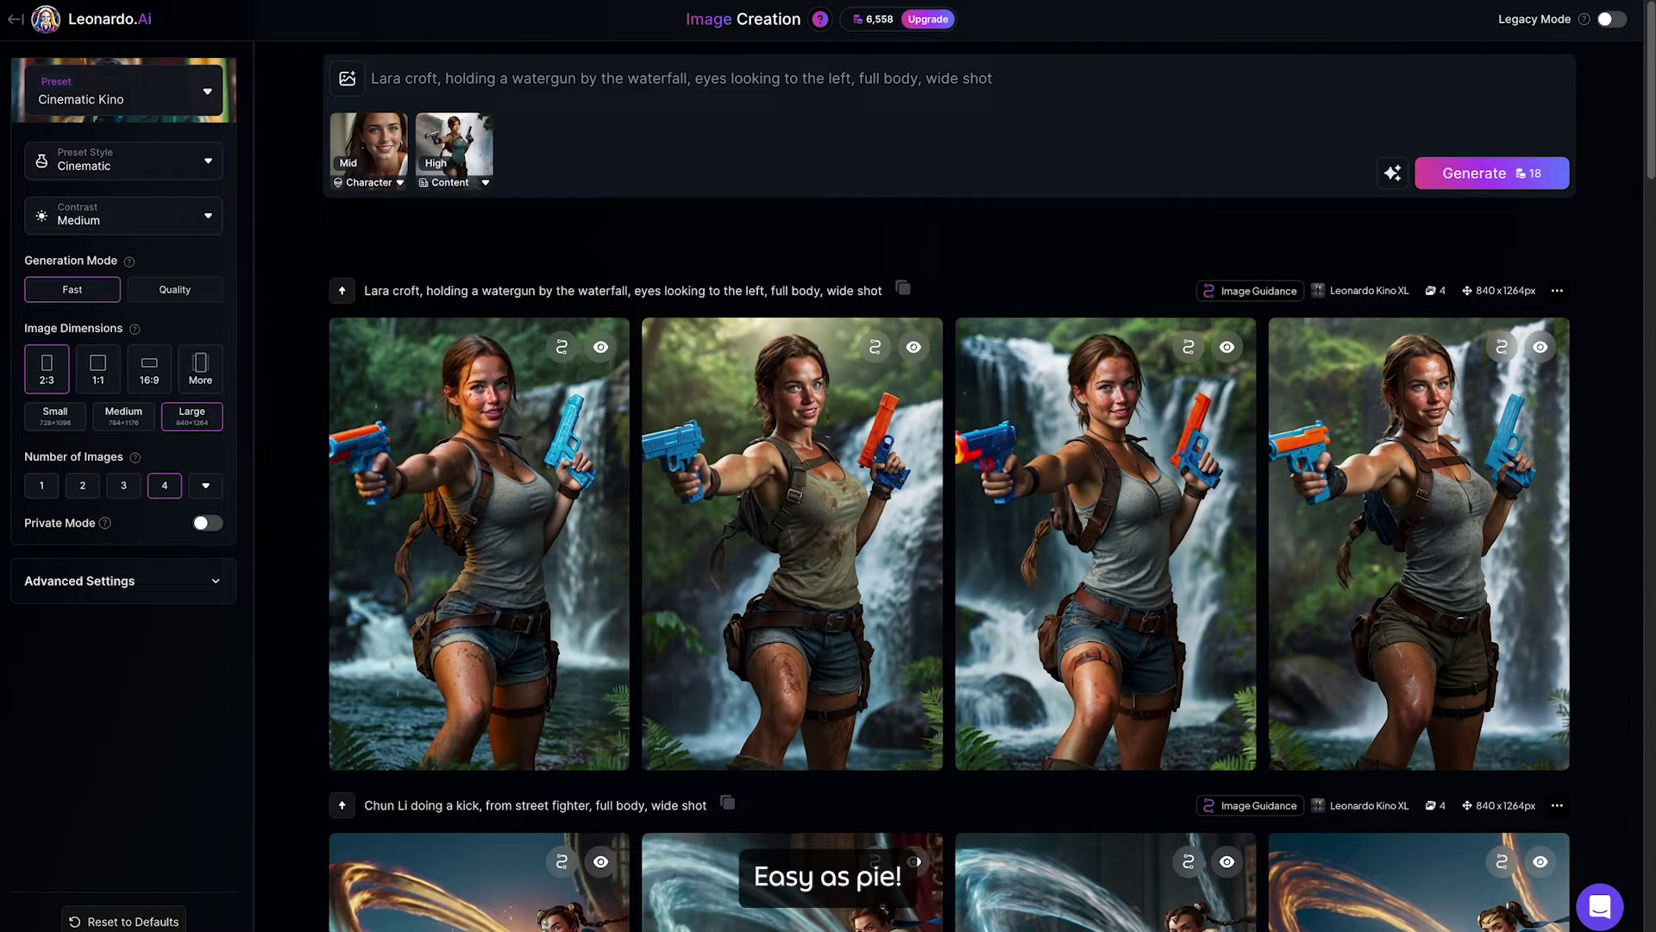
Step: Open the first Lara Croft water-gun image enlarged and step through all four results
left_click(479, 544)
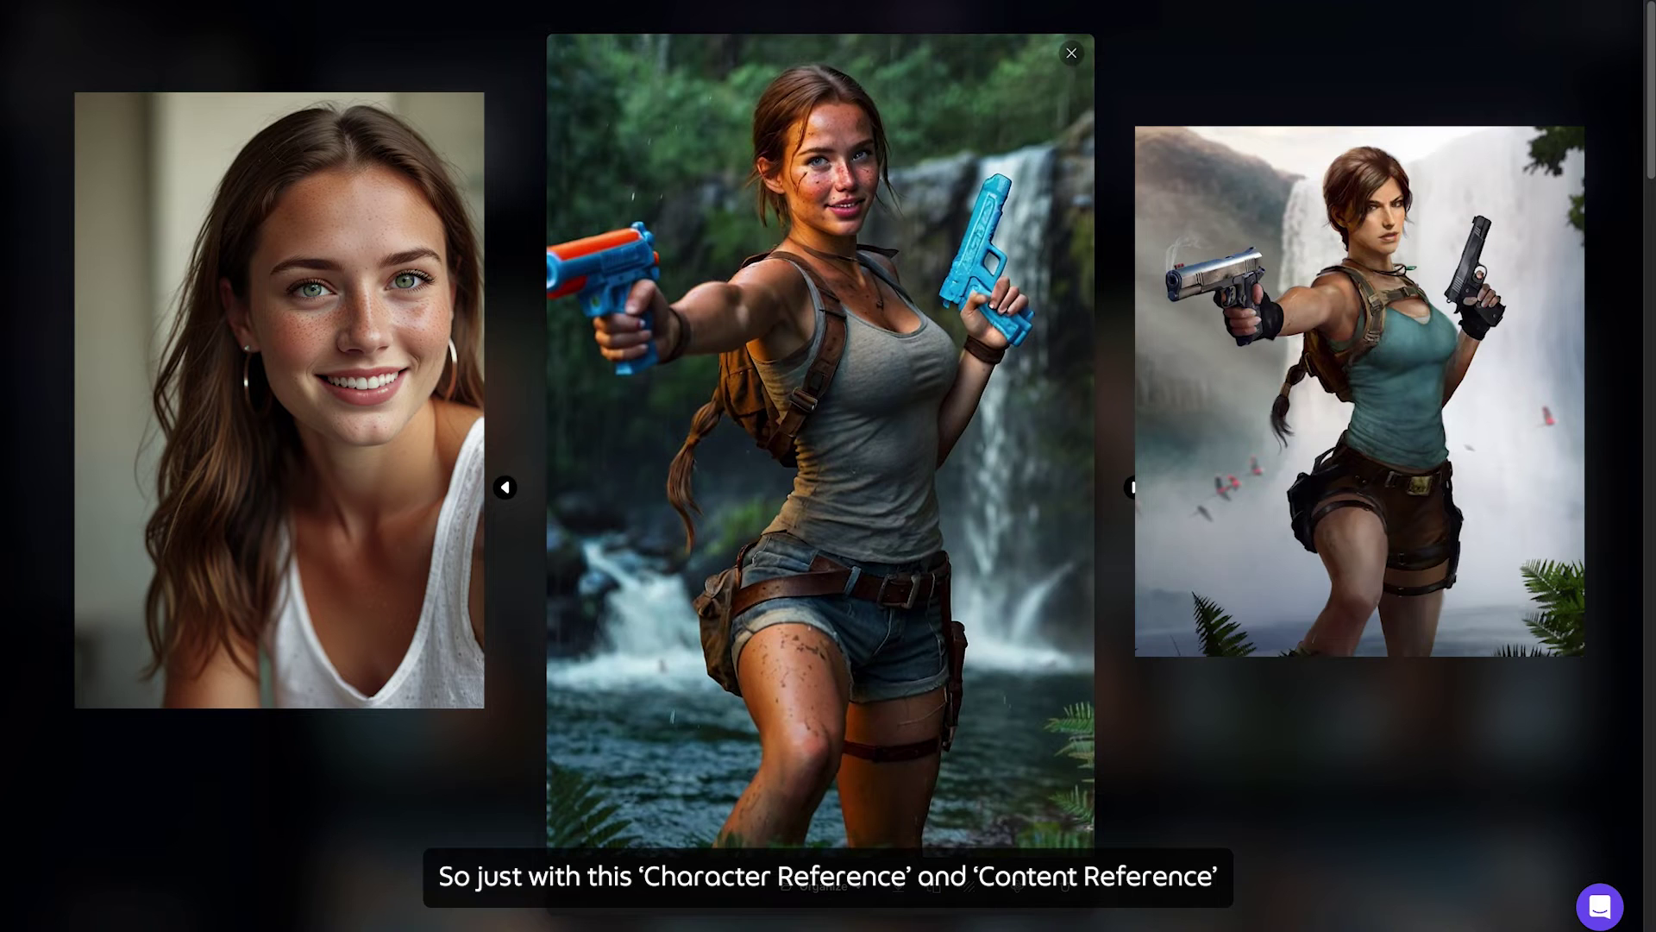
left_click(505, 487)
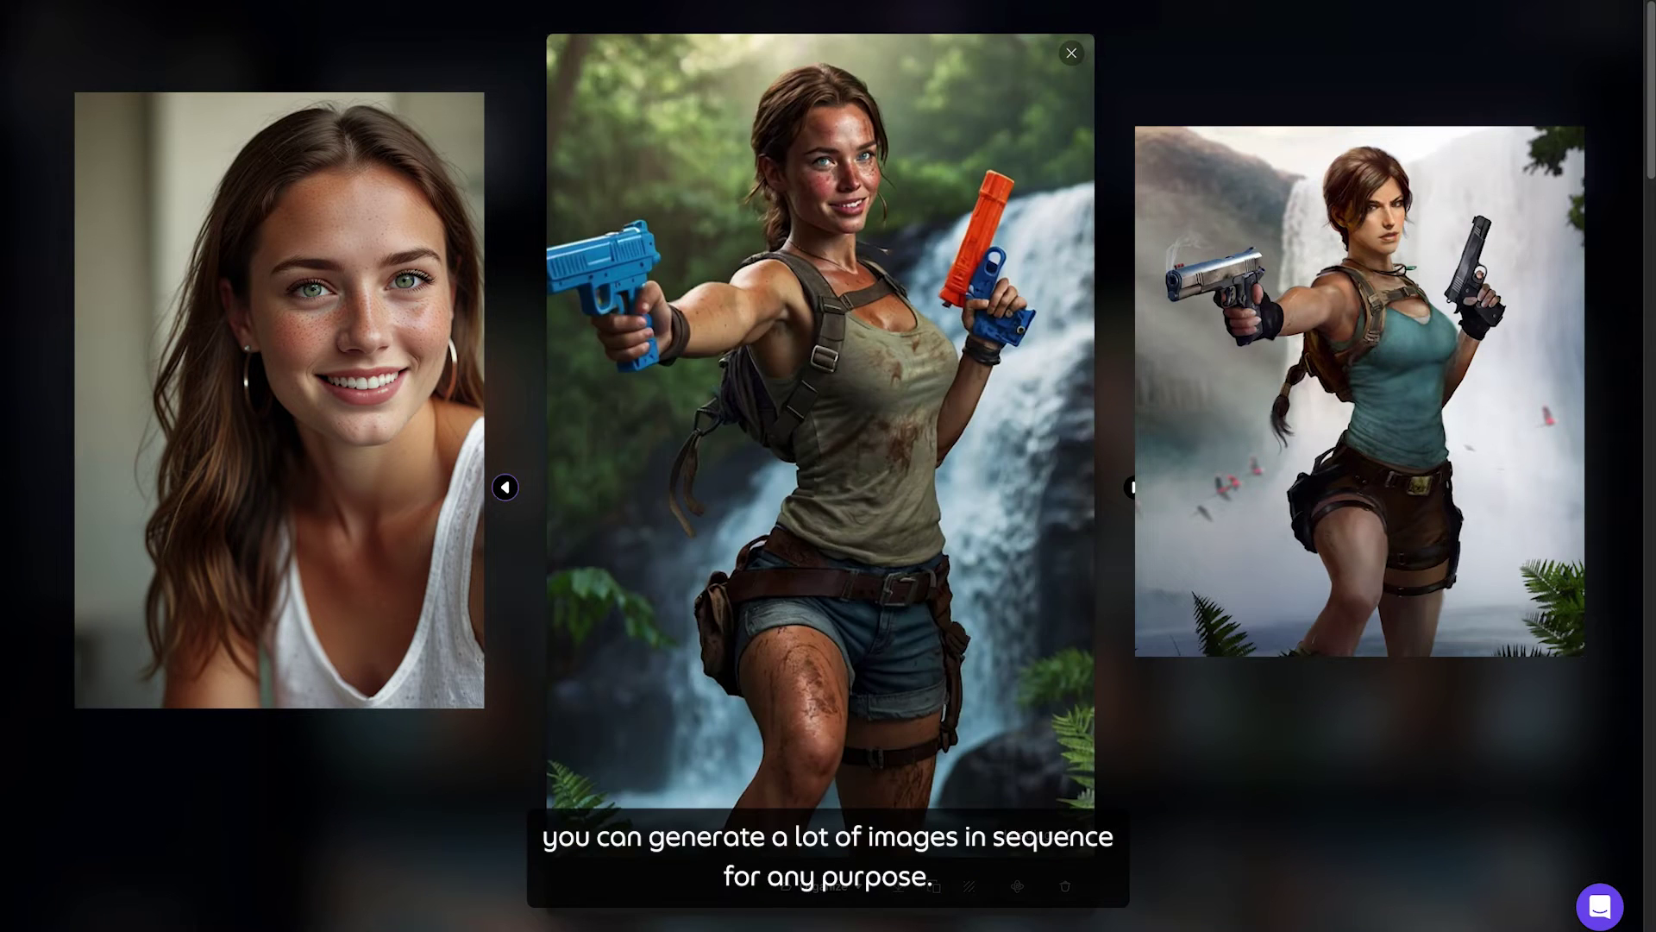
left_click(505, 487)
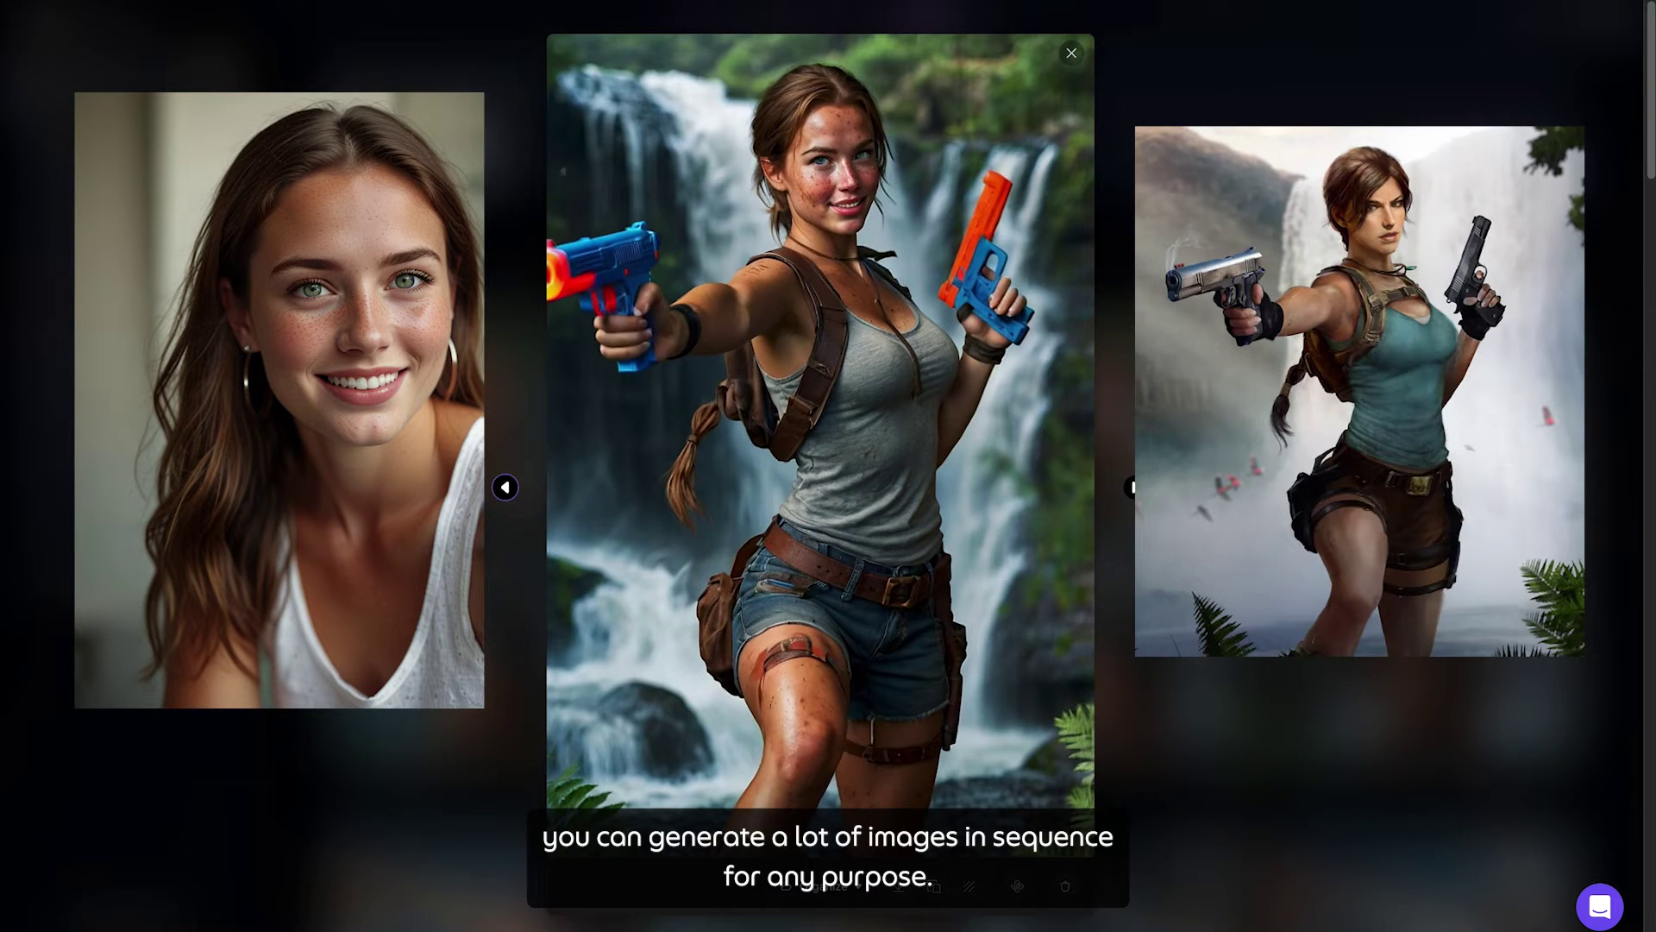
left_click(505, 487)
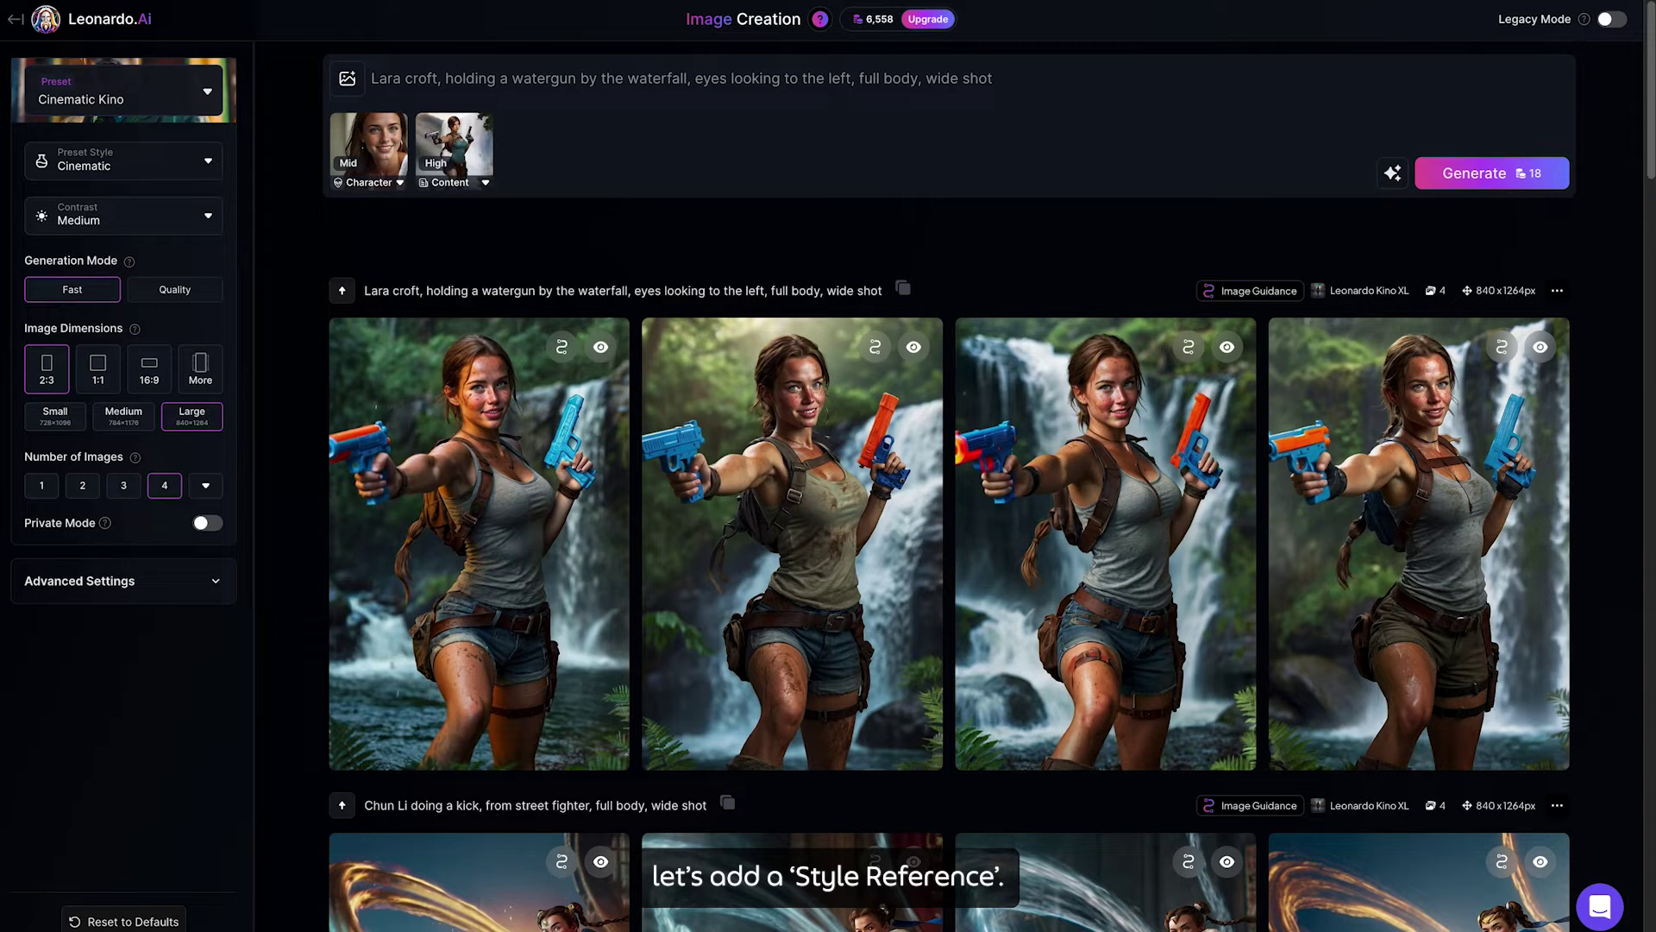
Step: Choose Style Reference as the guidance type and upload the neon cyberpunk street image
left_click(349, 83)
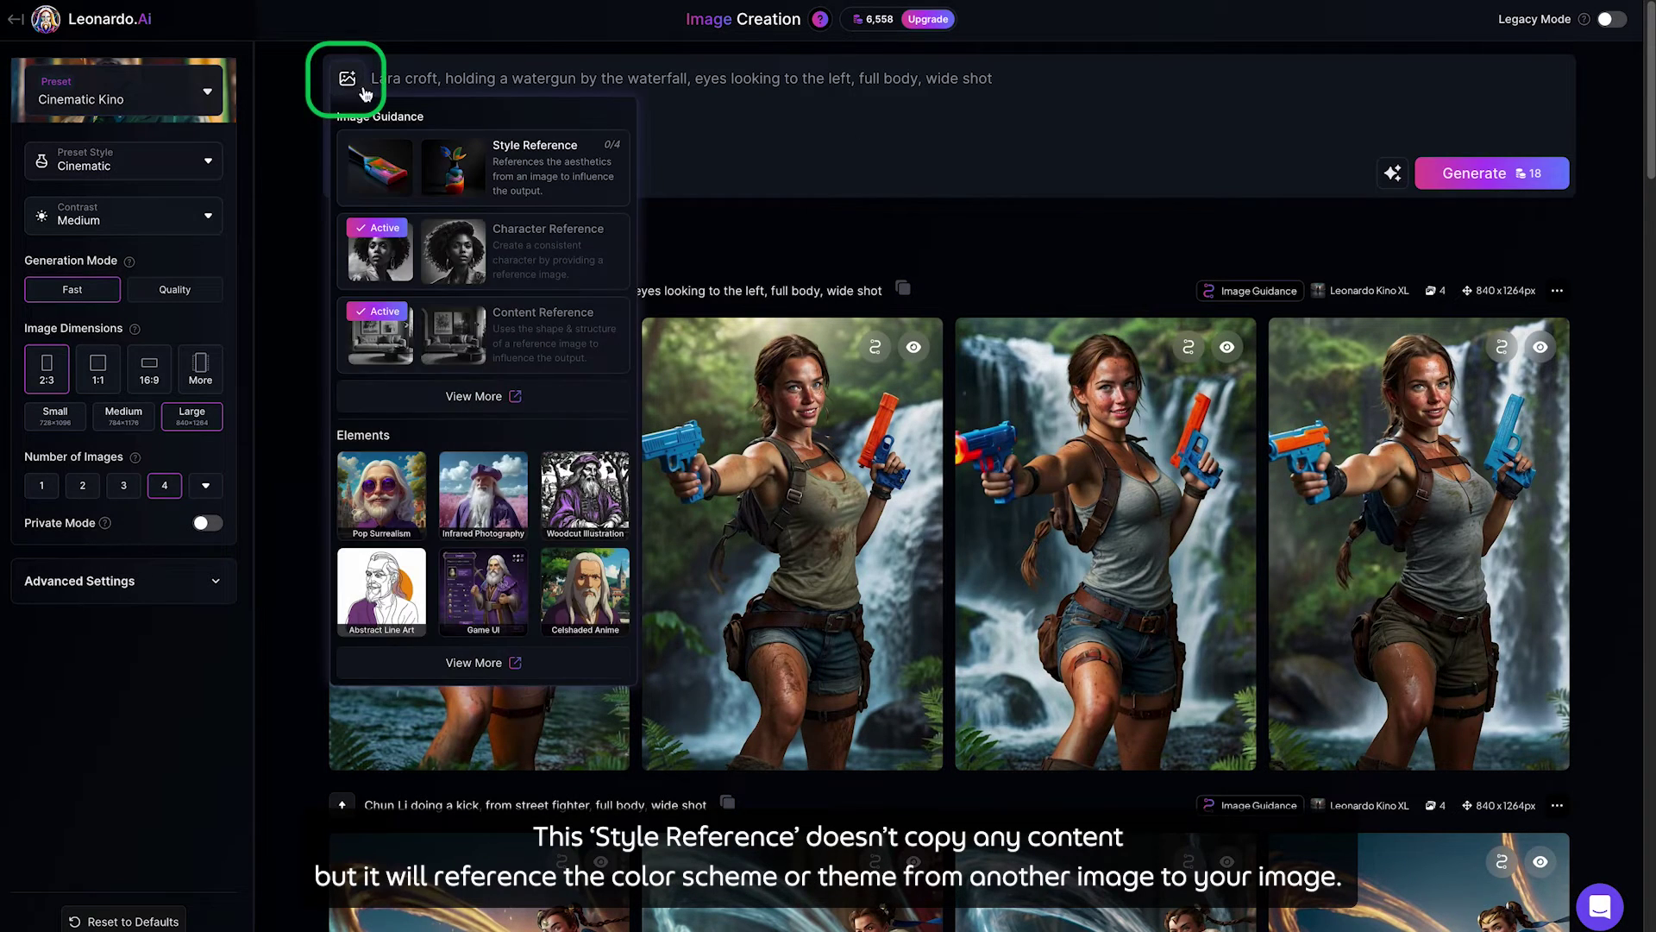
left_click(549, 395)
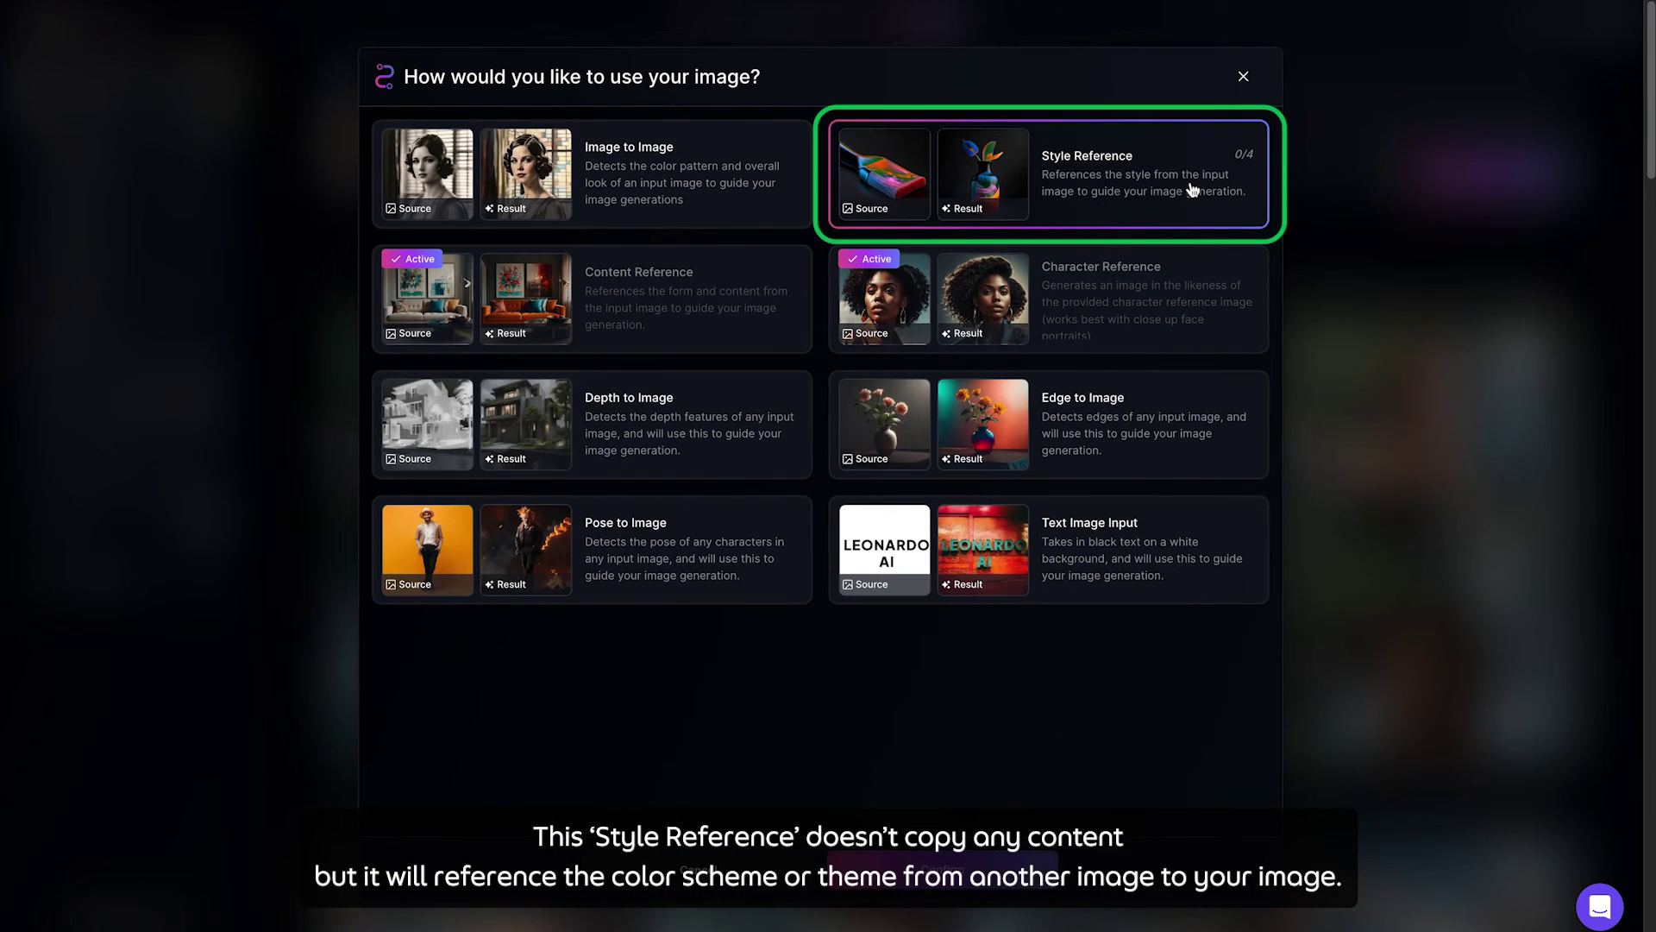
left_click(1008, 877)
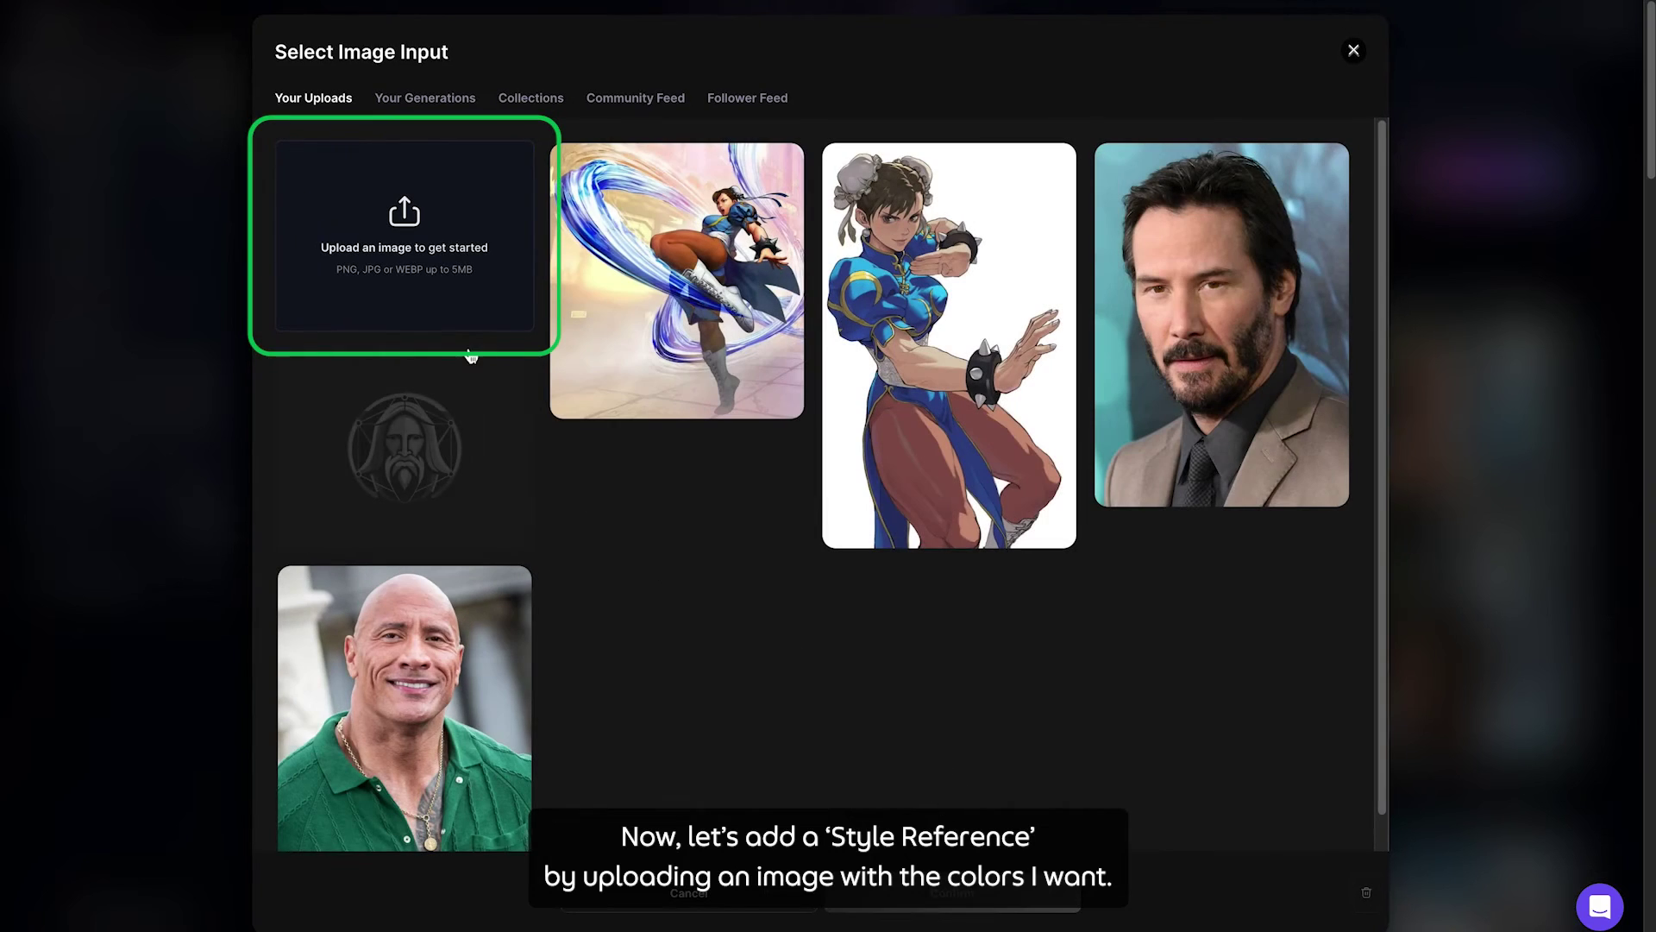
left_click(439, 271)
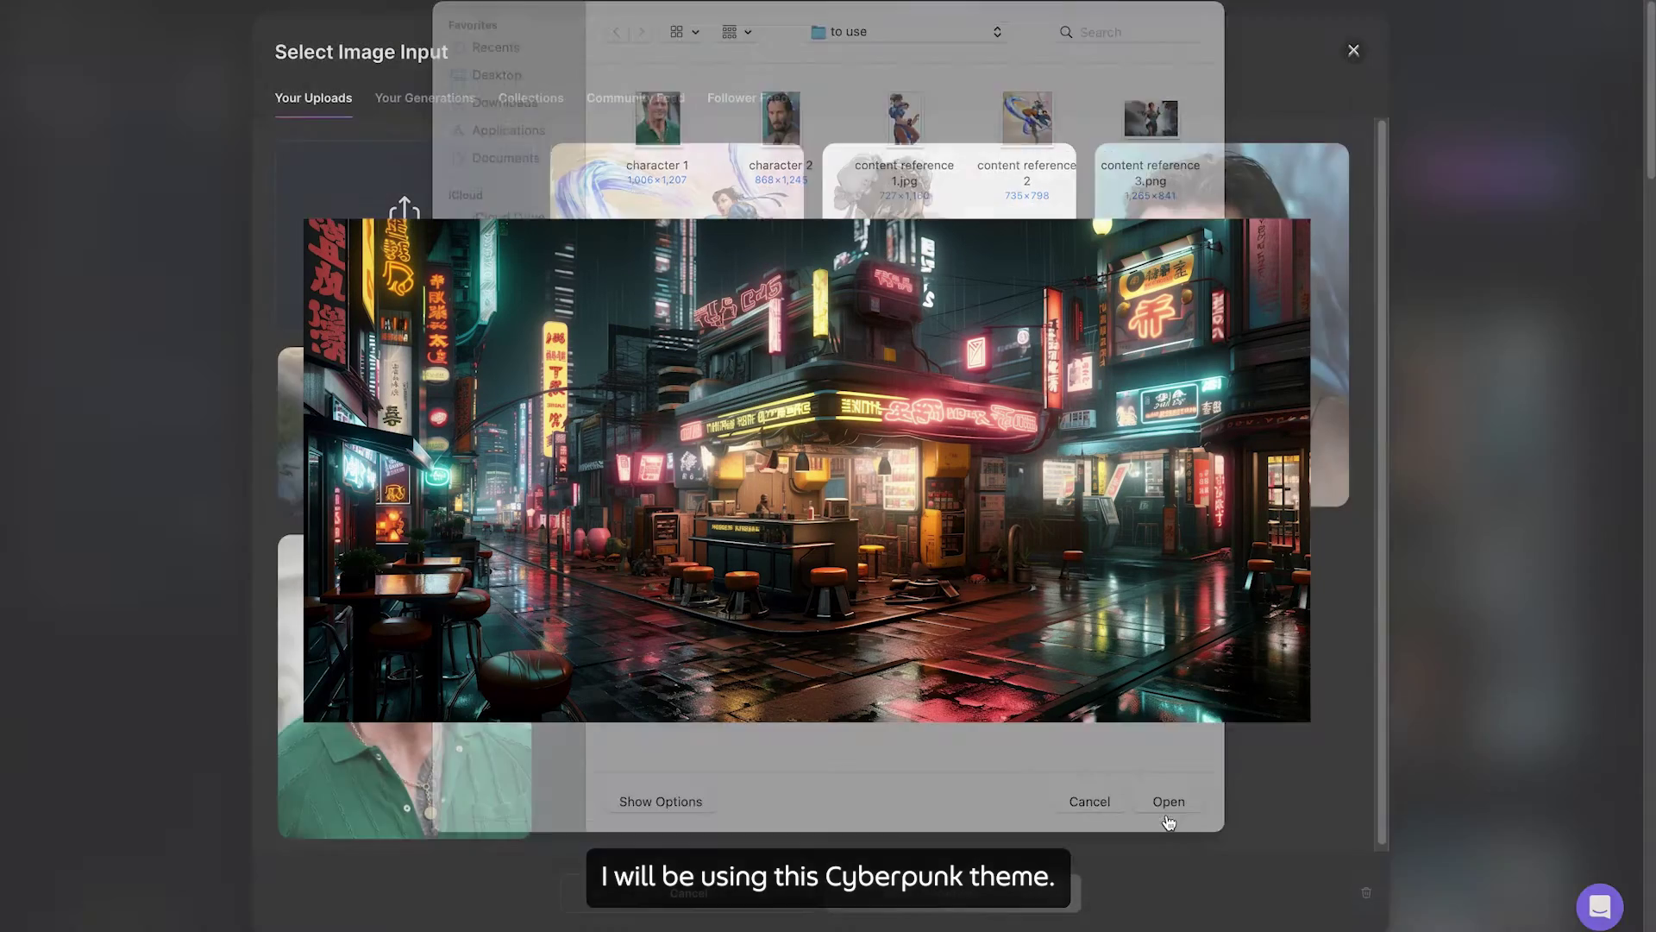
left_click(1169, 816)
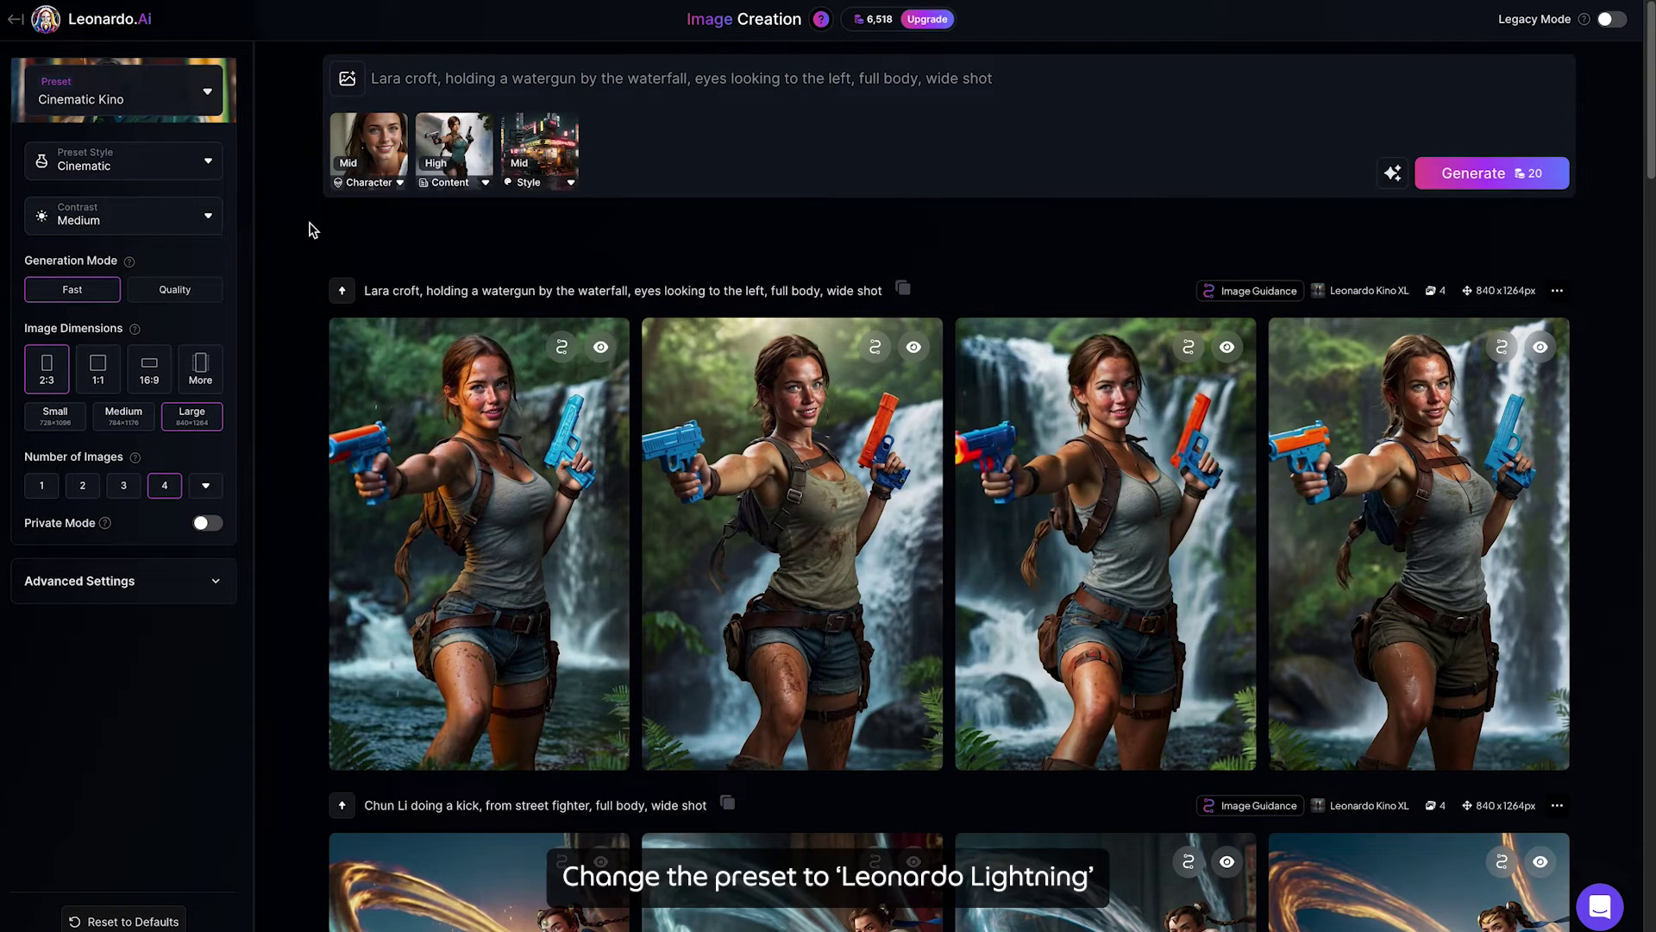
Step: Switch the preset to Leonardo Lightning, regenerate the Lara Croft images, and open the first enlarged
left_click(121, 91)
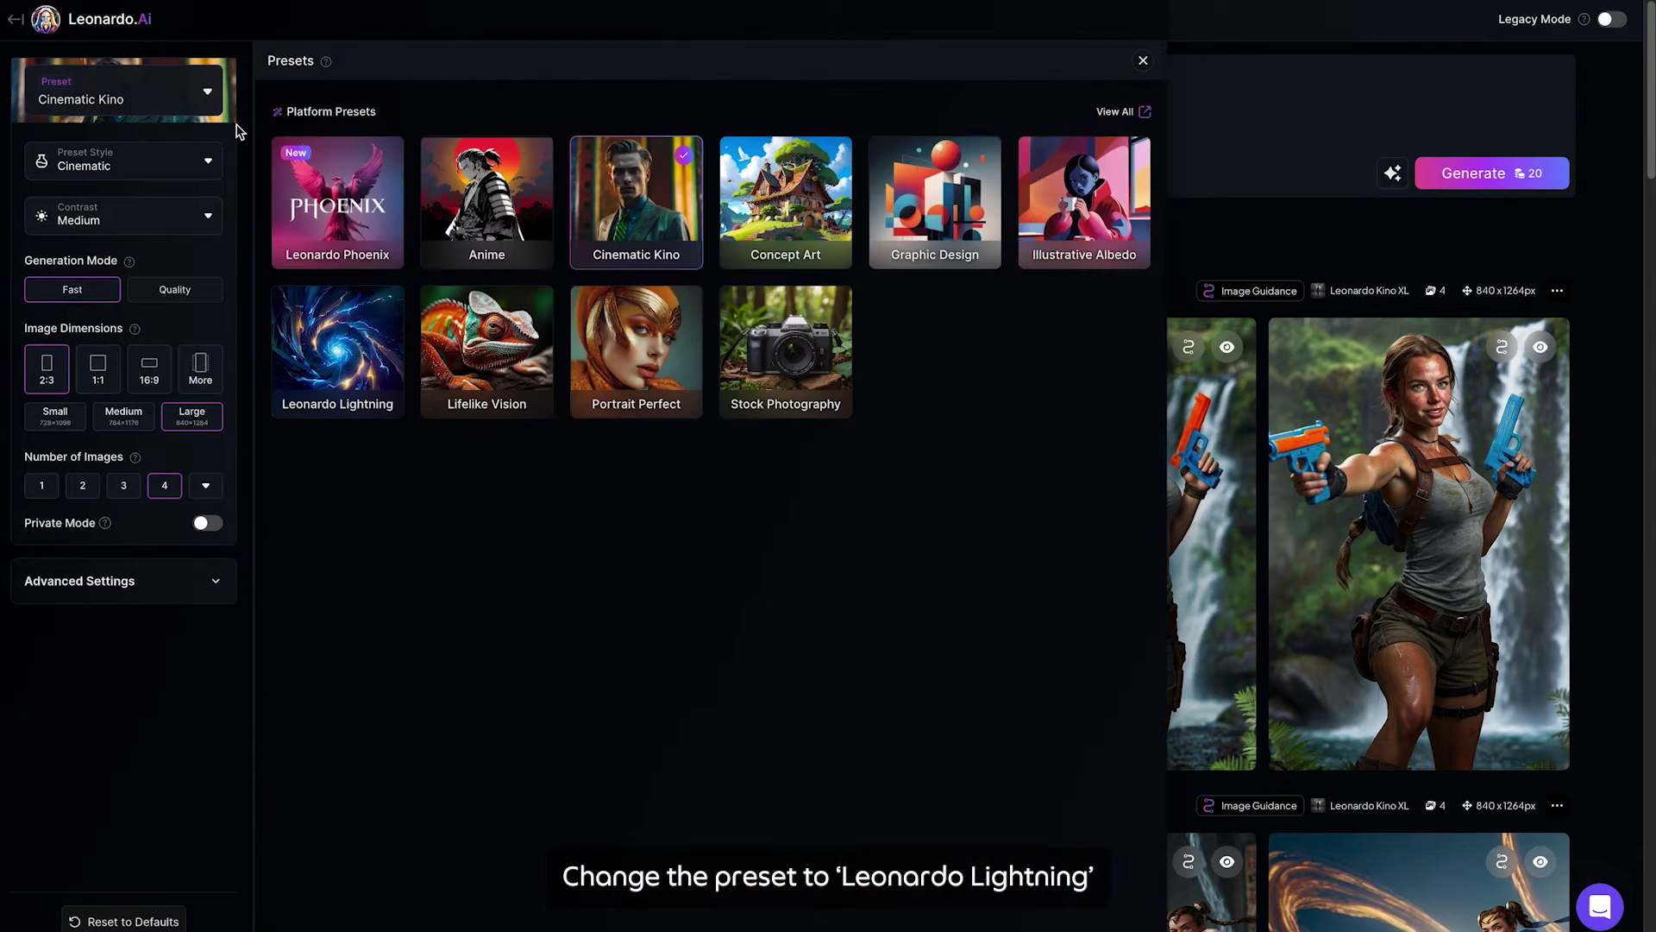
left_click(330, 329)
left_click(1143, 62)
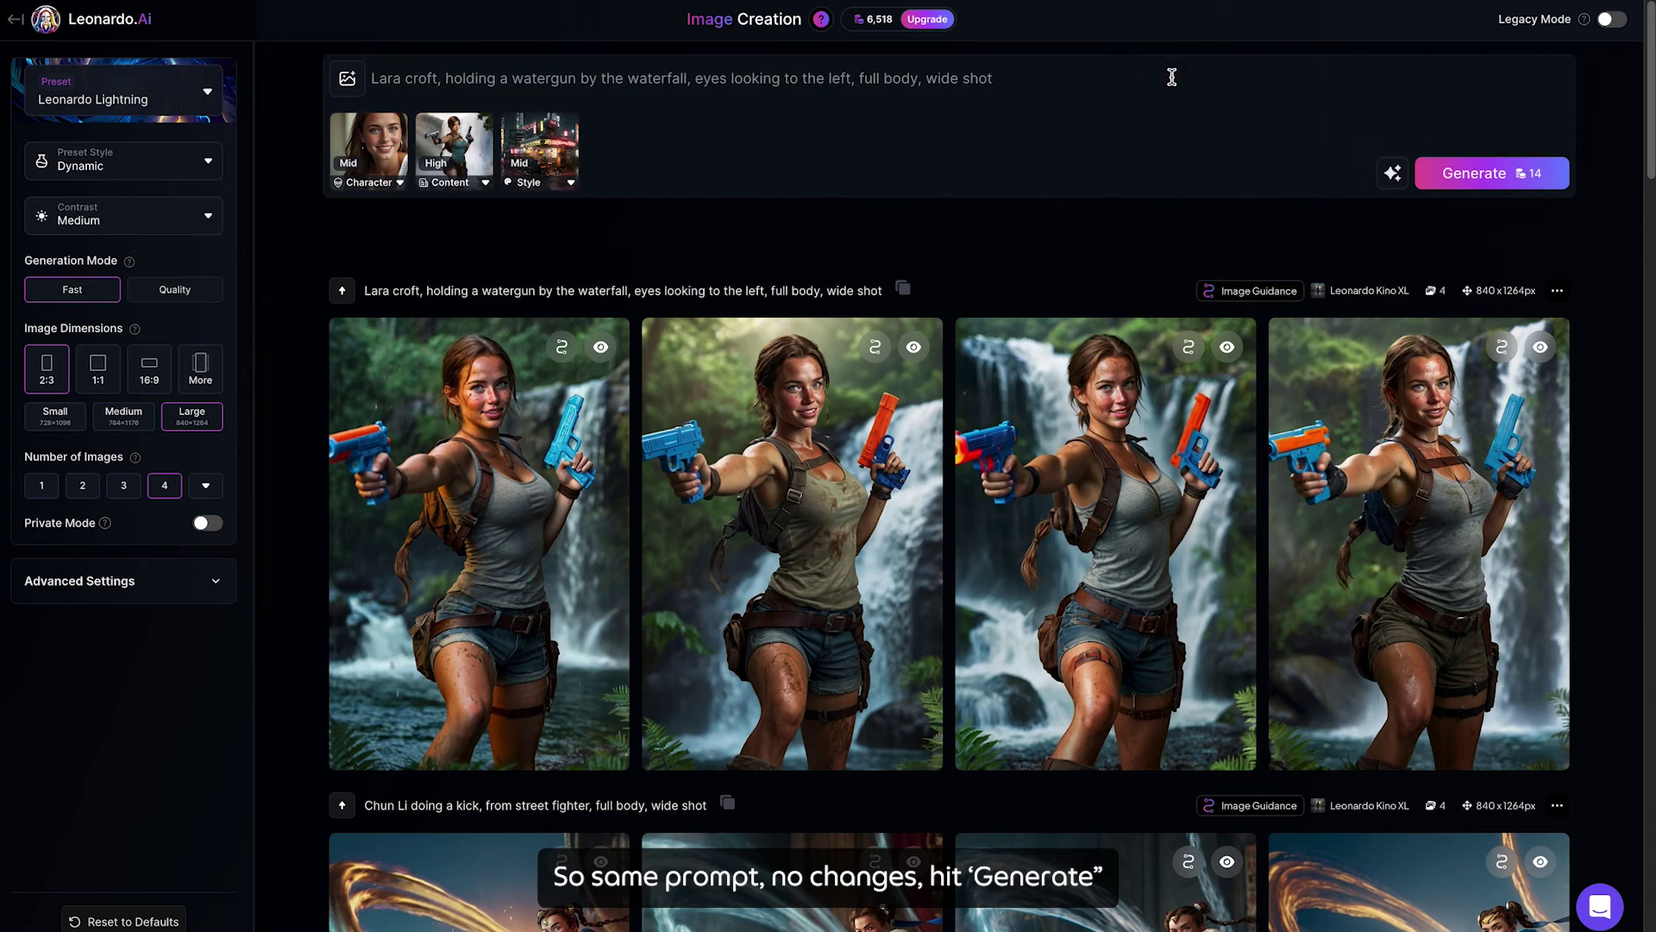
left_click(1424, 173)
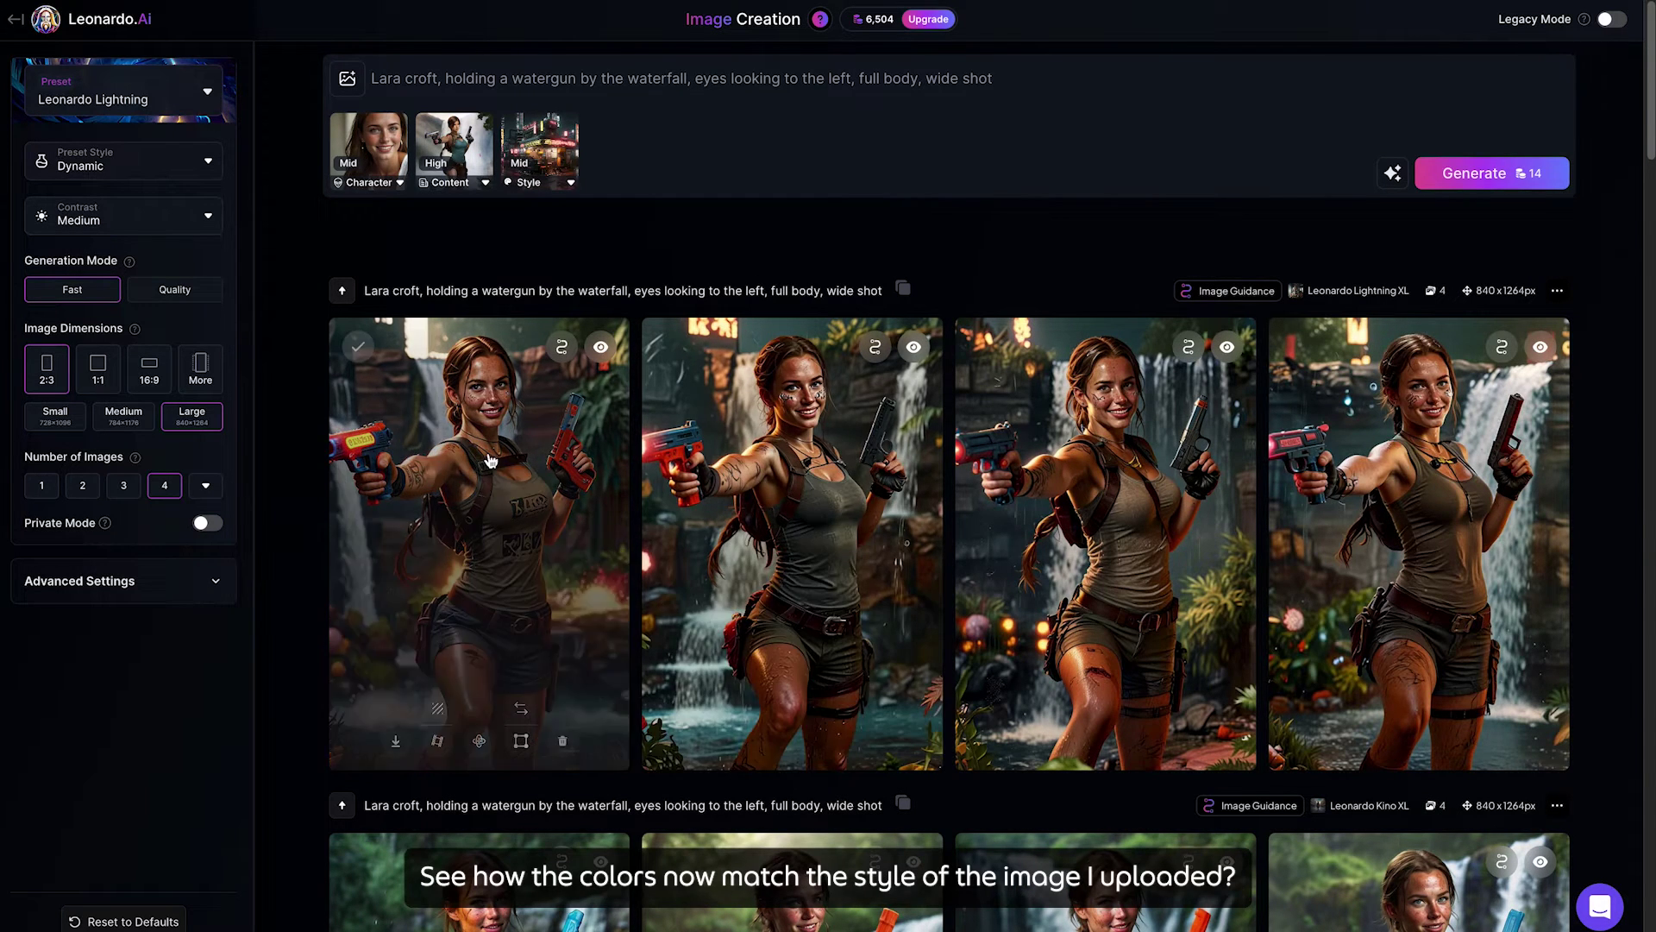
left_click(524, 448)
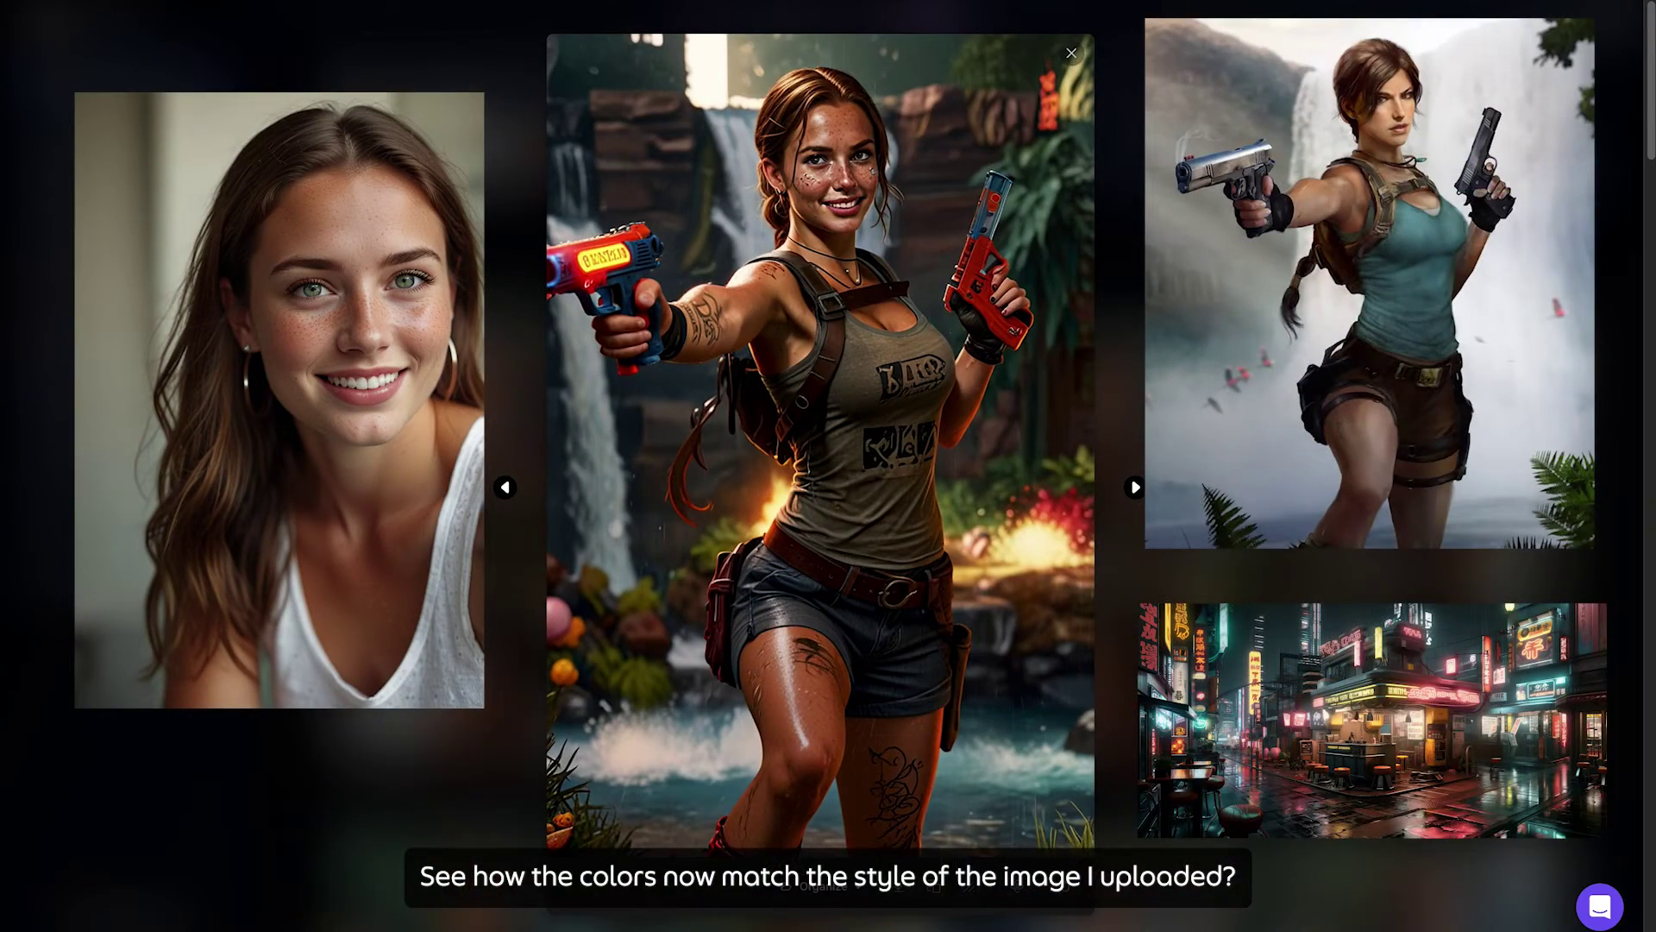
left_click(505, 488)
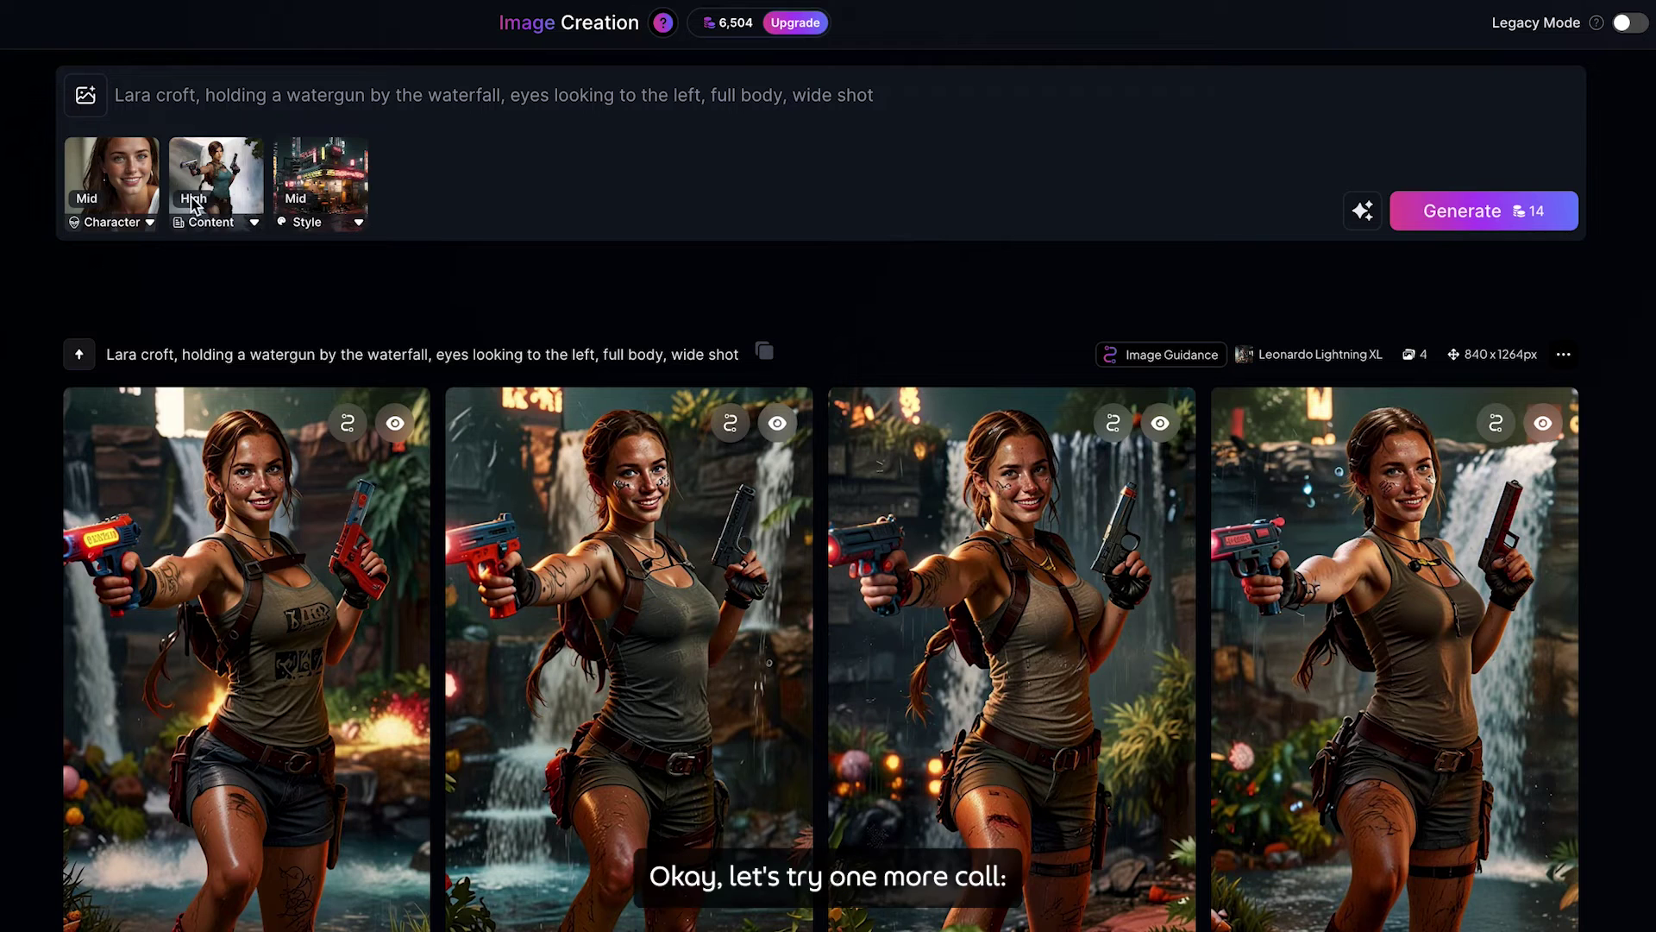
Step: Remove the three old guidance images and clear the Lara Croft prompt
left_click(145, 153)
left_click(145, 153)
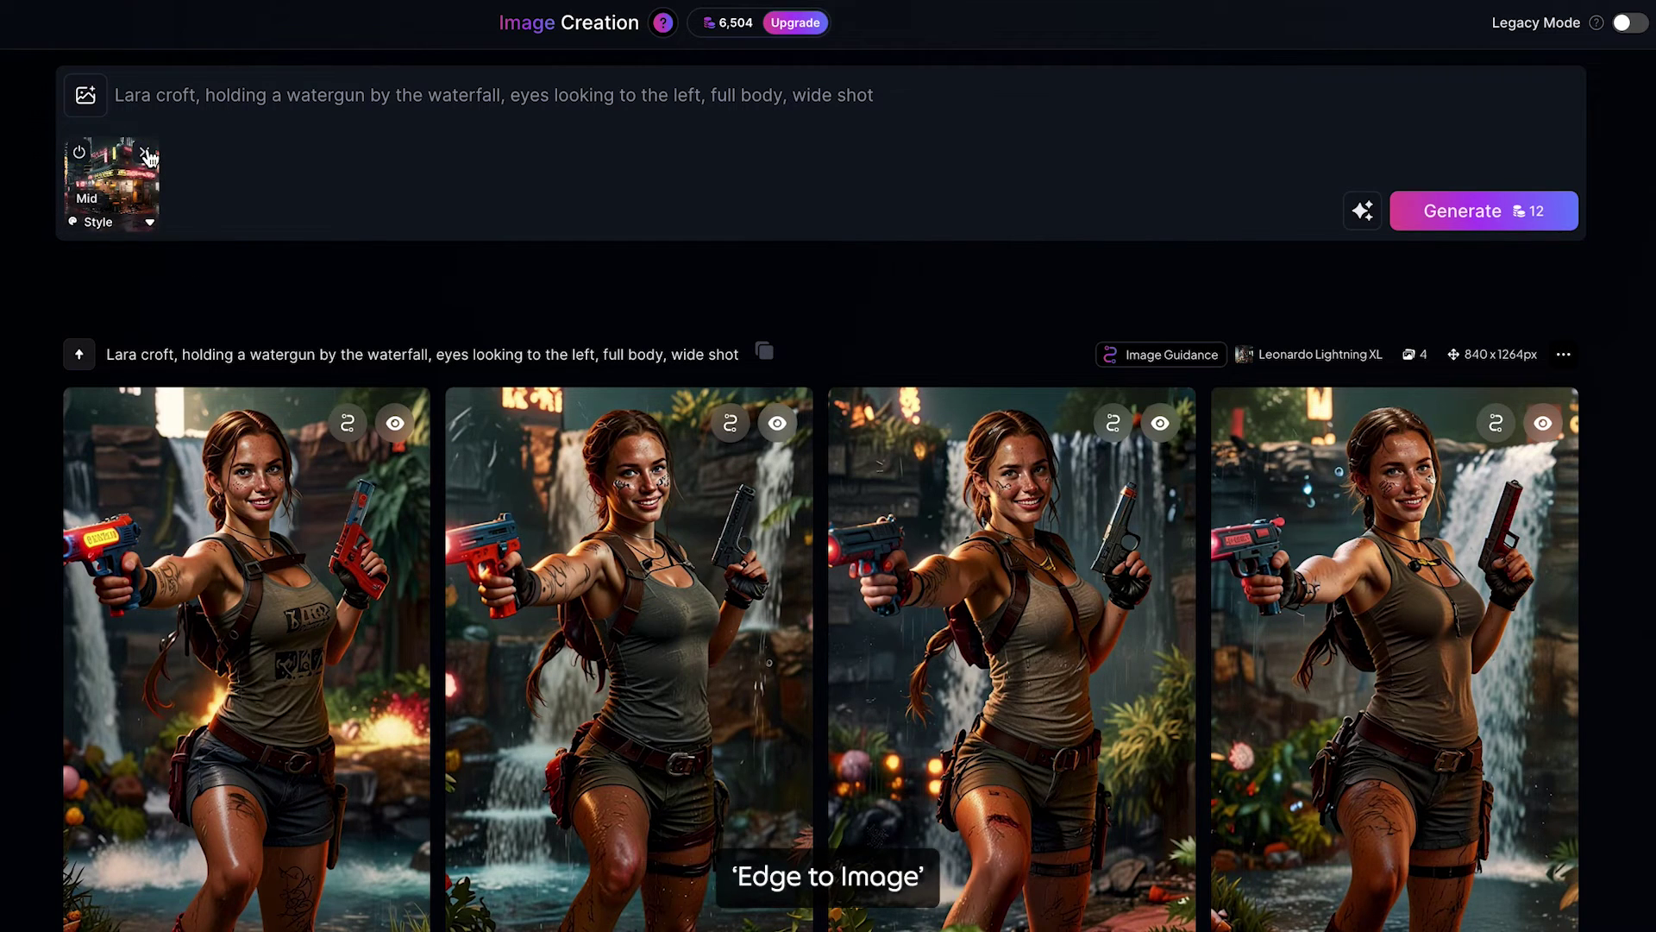
left_click(145, 153)
triple_click(651, 102)
key("BackSpace")
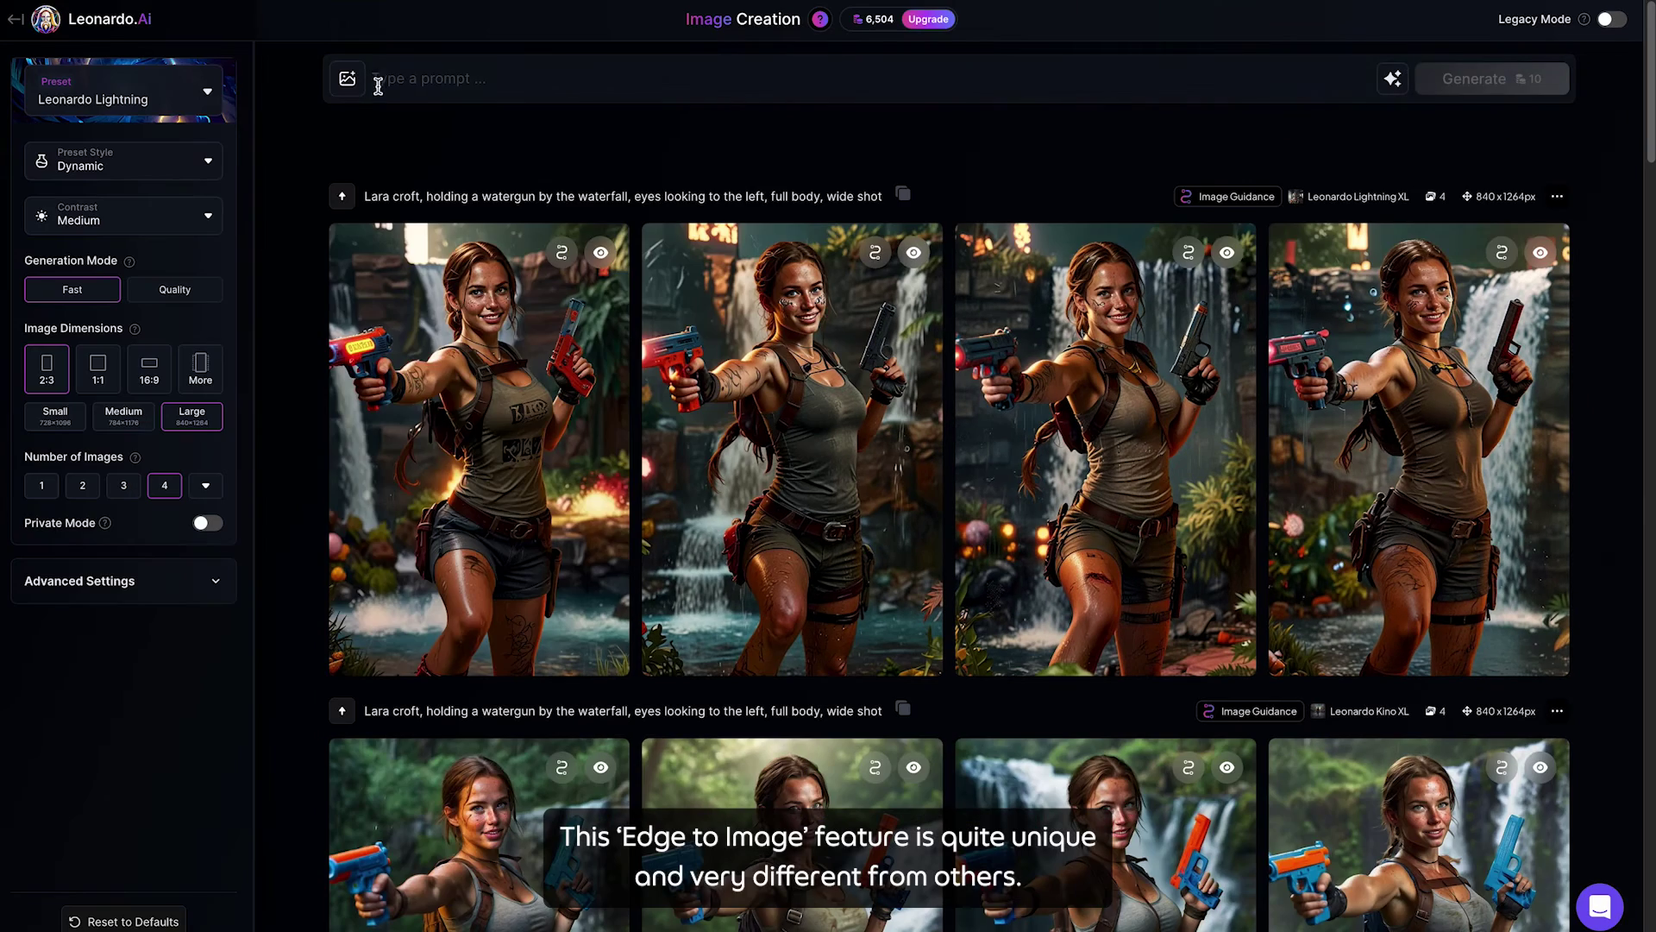
Step: Add 'edge to image.jpg', the white house photo, as Edge to Image guidance
left_click(86, 95)
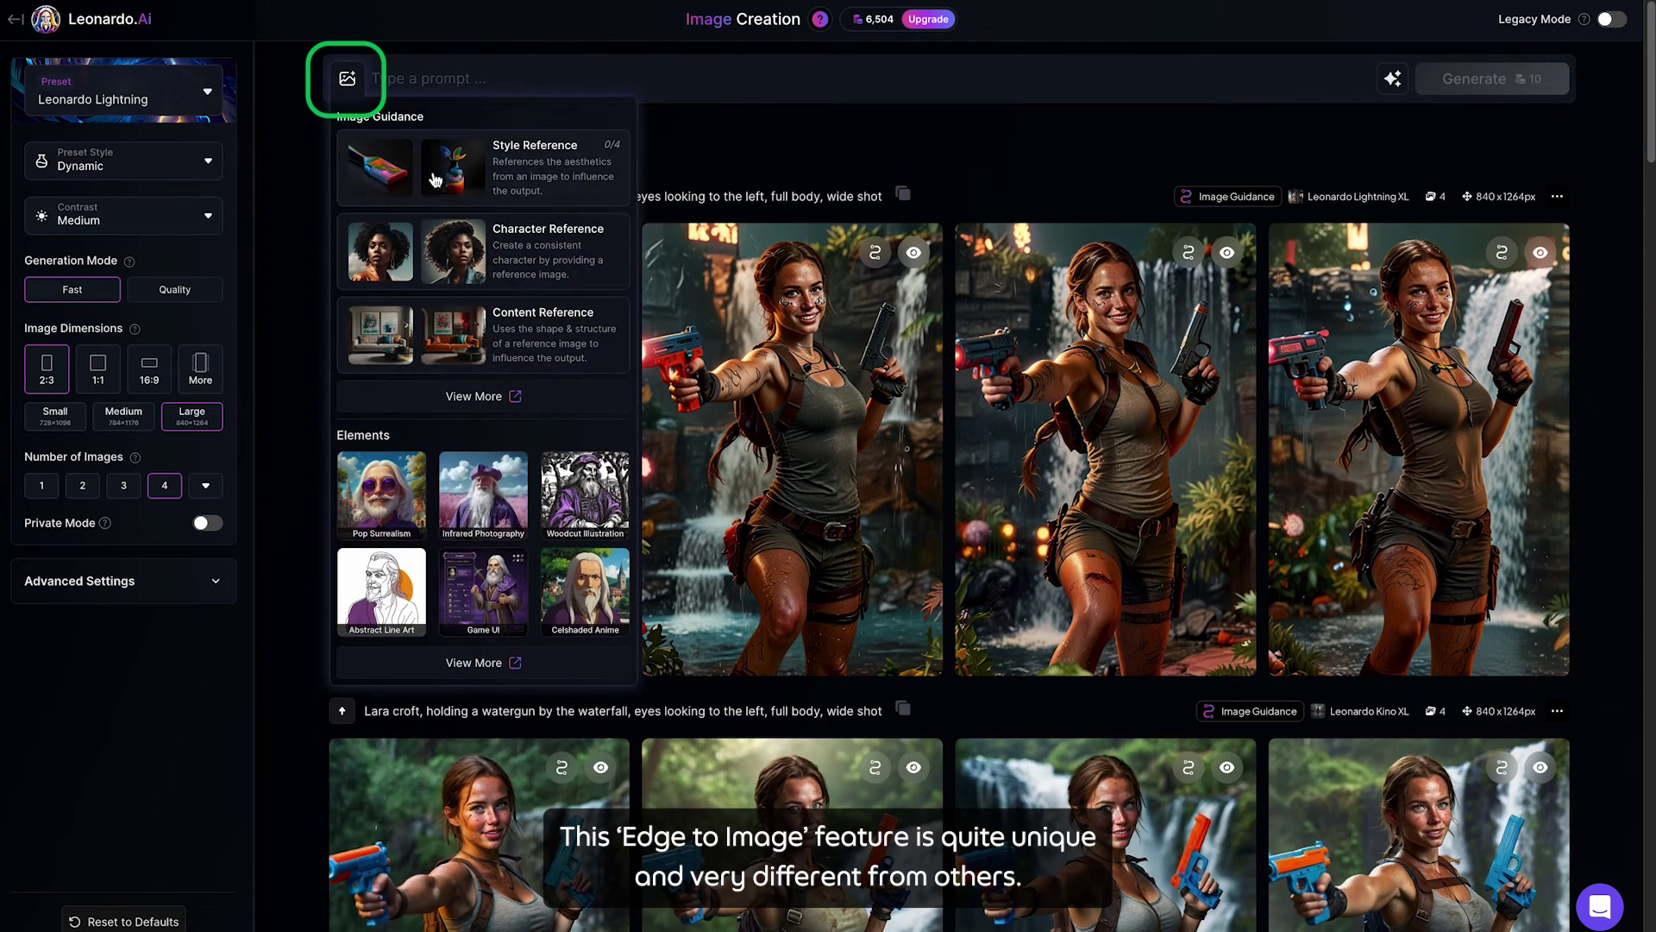
left_click(540, 398)
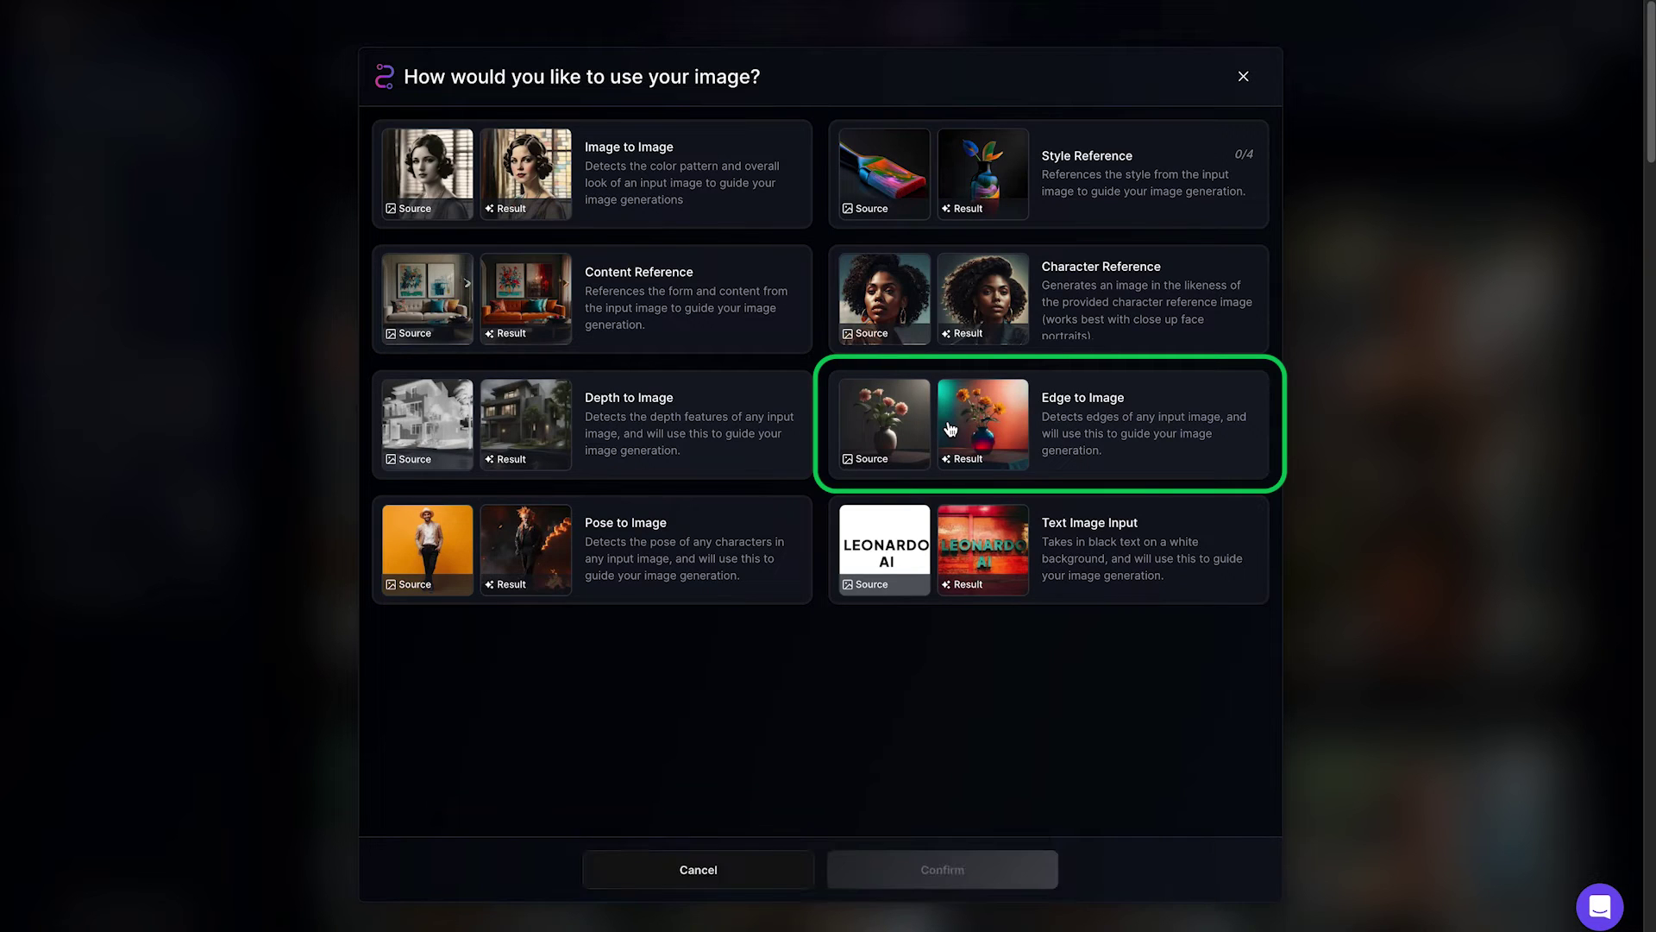
left_click(1138, 417)
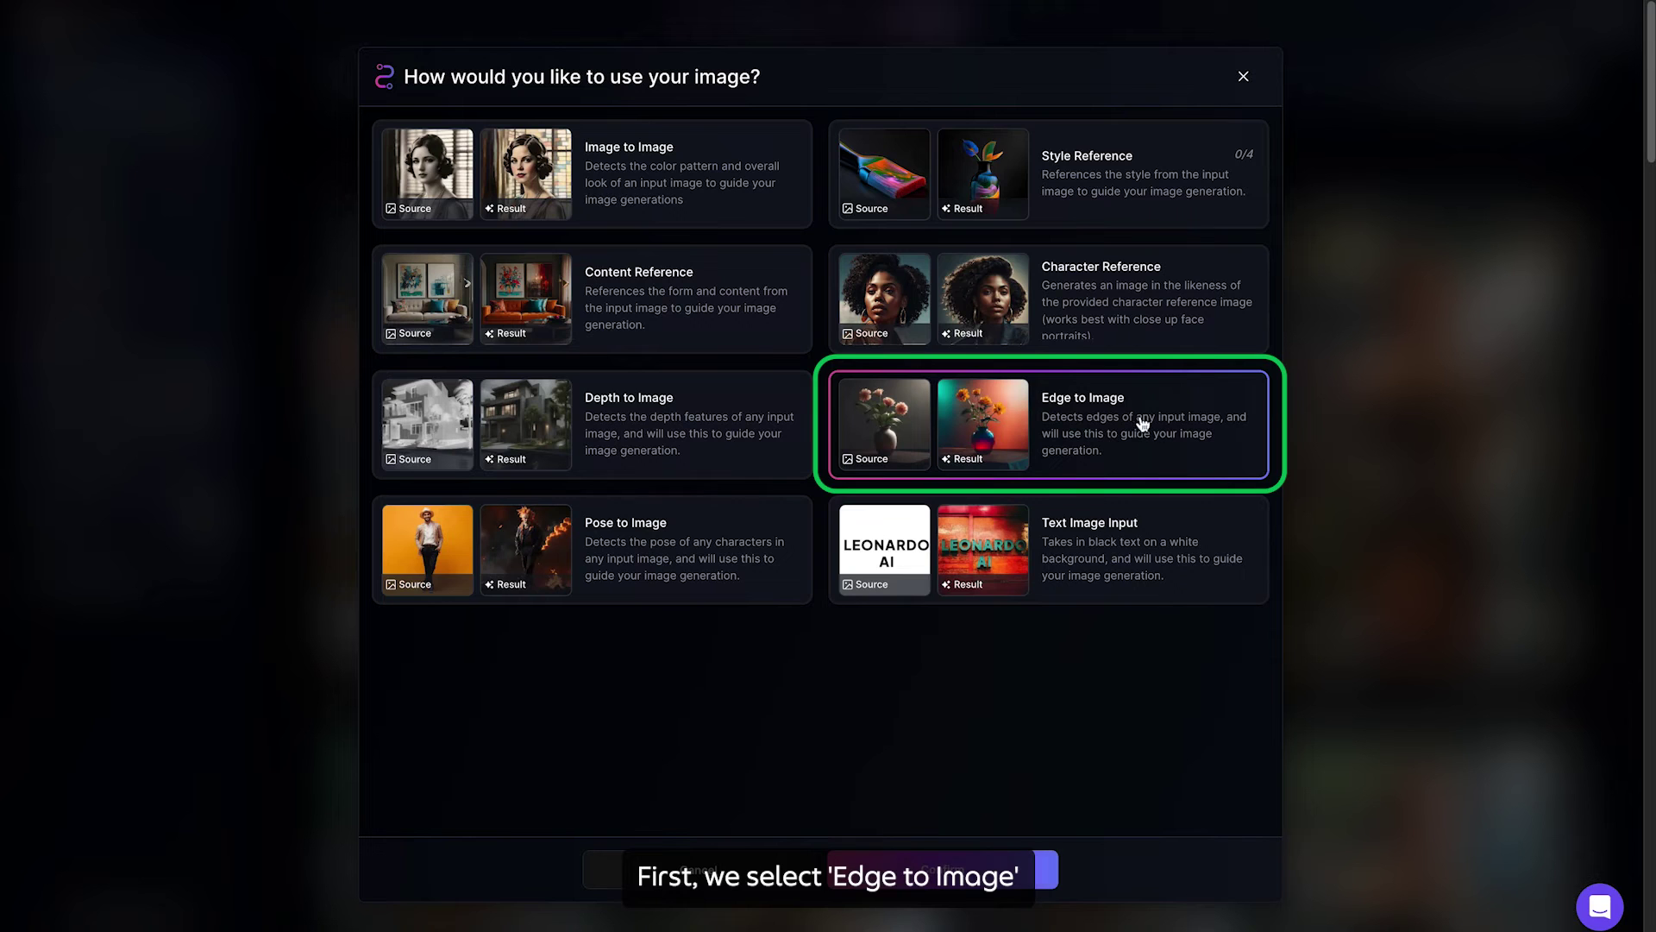
left_click(975, 858)
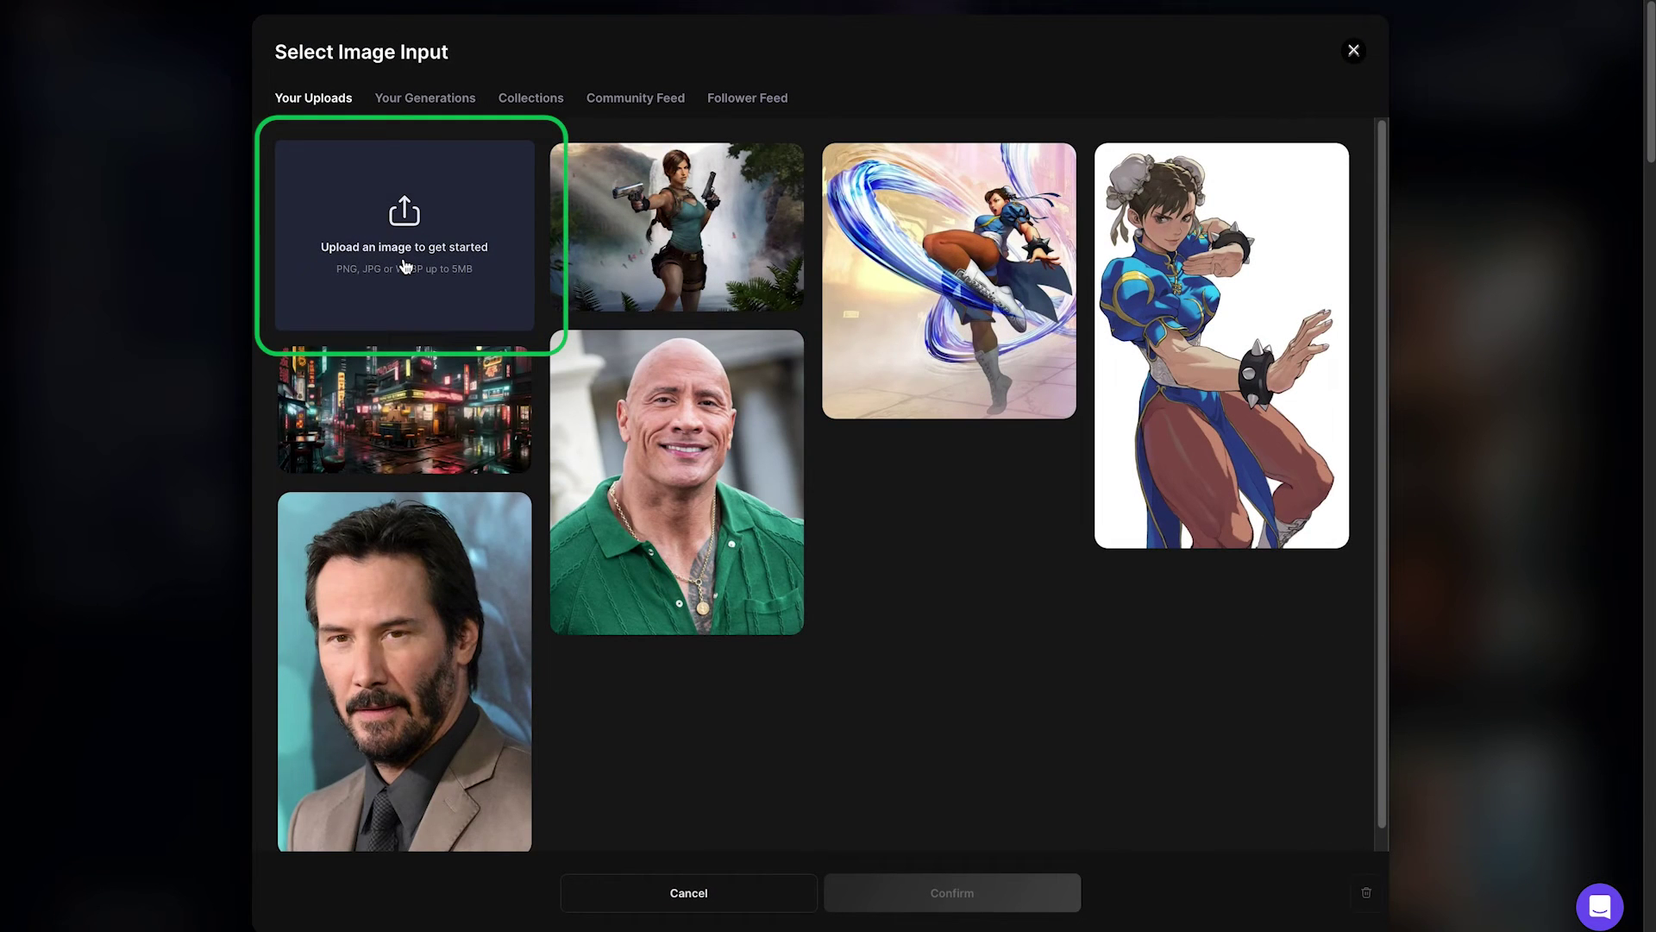
left_click(406, 263)
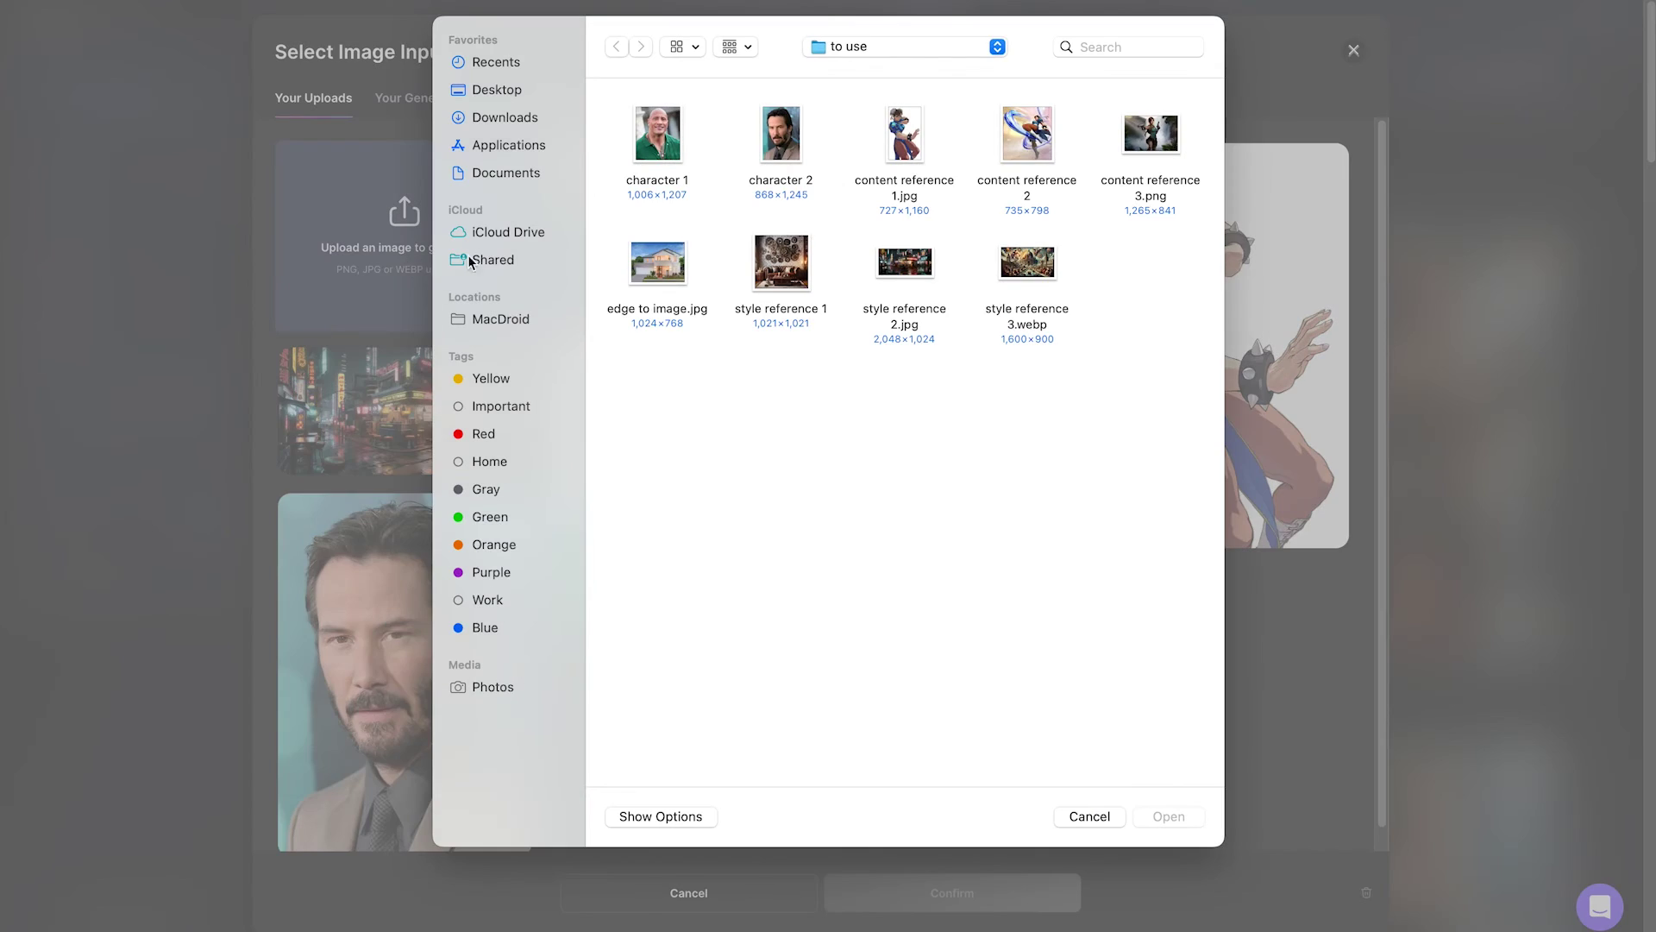
left_click(638, 266)
left_click(1179, 816)
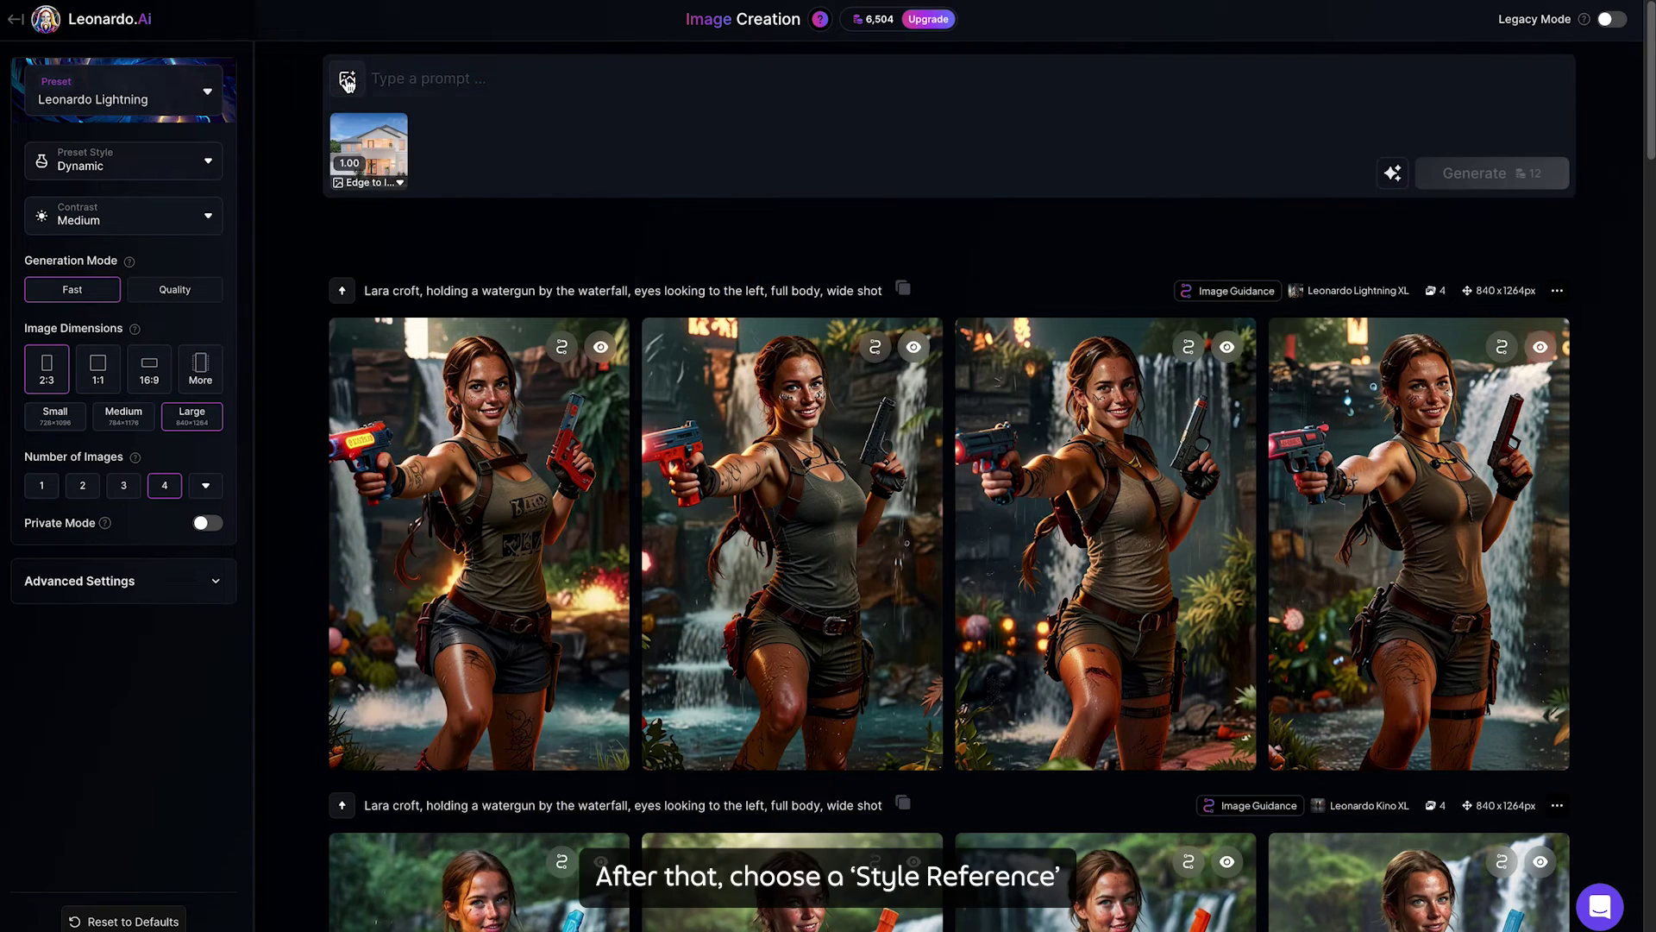
Step: Upload 'style reference 1', the gear-covered interior, as a Style Reference
left_click(348, 81)
left_click(555, 163)
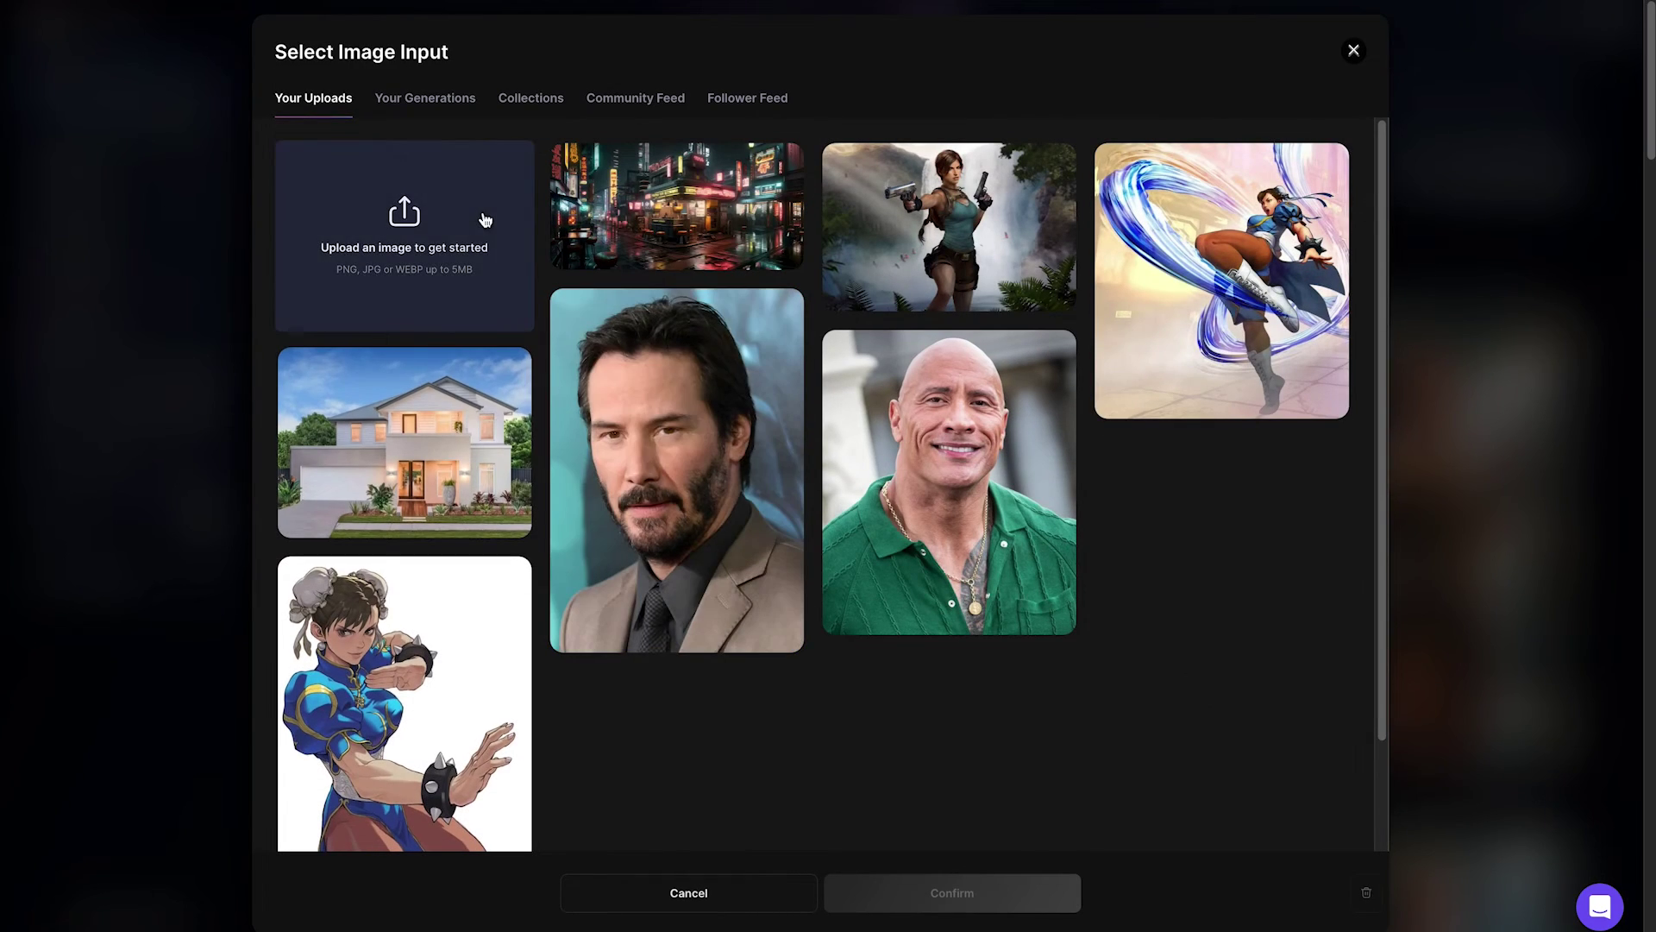
left_click(485, 220)
left_click(792, 273)
key("space")
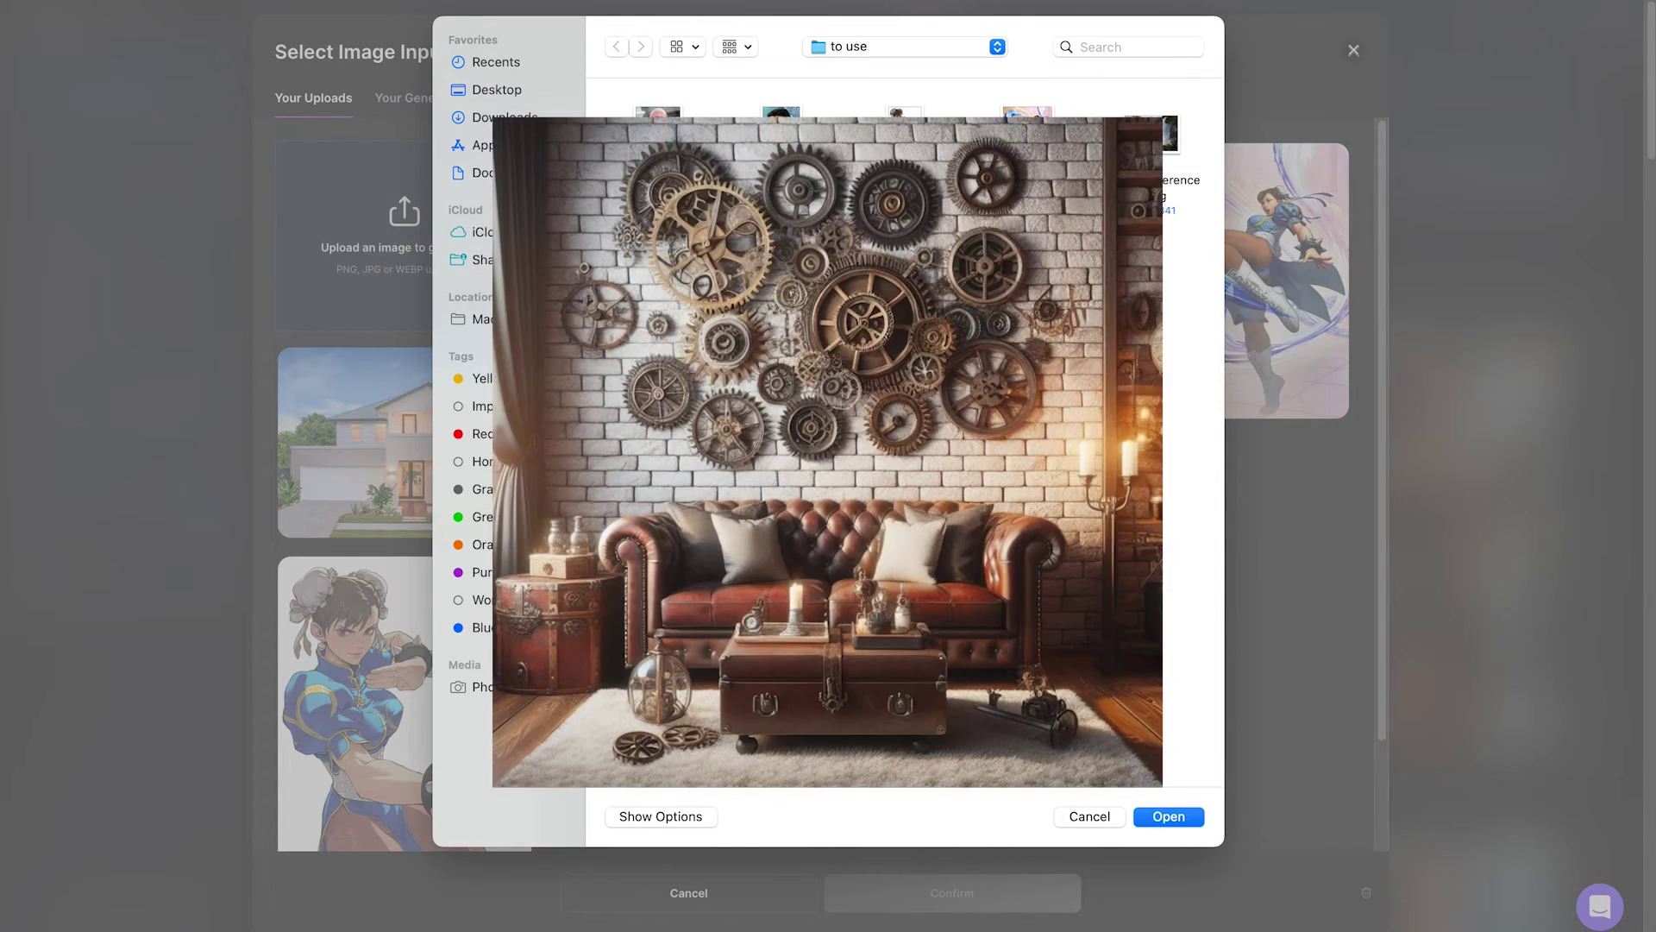
left_click(1194, 815)
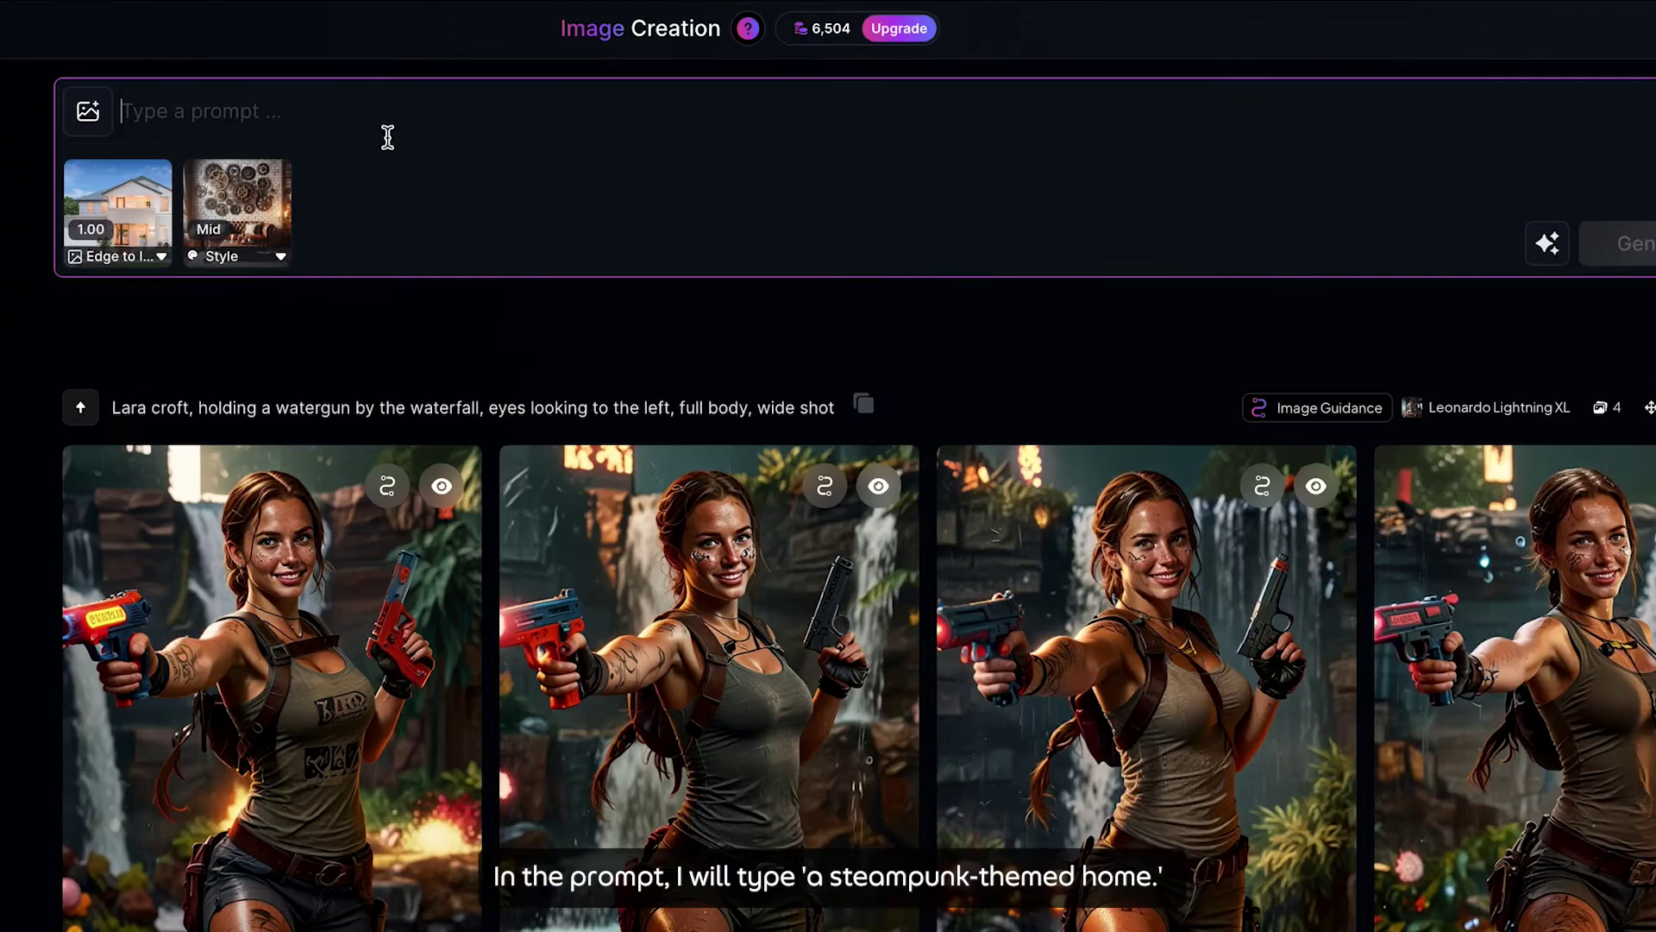
Step: Enter the prompt 'a steampunk-themed home.', set the aspect ratio to 16:9, and generate
left_click(349, 85)
type("a steampunk-themed home.")
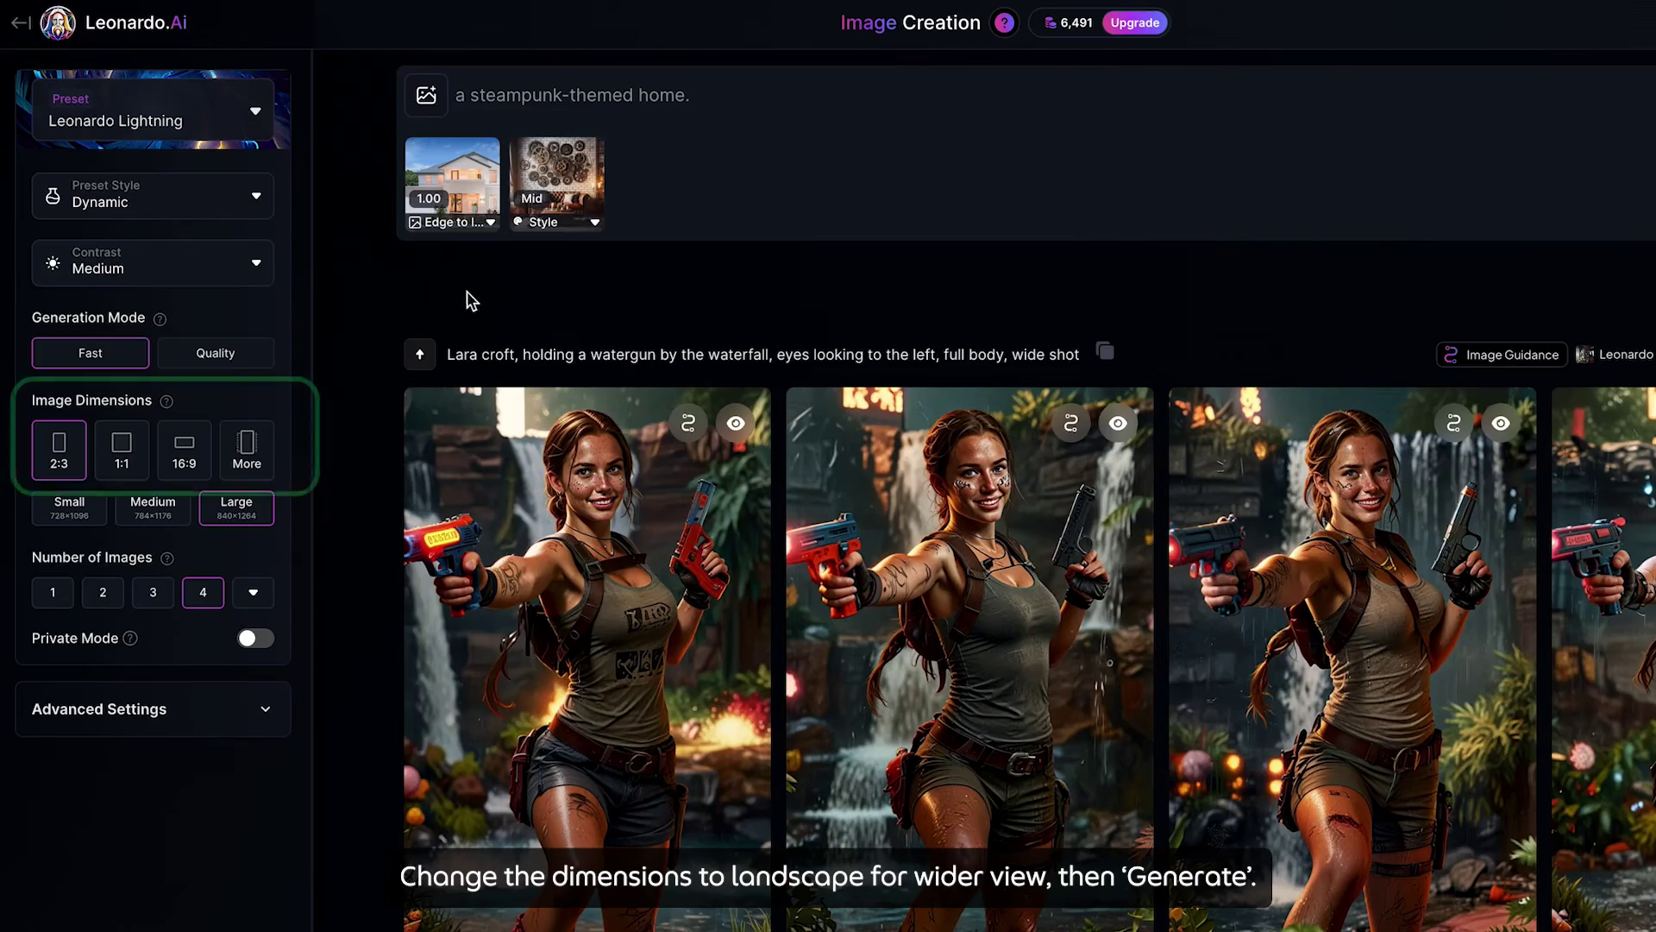
left_click(195, 455)
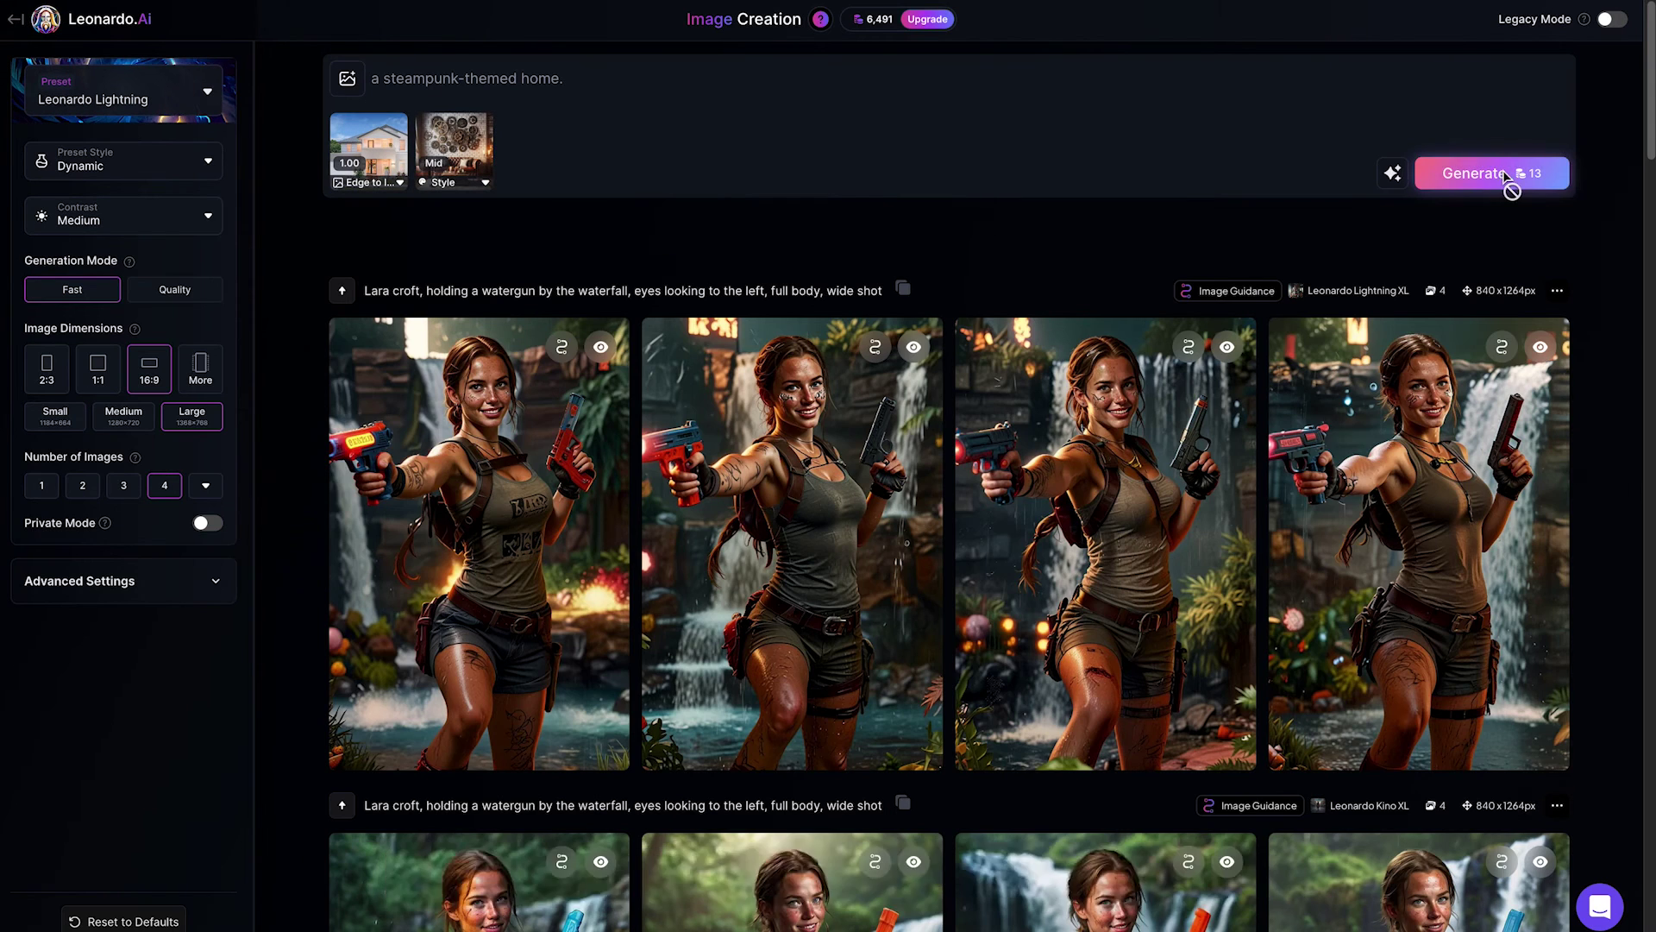
left_click(1506, 175)
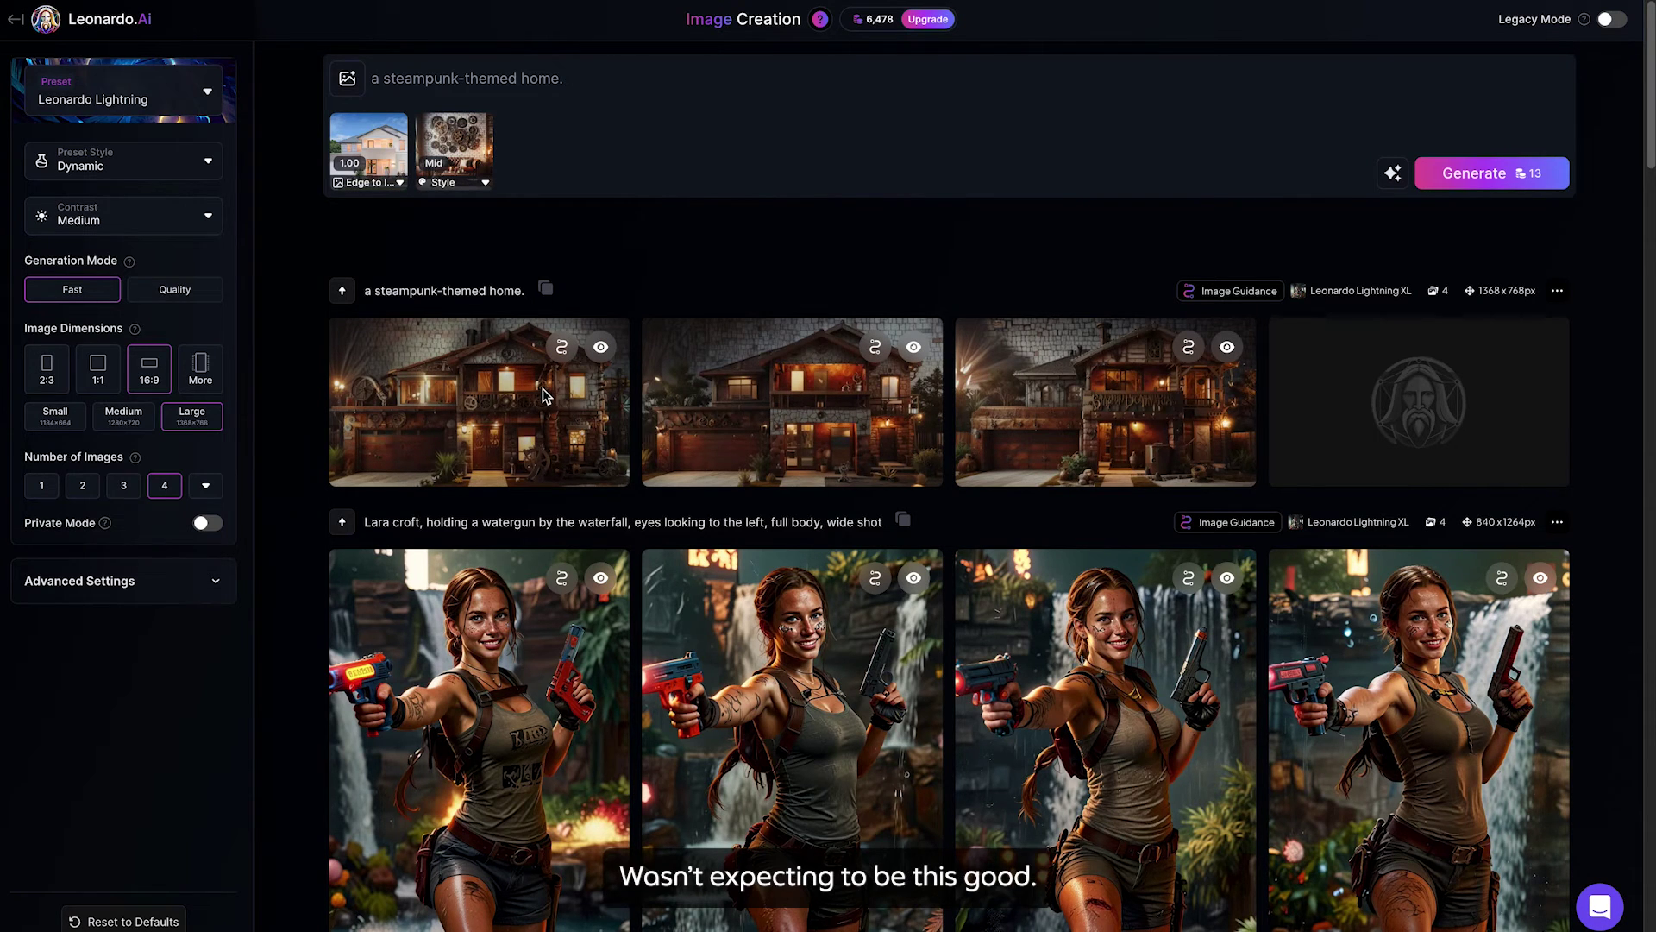
left_click(545, 396)
key("Right")
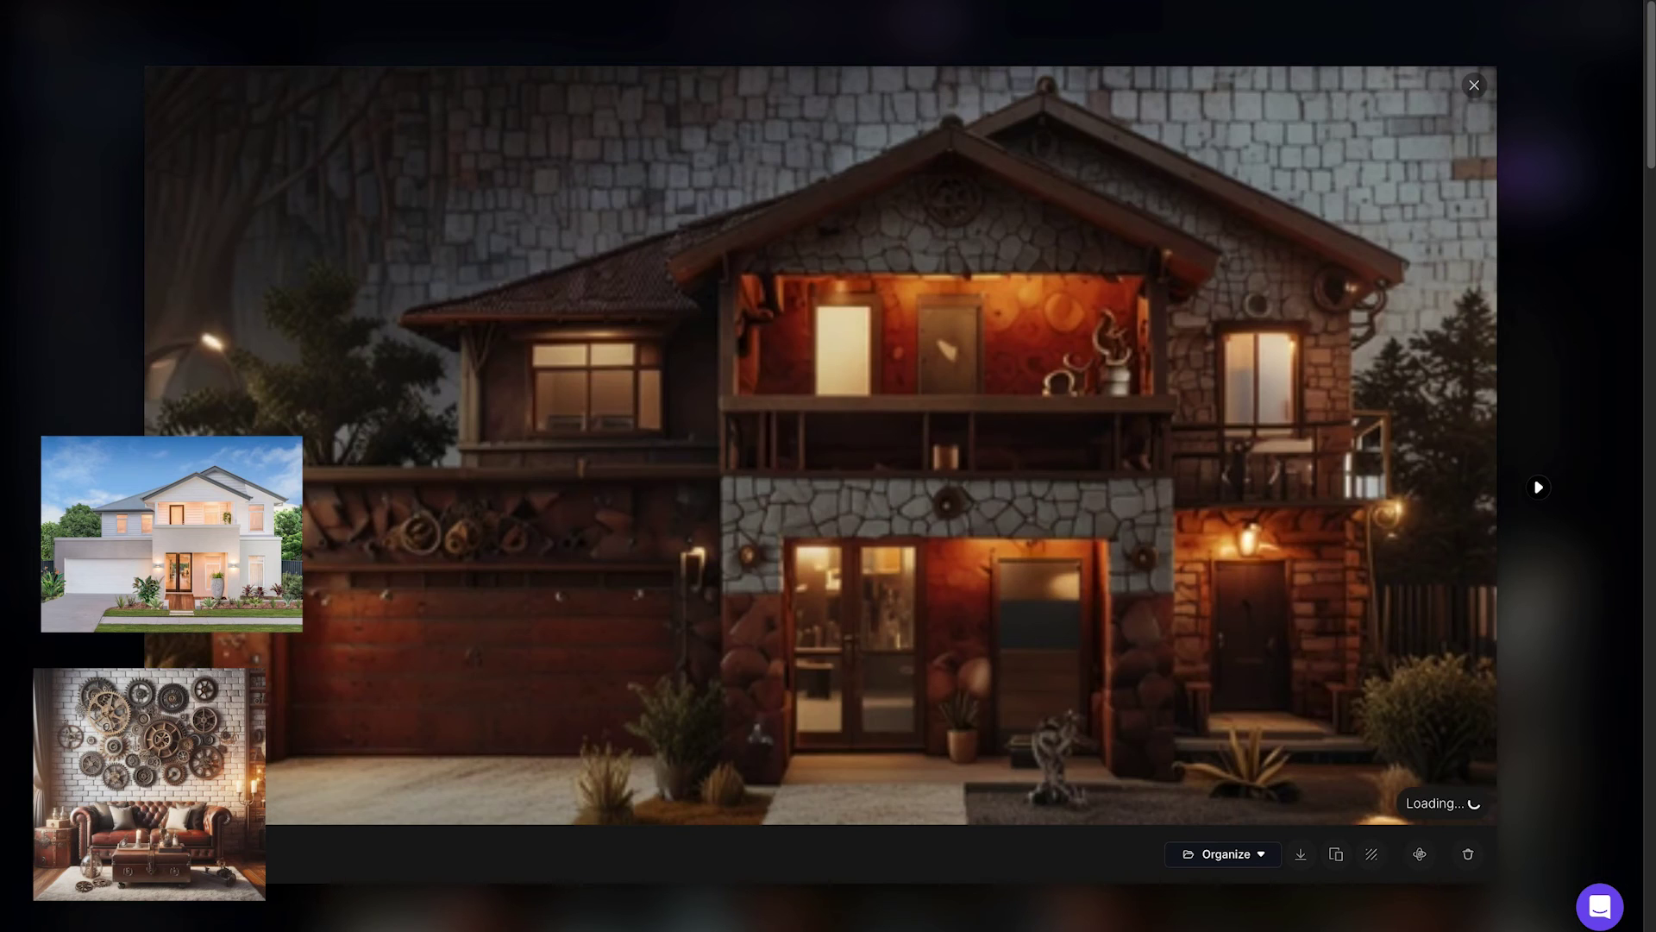
key("Right")
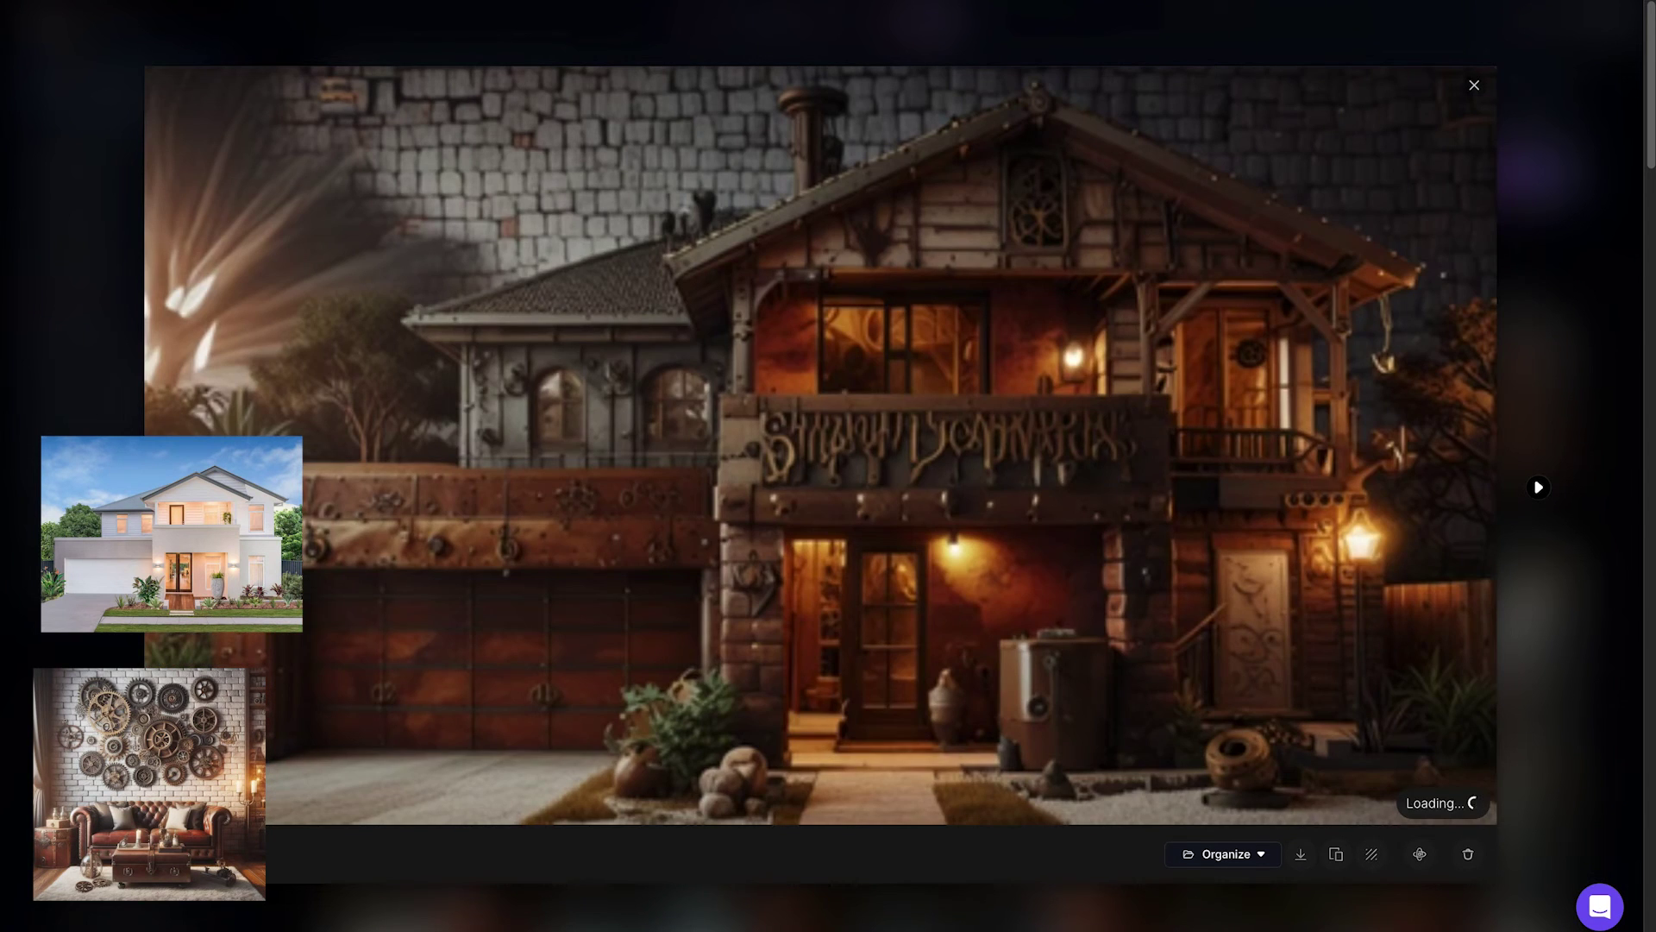
key("Right")
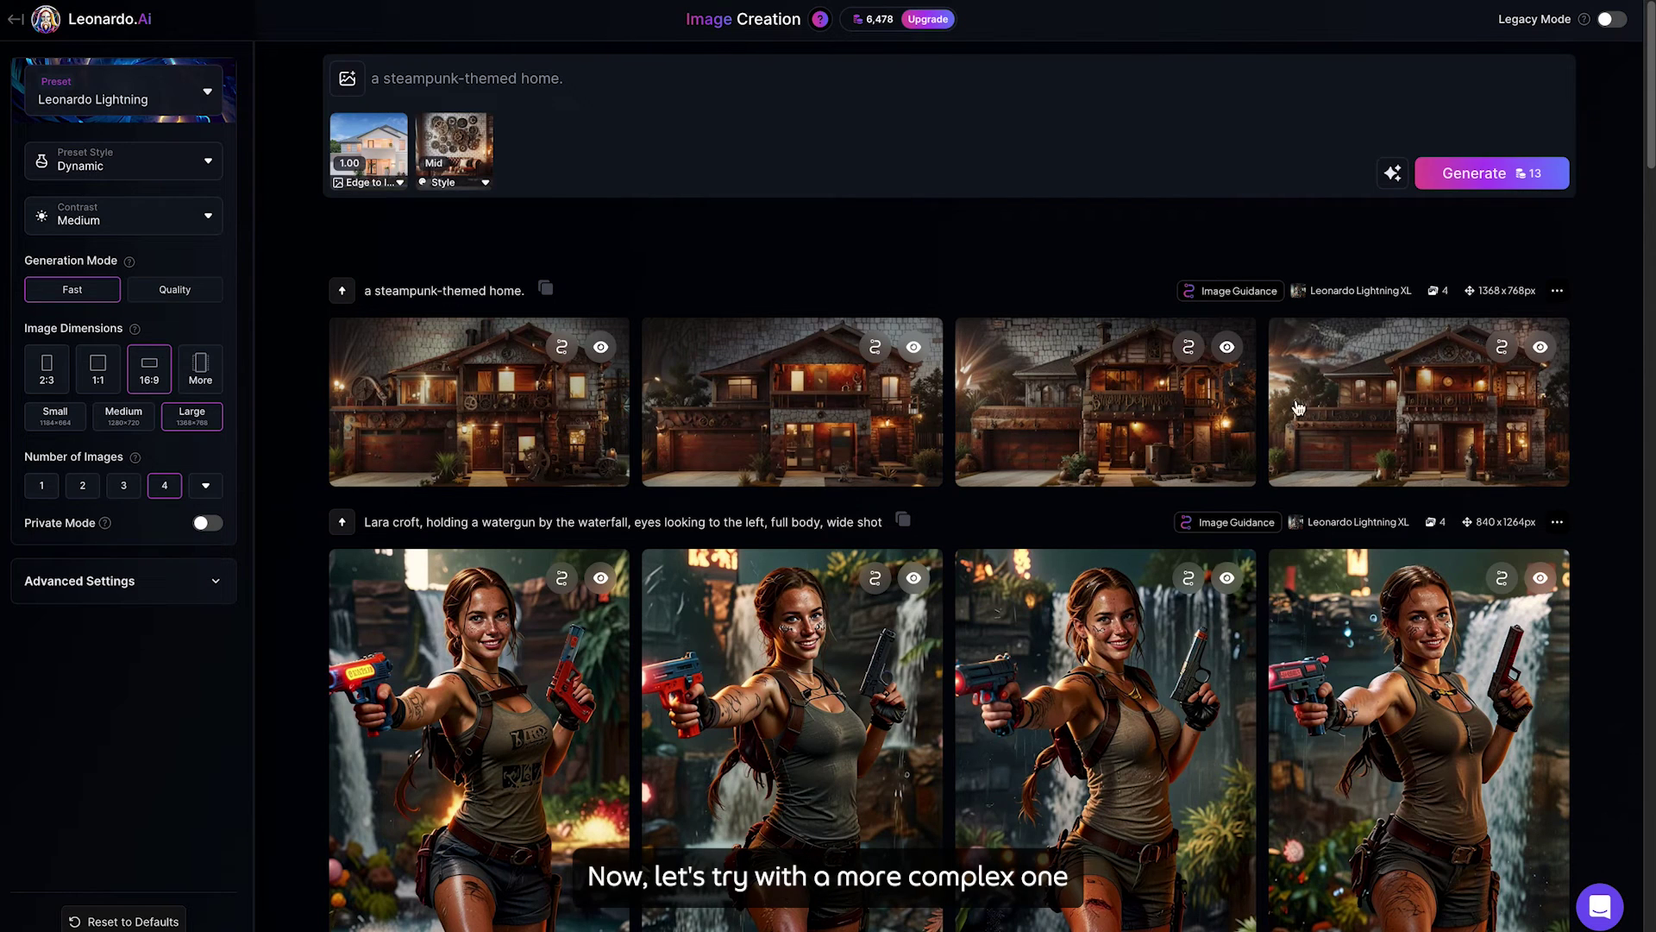
left_click(479, 125)
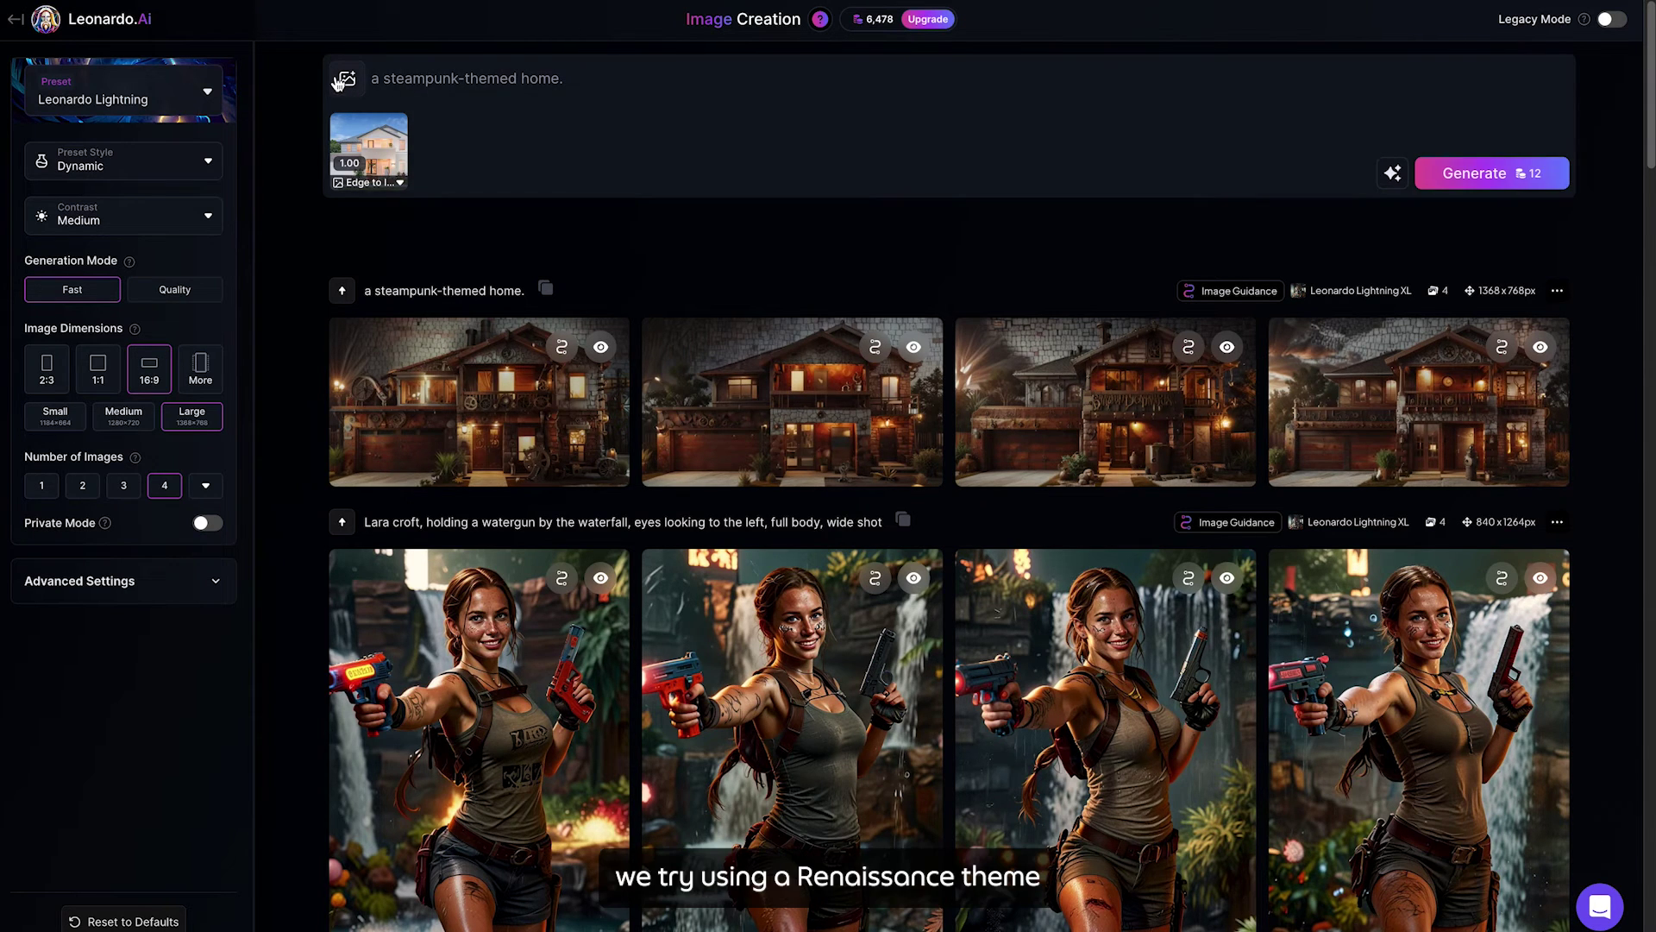
Step: Add 'style reference 3.webp', the Renaissance painting, as the Style Reference
left_click(346, 79)
left_click(522, 162)
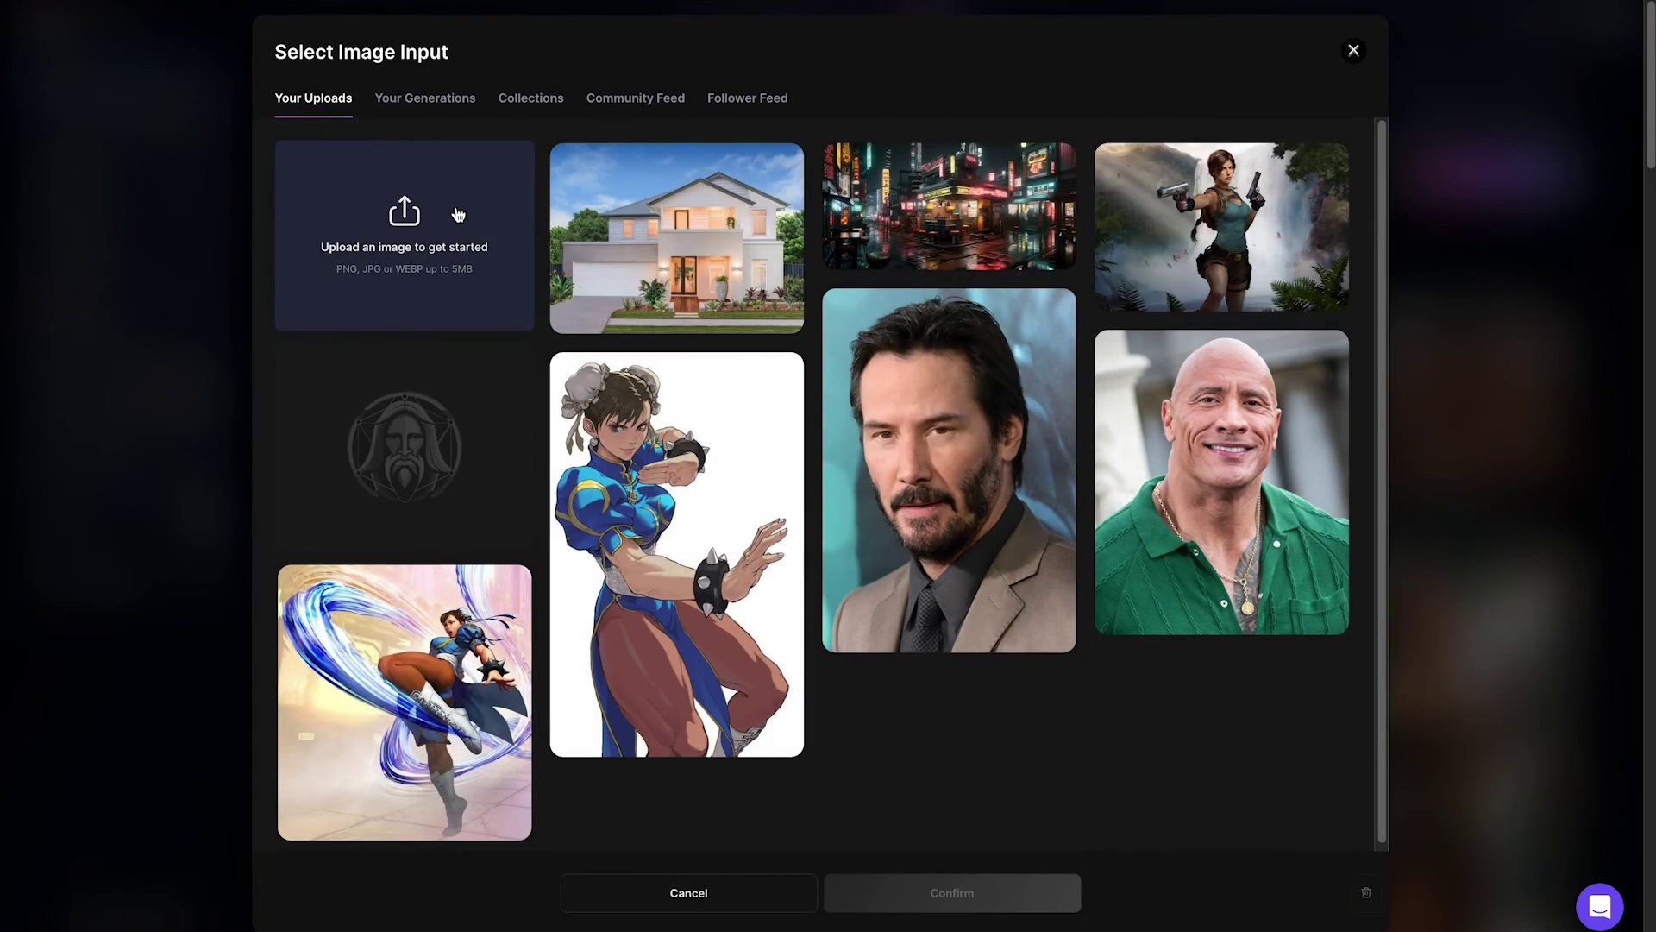
left_click(475, 215)
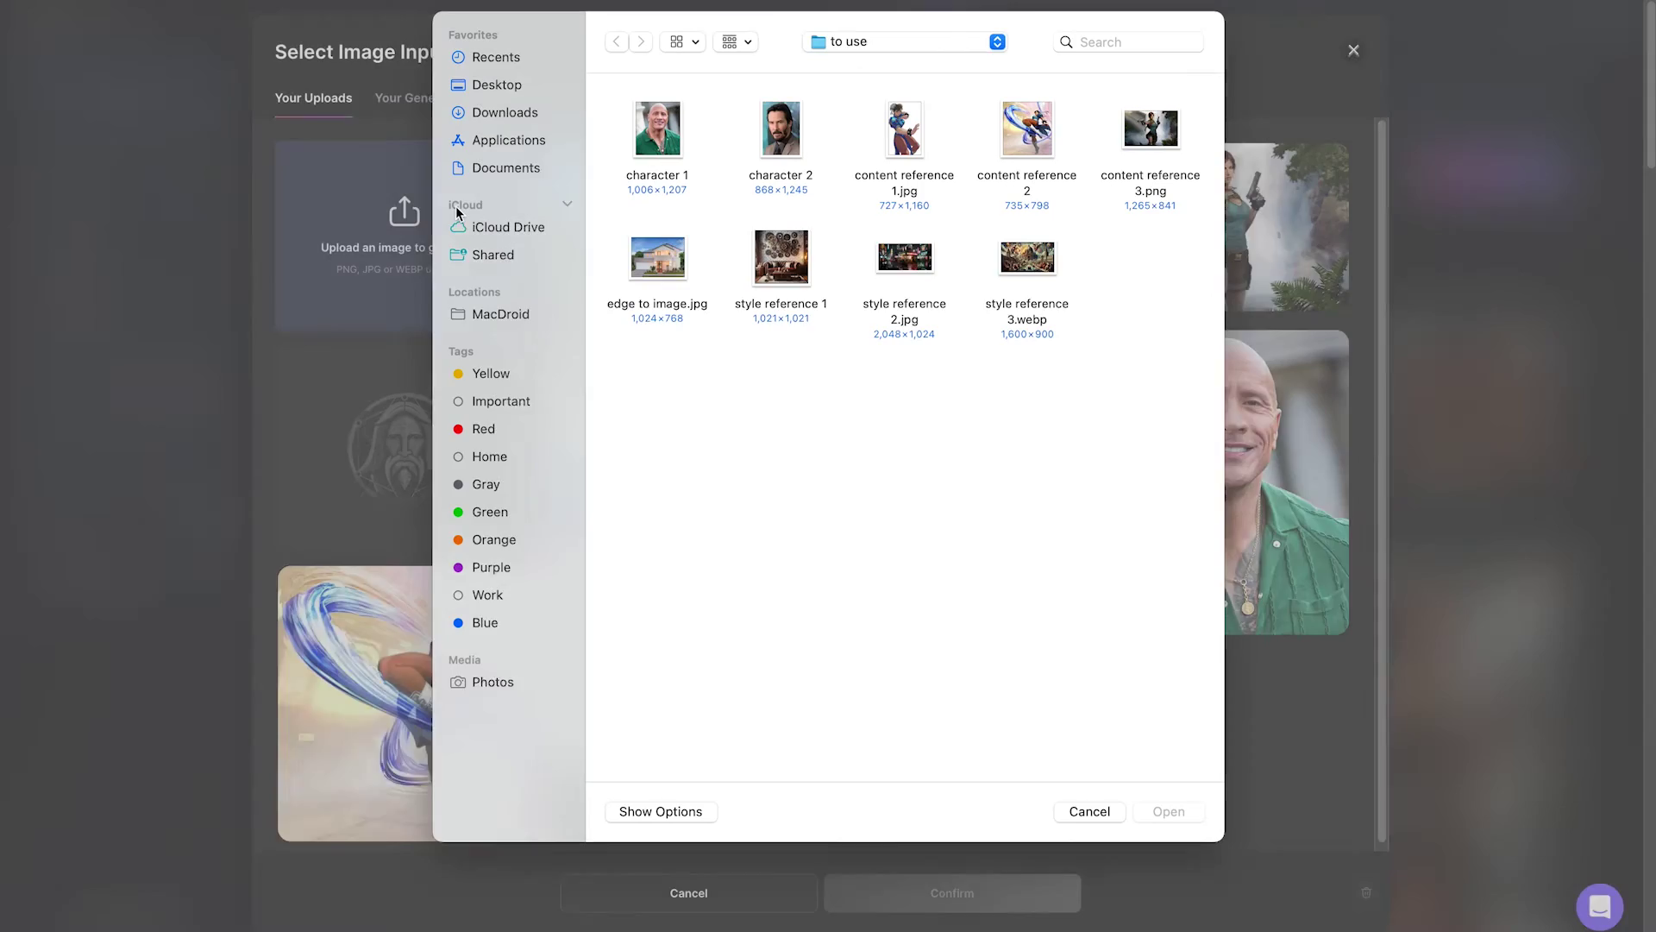
left_click(1027, 261)
key("space")
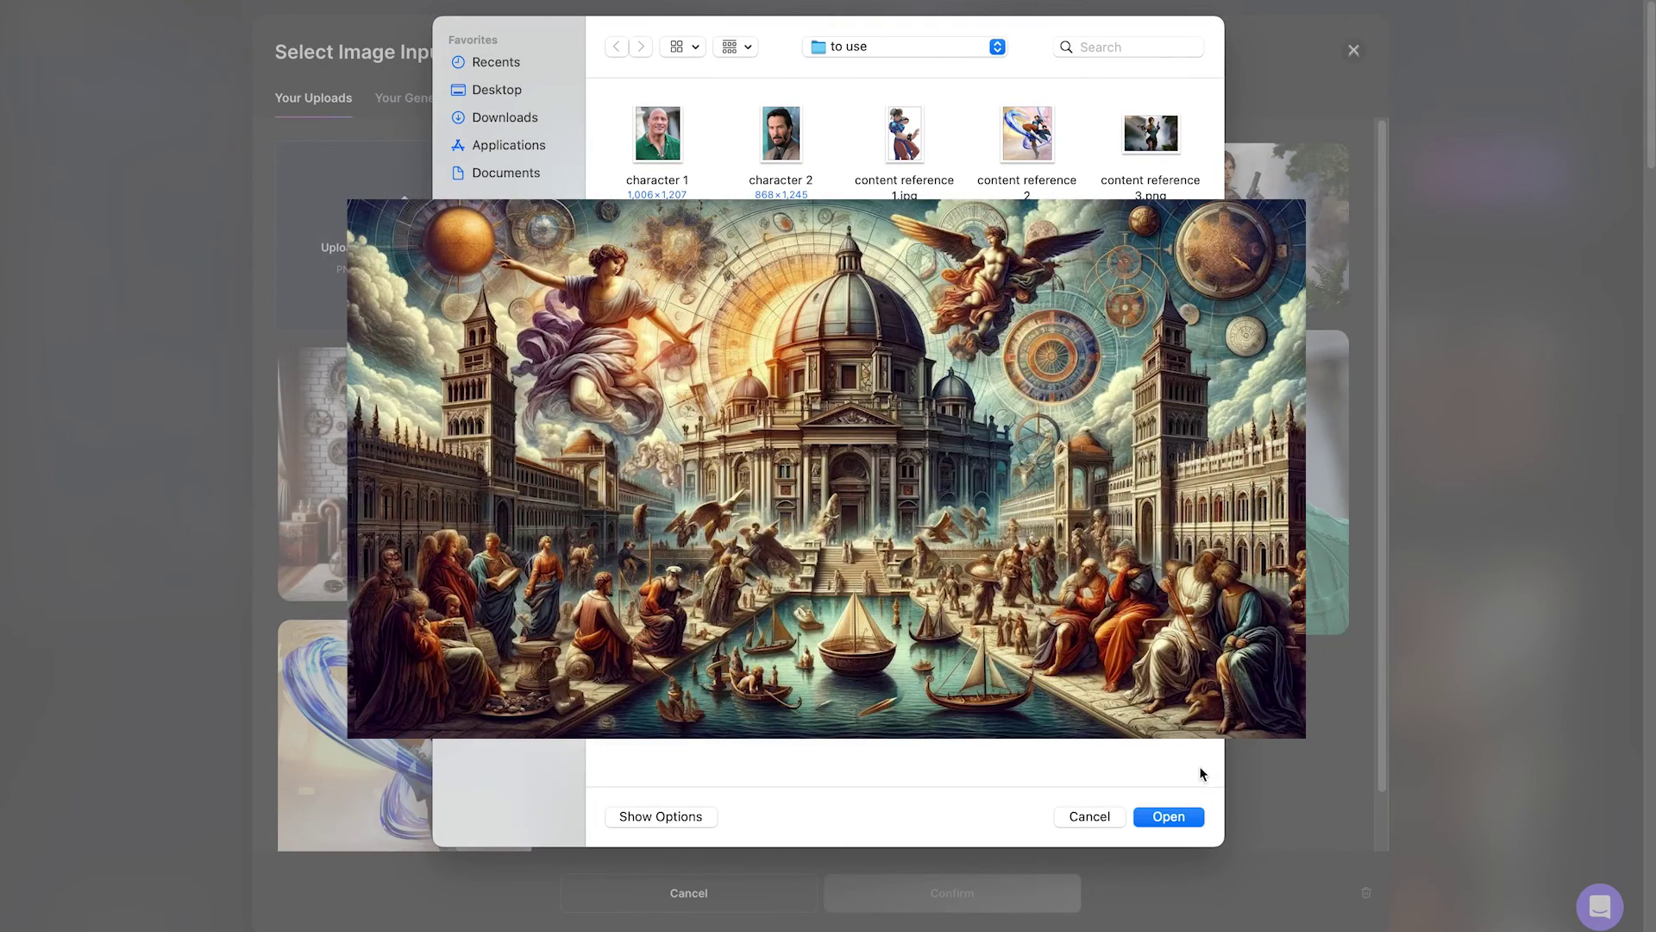
left_click(1171, 818)
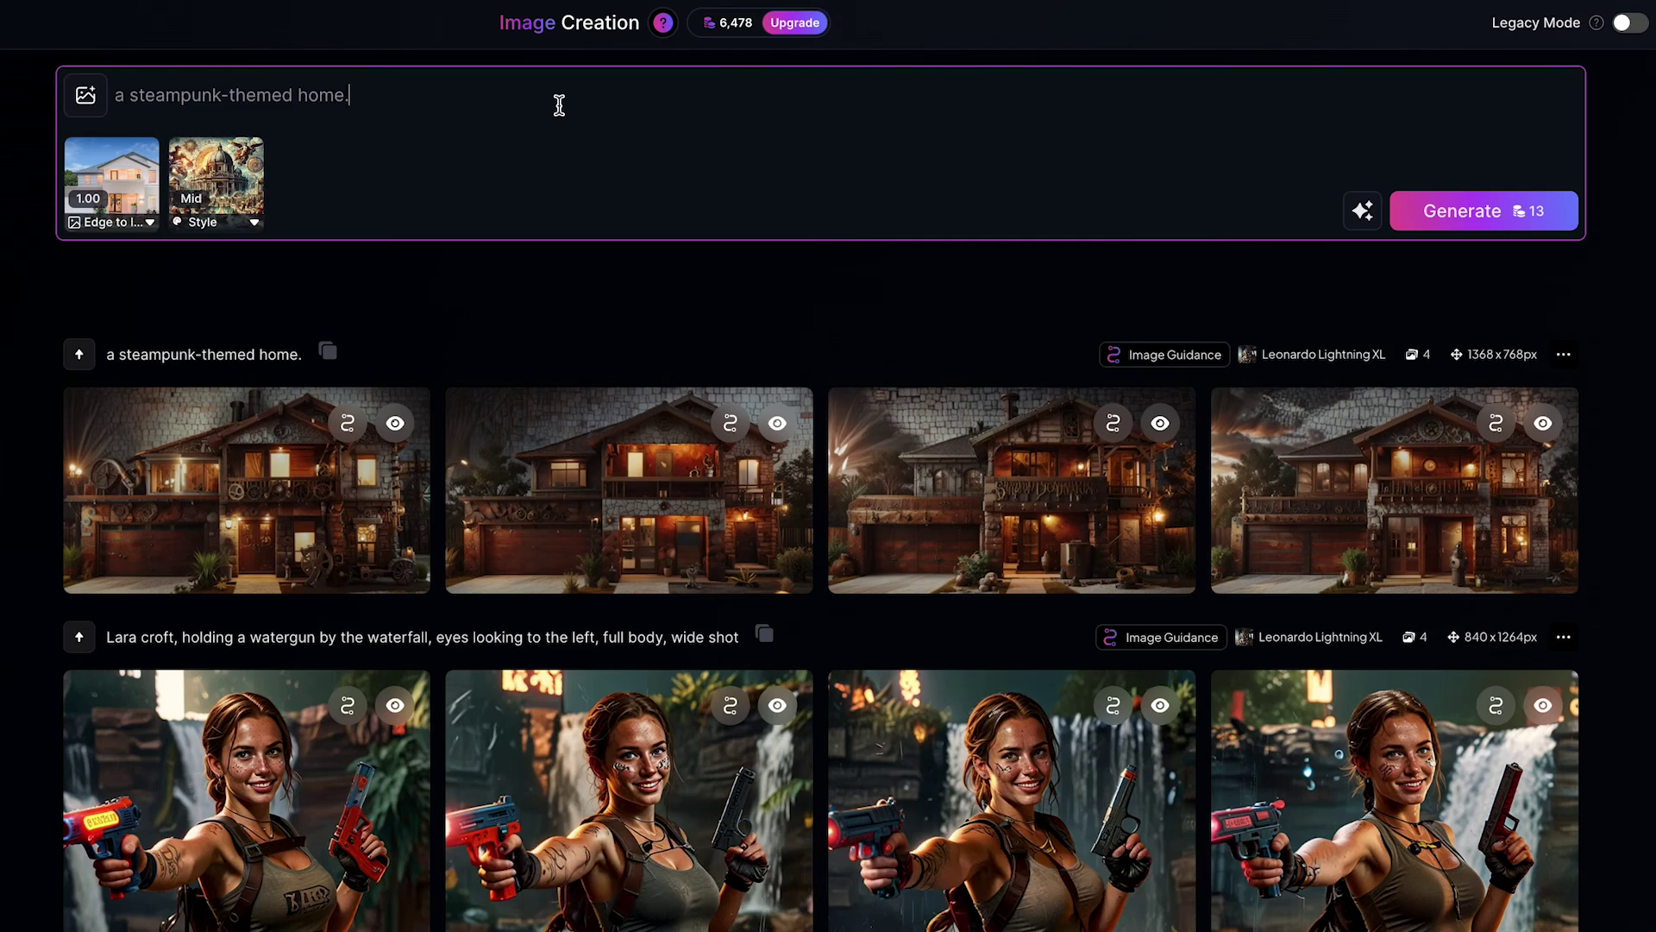
Step: Change the prompt to 'a Renaissance-themed home.', generate, and open the first render enlarged
key("super+a")
type("a Renaissance-themed home.")
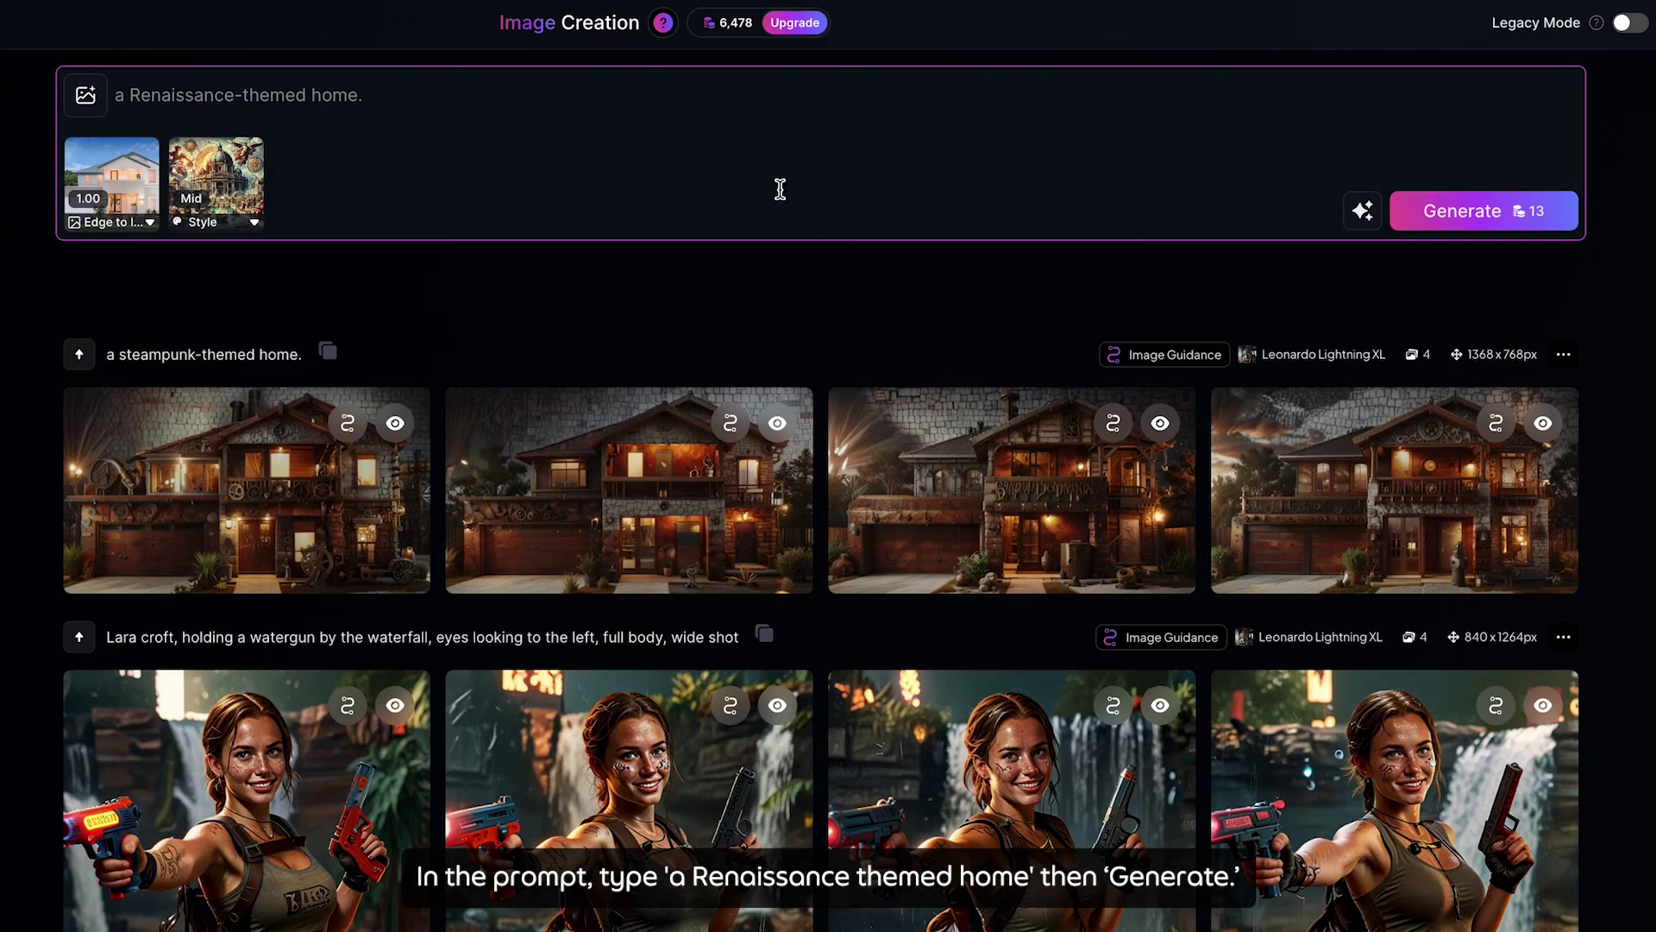
left_click(1484, 220)
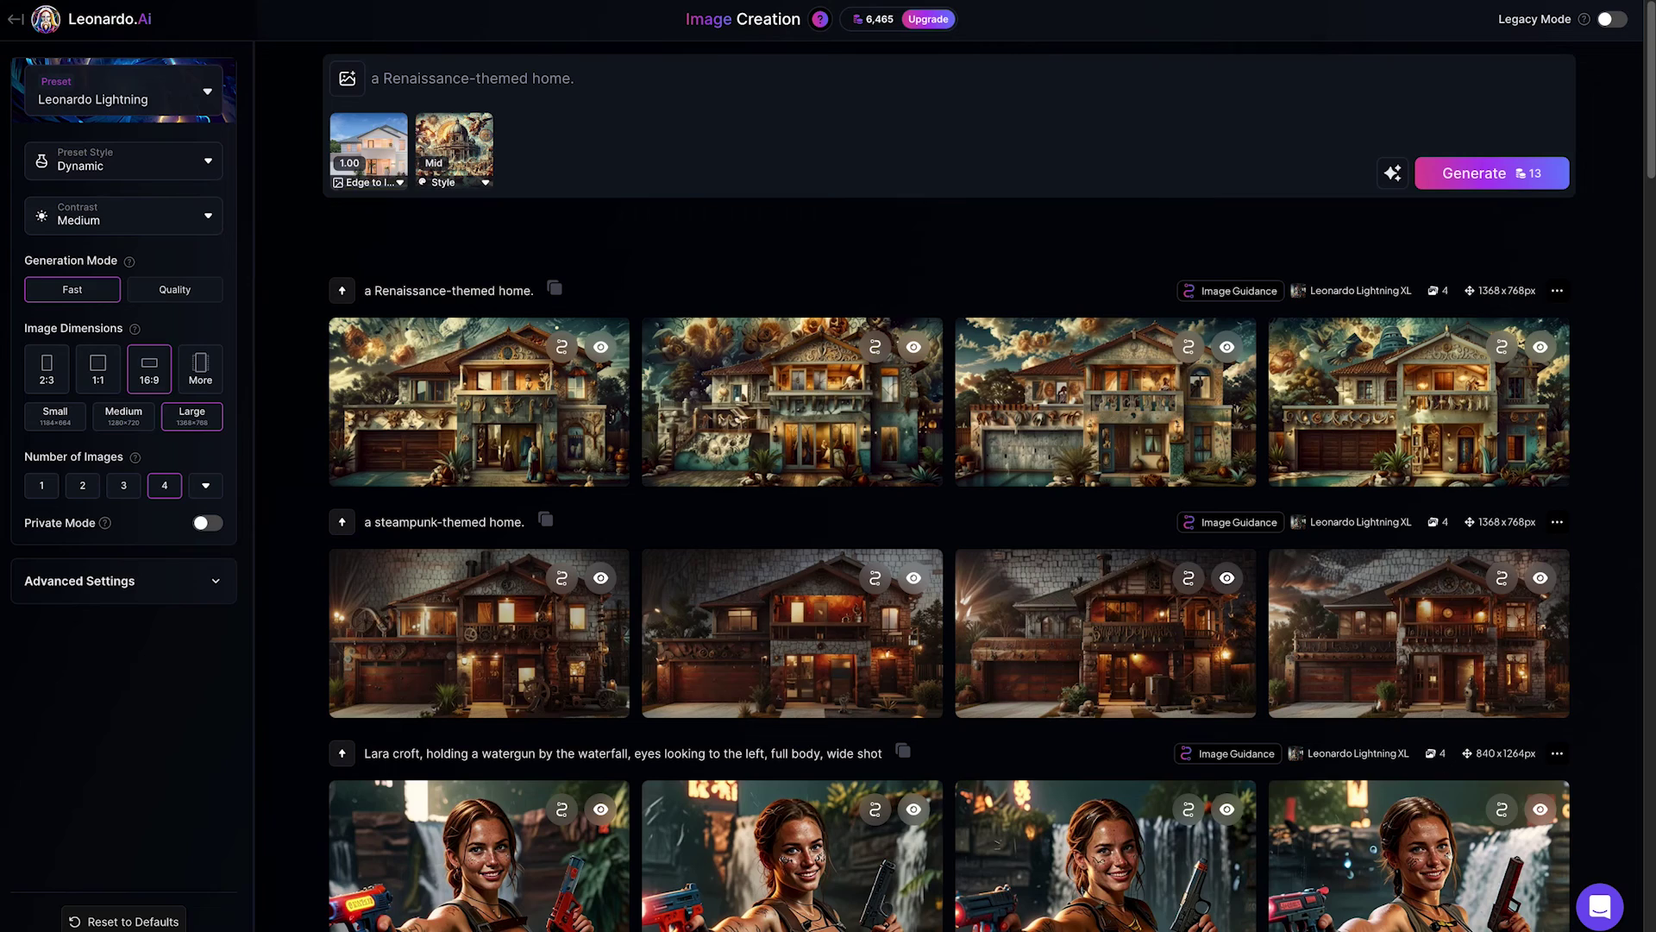
left_click(492, 418)
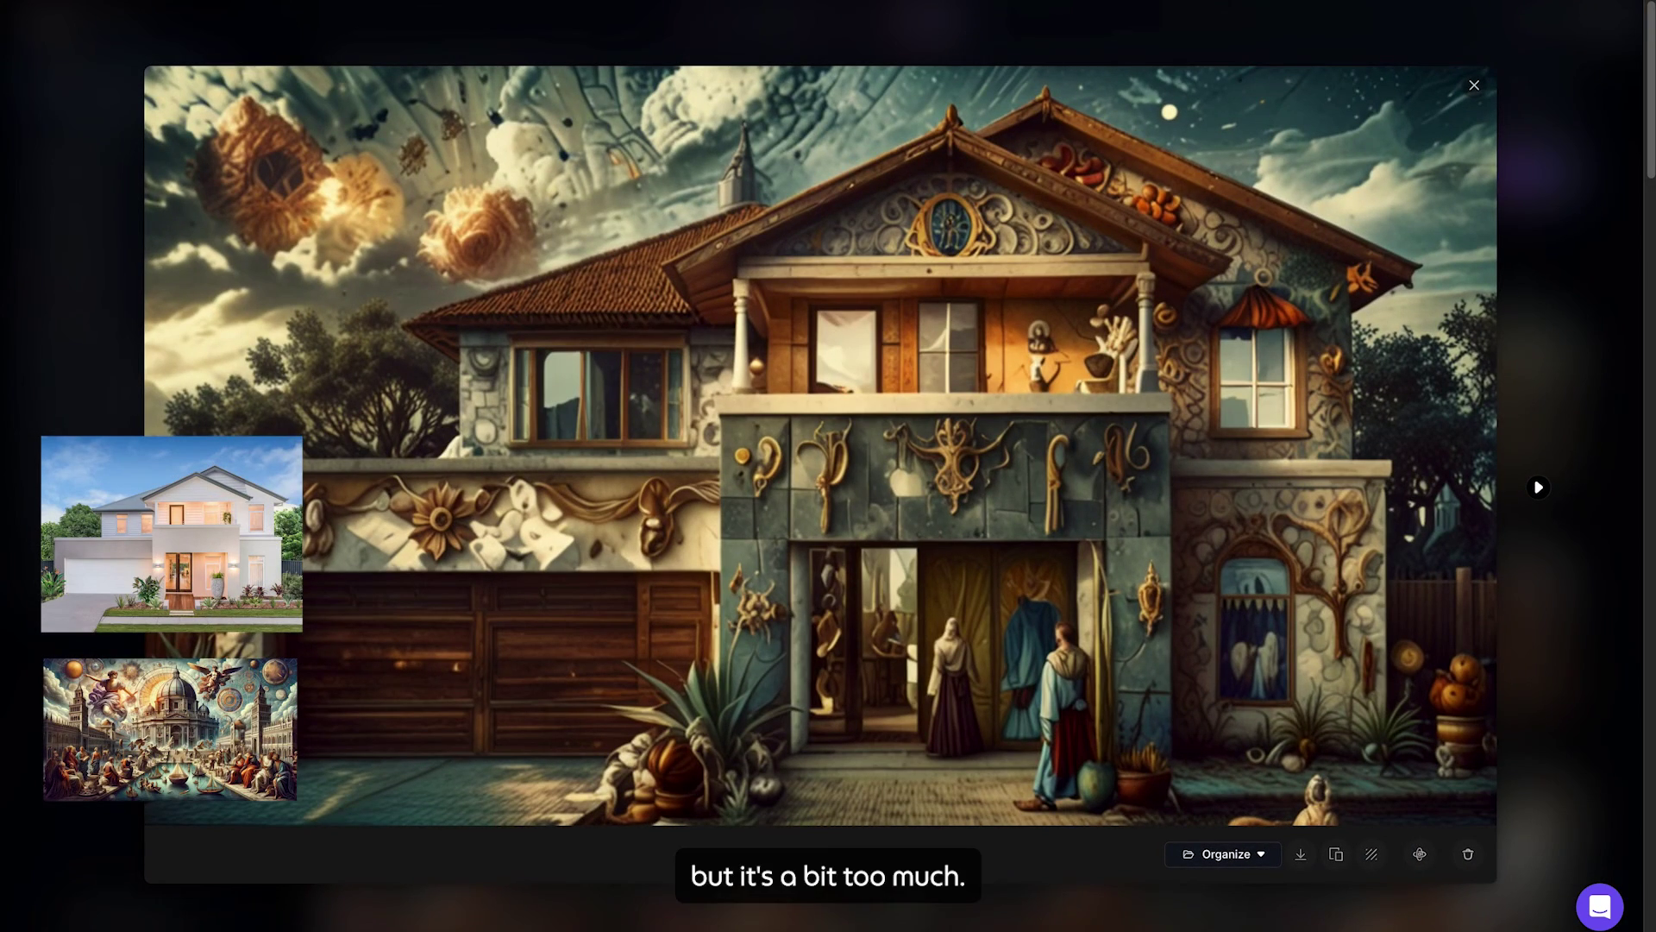
Step: Step through the remaining Renaissance house renders to the fourth one in the full-size viewer
key("Right")
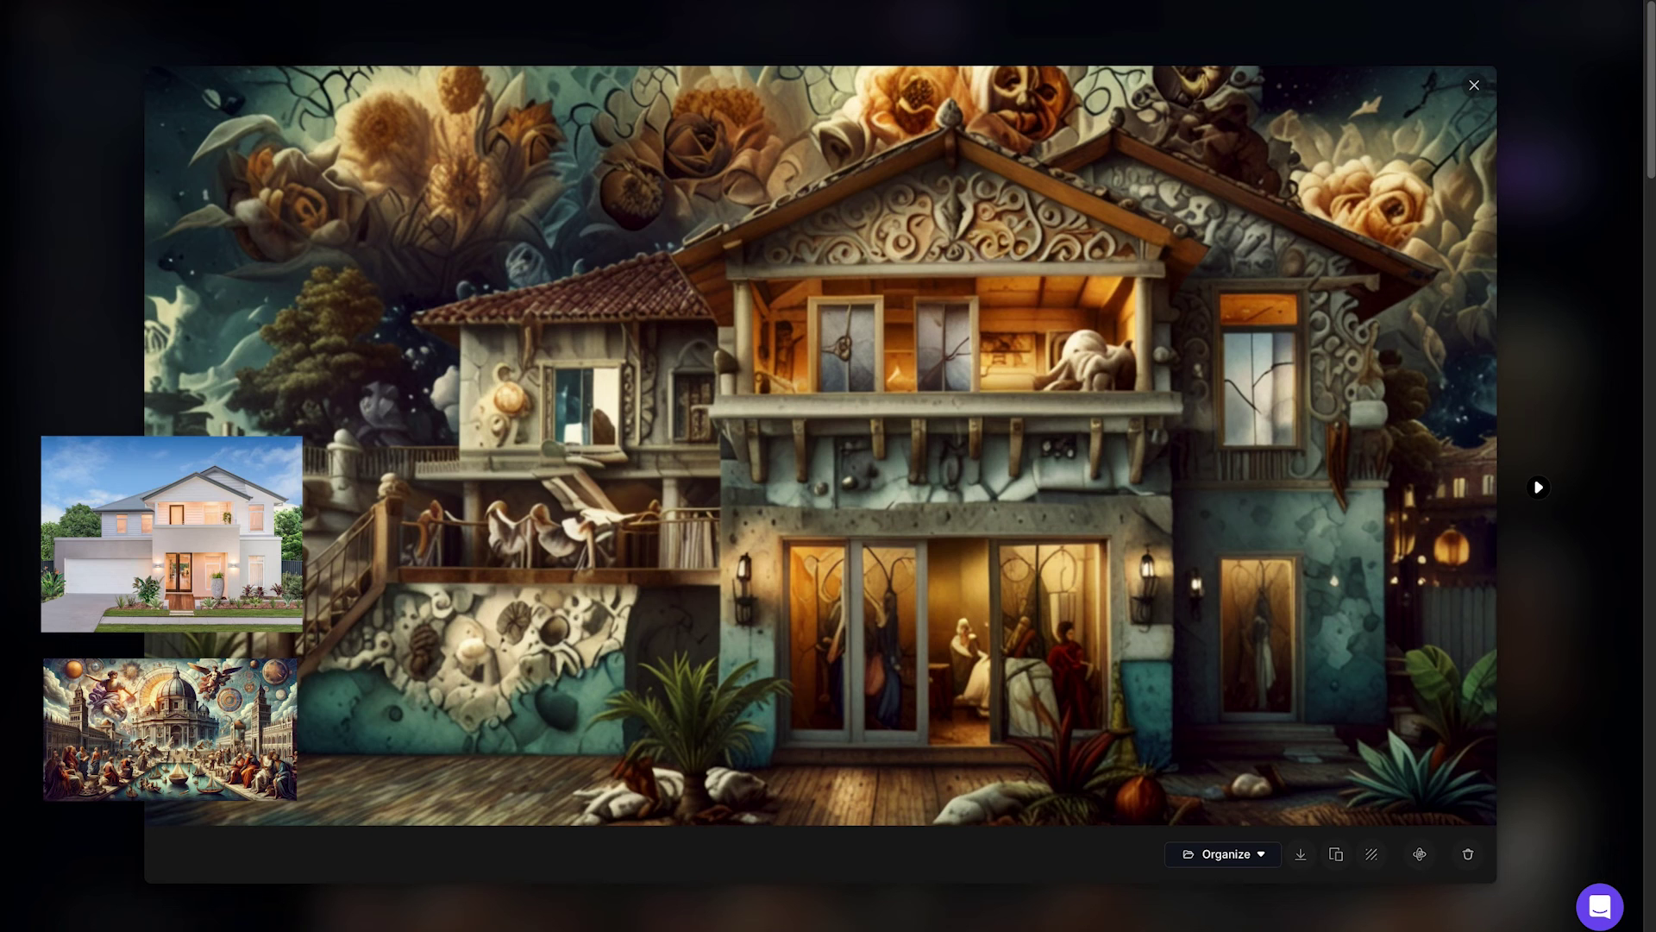
key("Right")
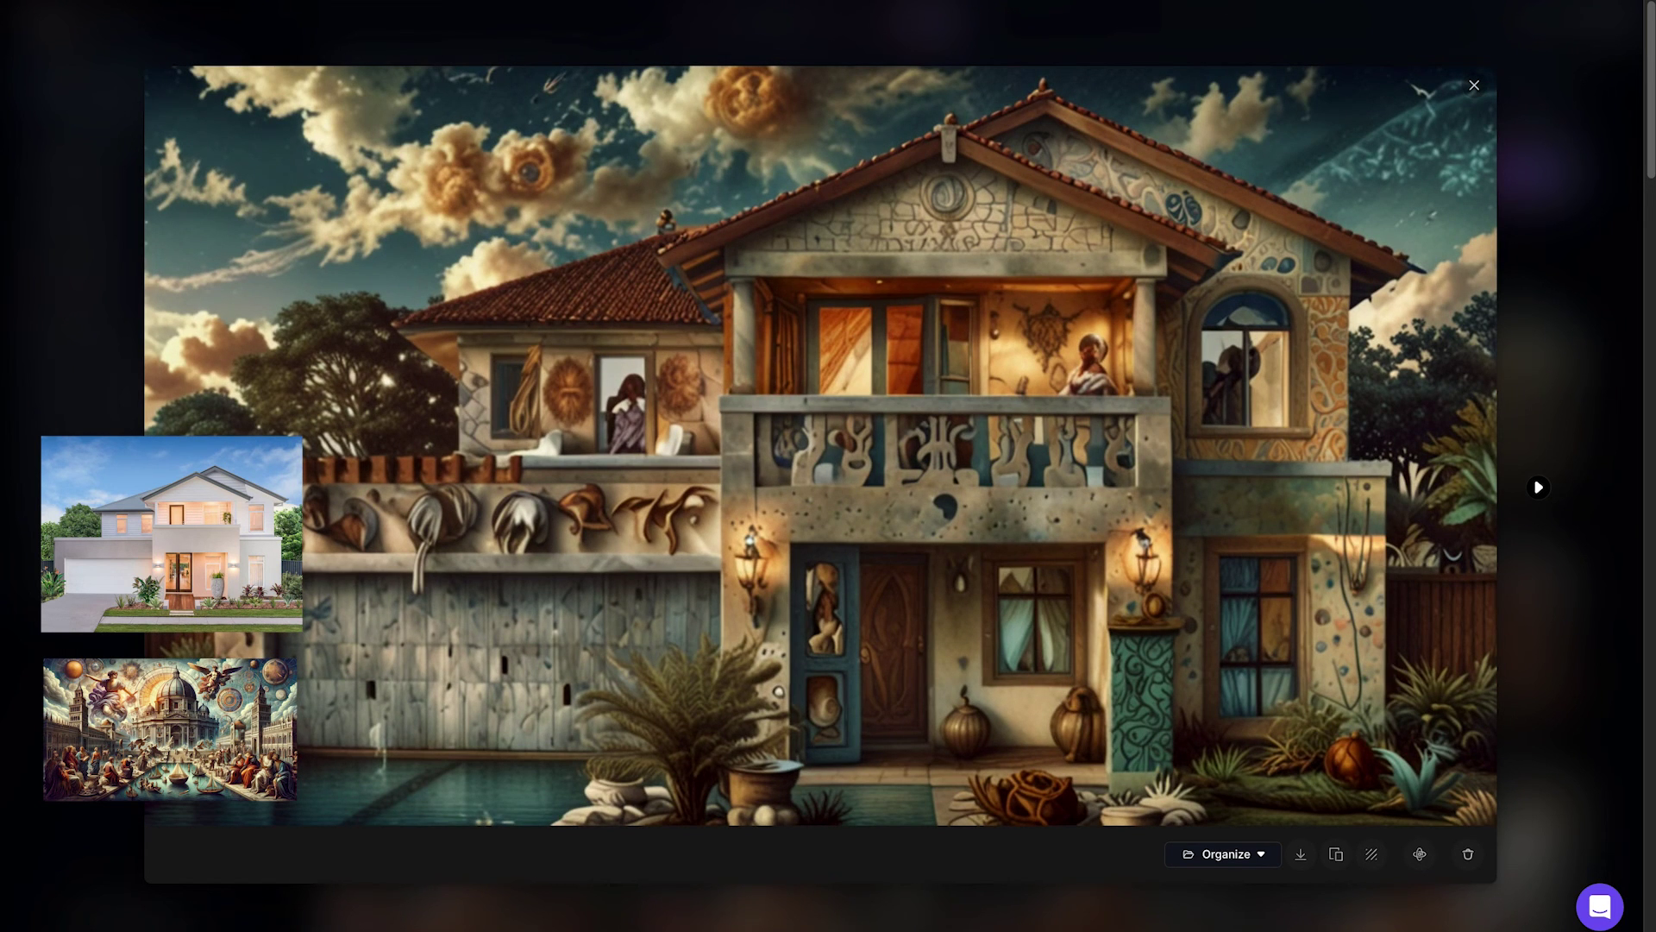
key("Right")
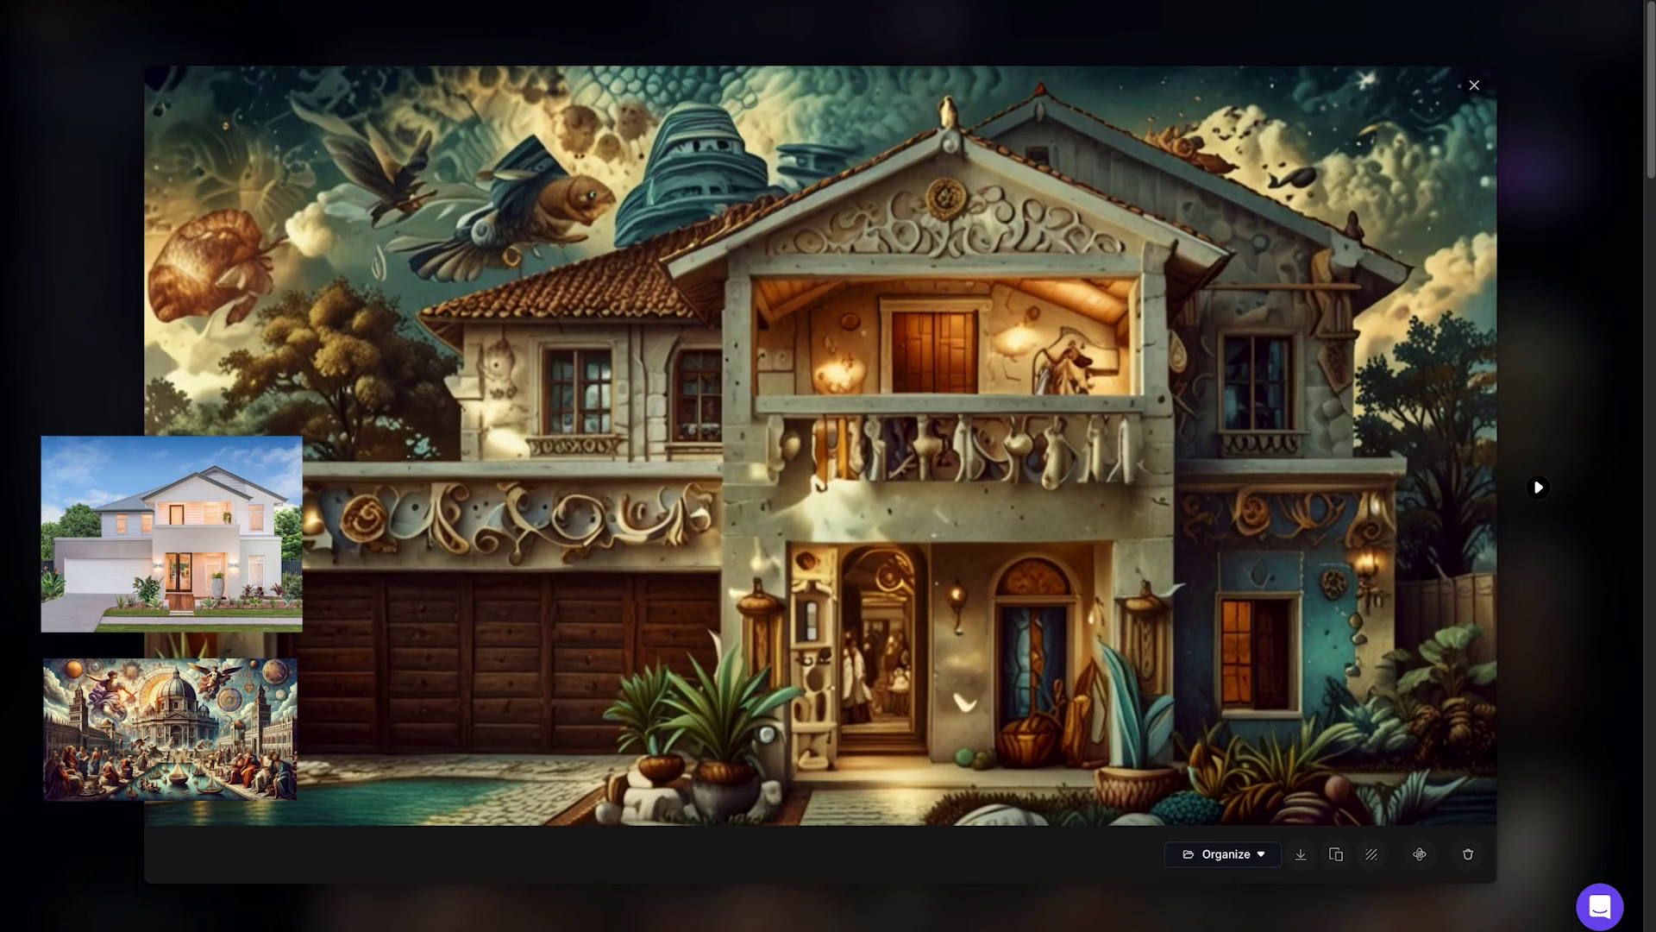